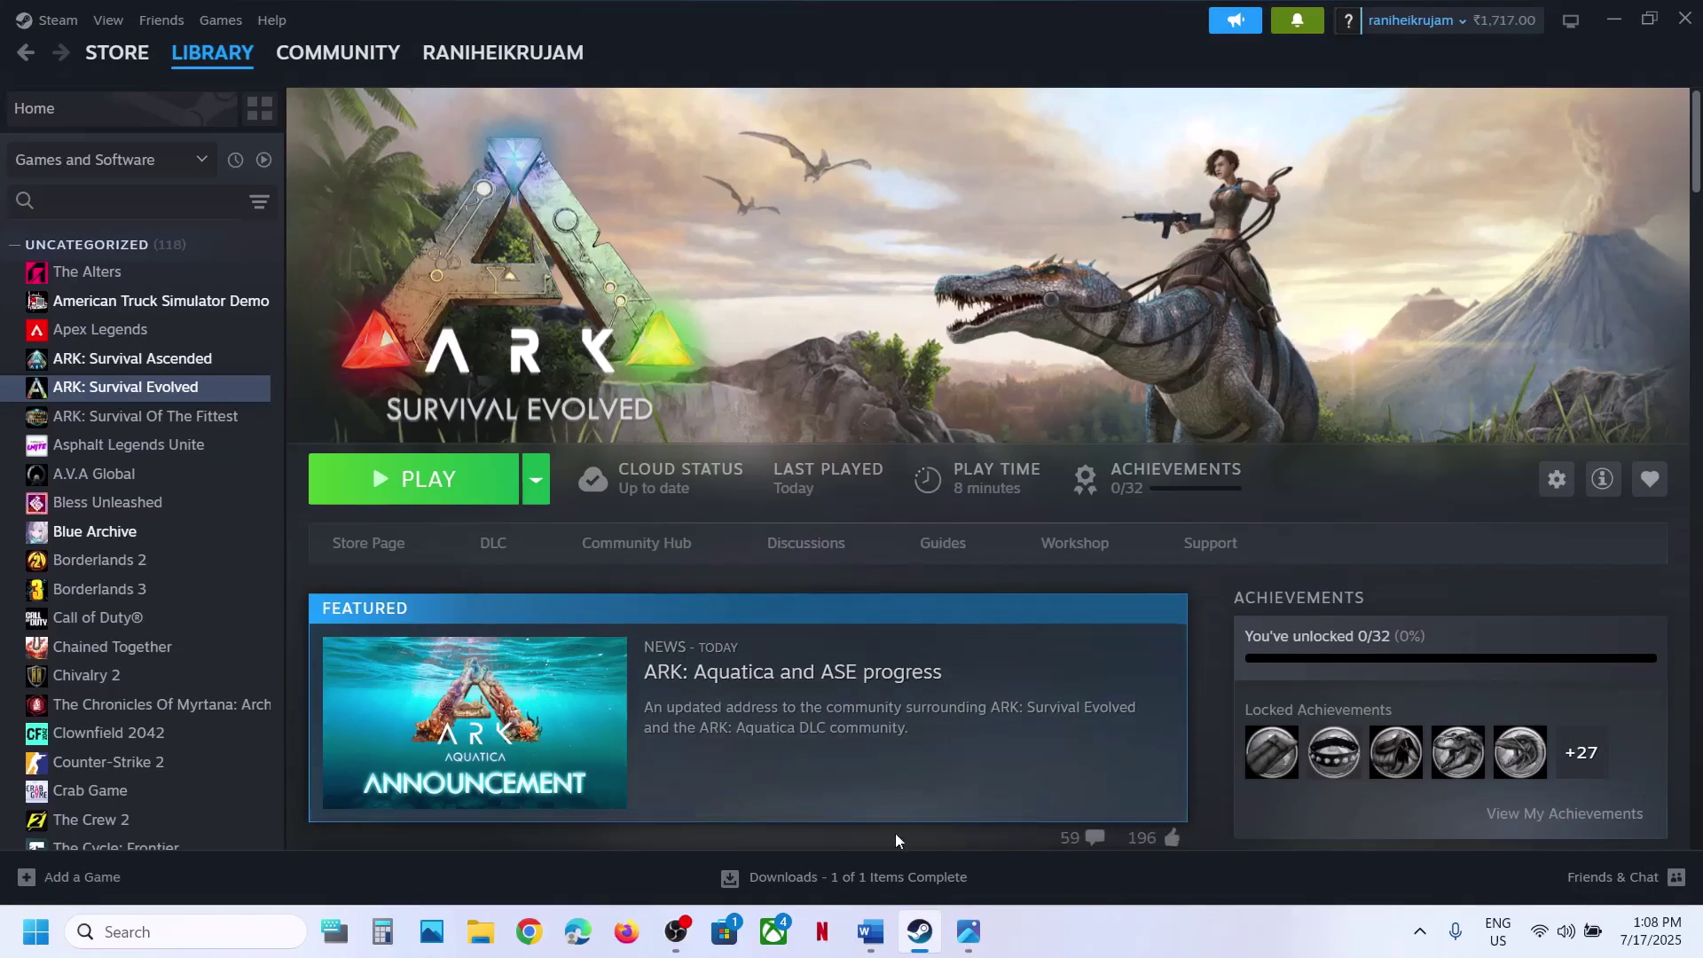
- Switch to the Word notes and read the Step 1 instruction about trying different launch options
{"action": "left_click", "coordinate": [872, 941]}
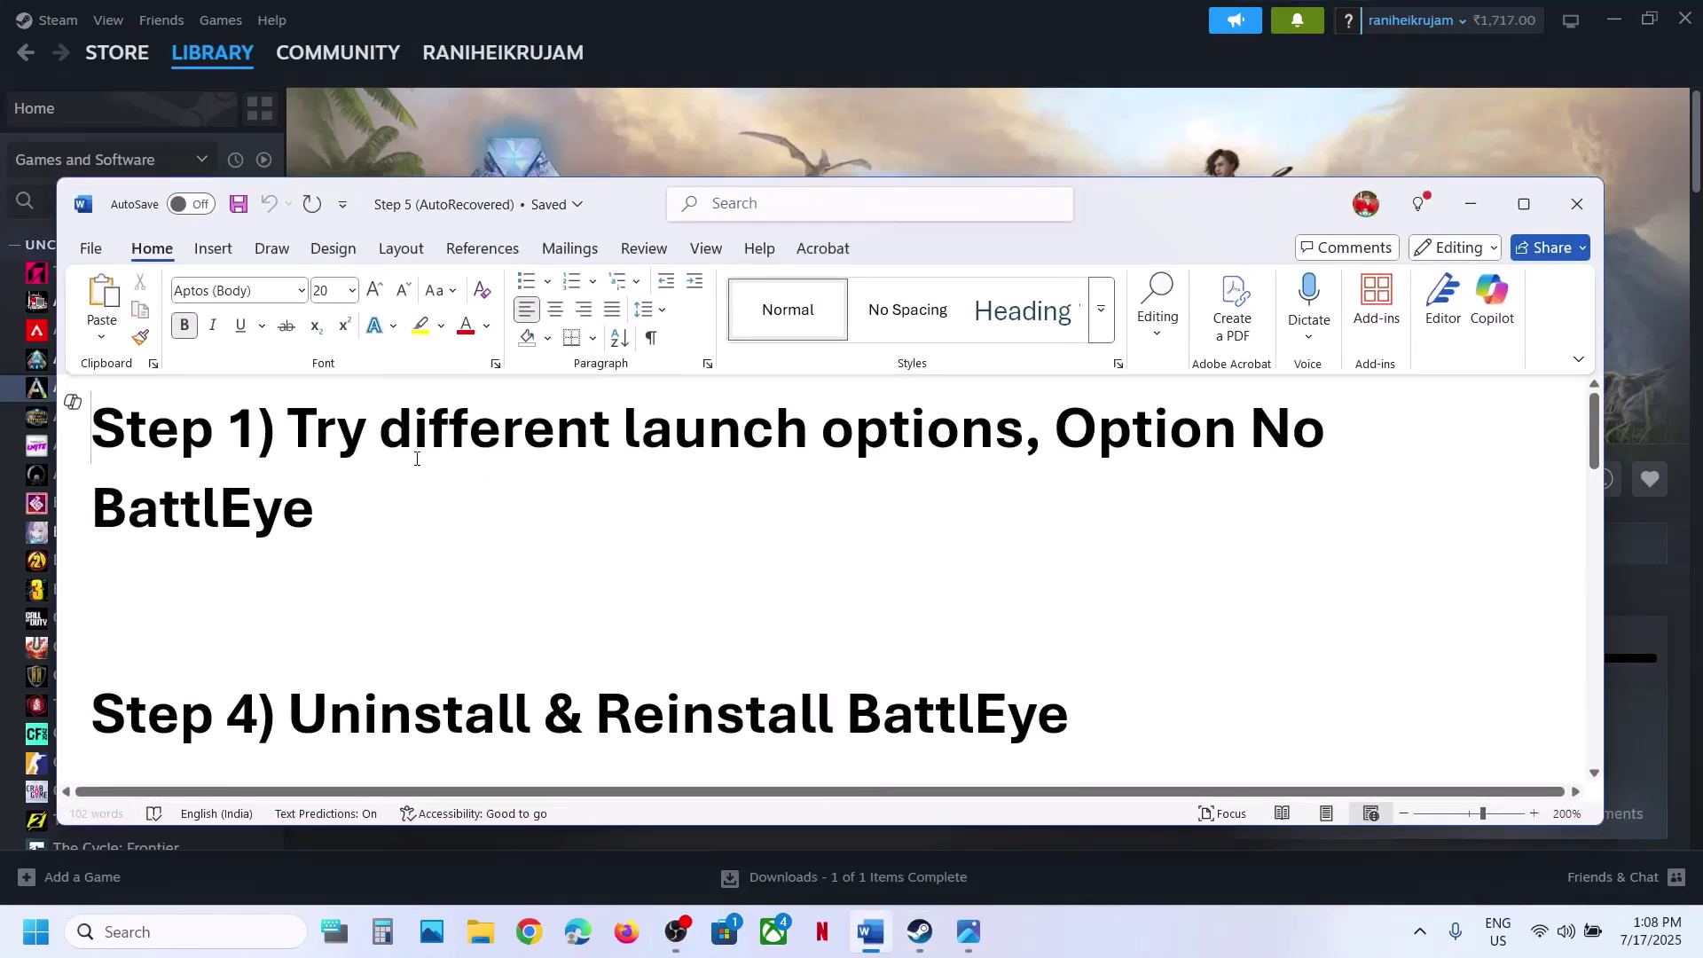
{"action": "left_click_drag", "start_coordinate": [399, 449], "coordinate": [1246, 443]}
{"action": "left_click", "coordinate": [945, 132]}
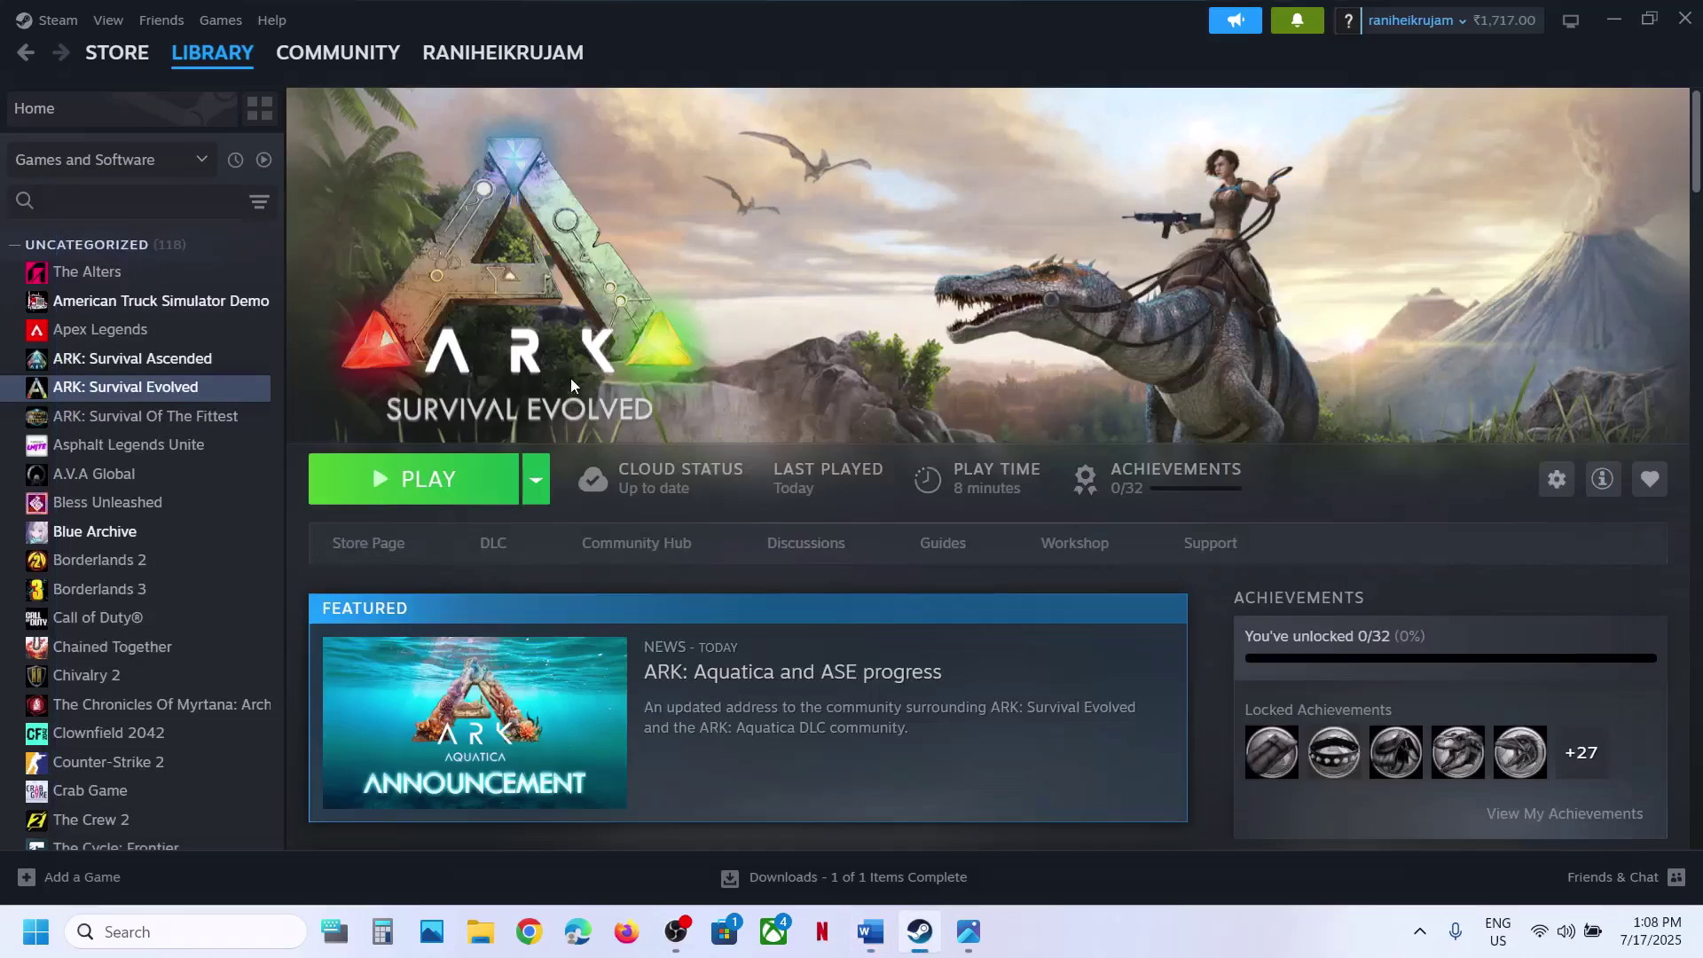
- Try the "Play ARK: No BattlEye AntiCheat, Unofficial Servers Only" launch option for ARK: Survival Evolved, cancelling before the game starts
{"action": "left_click", "coordinate": [425, 479]}
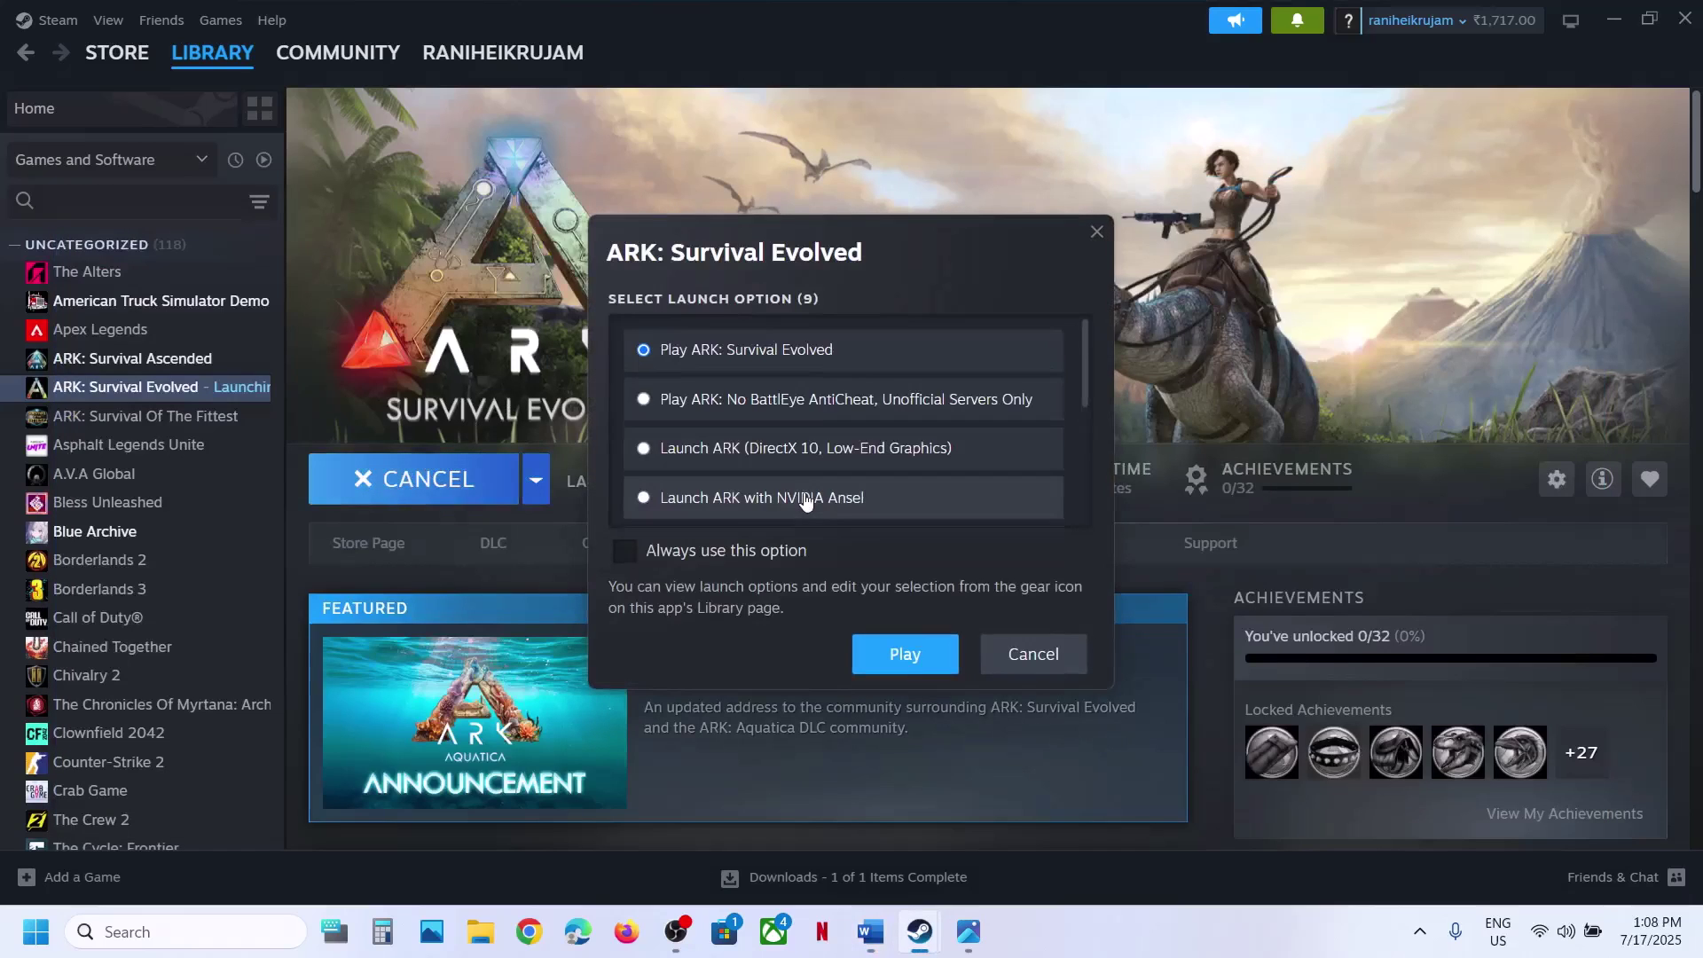
{"action": "left_click", "coordinate": [645, 401]}
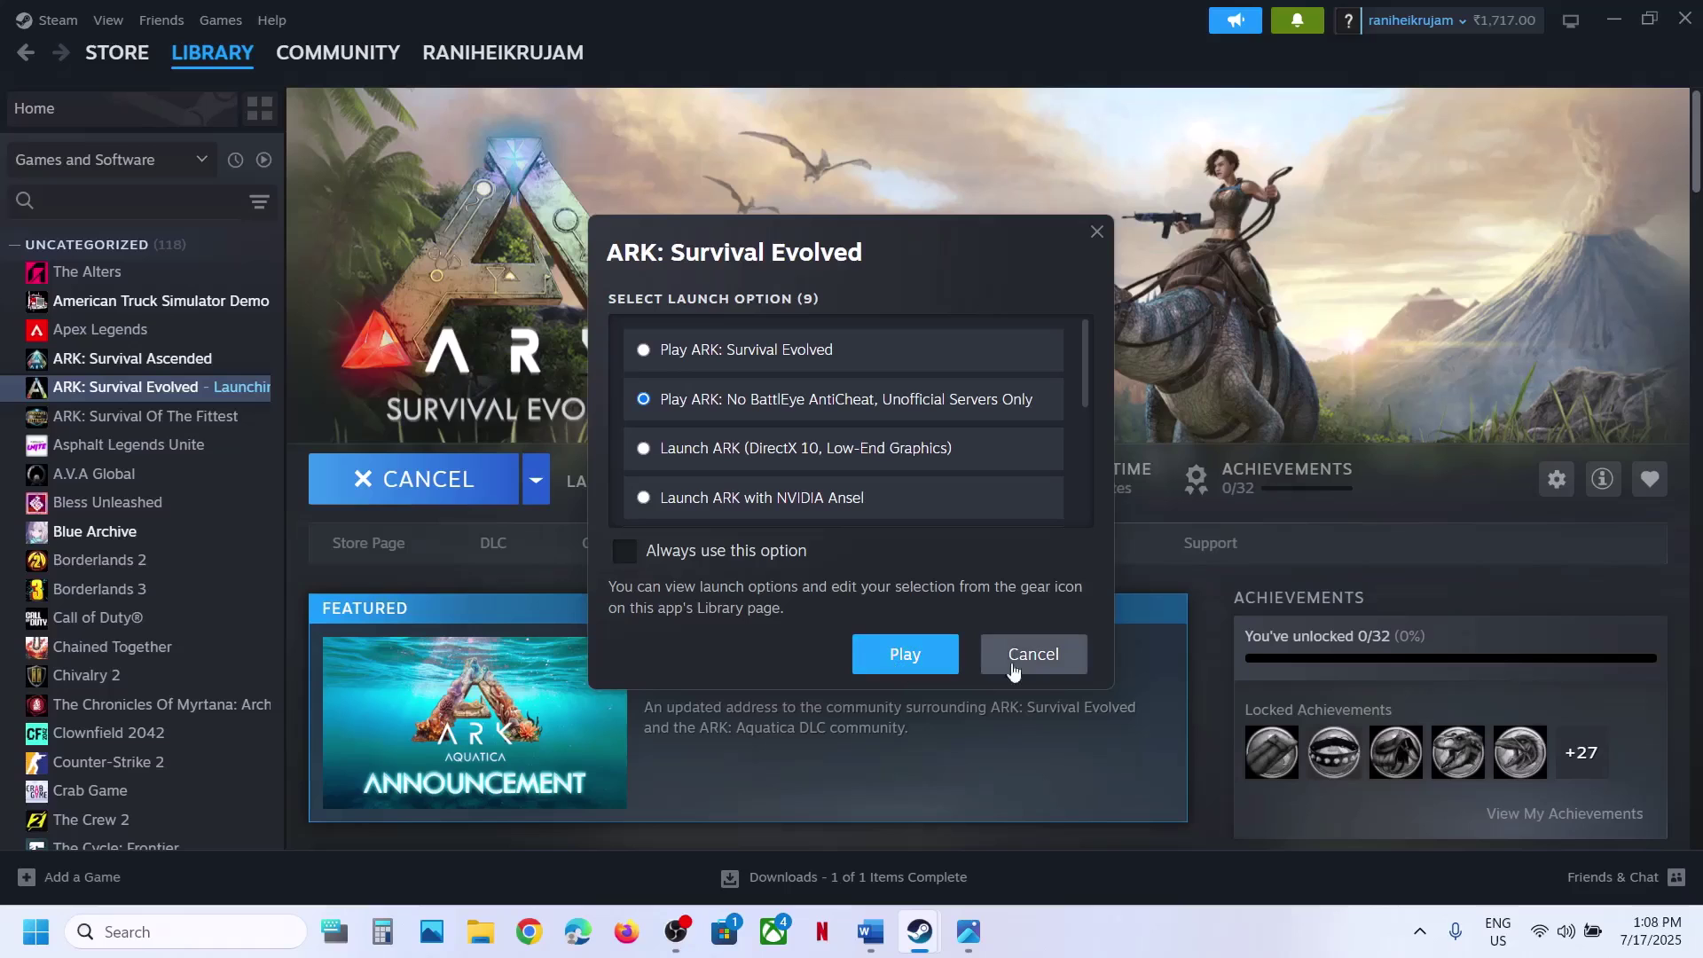
{"action": "left_click", "coordinate": [1044, 671]}
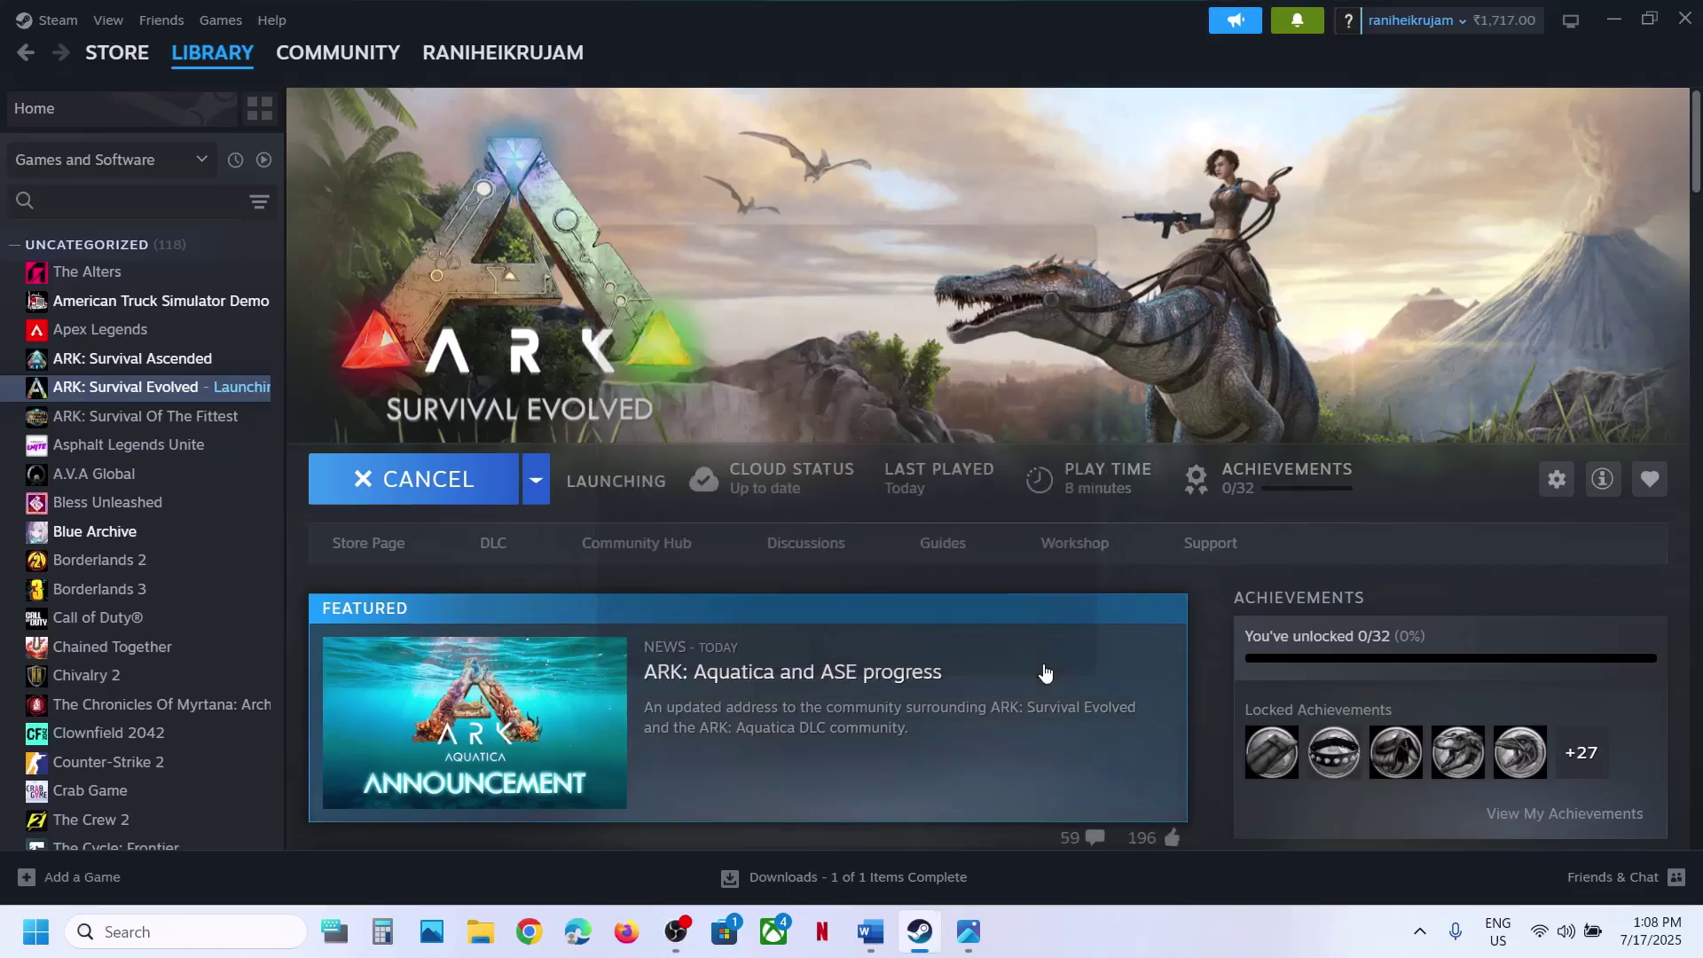
- Read the Step 4 instruction about uninstalling and reinstalling BattlEye in the Word notes, and return to Steam
{"action": "left_click", "coordinate": [870, 933]}
{"action": "scroll", "coordinate": [785, 691], "scroll_direction": "down", "scroll_amount": 1}
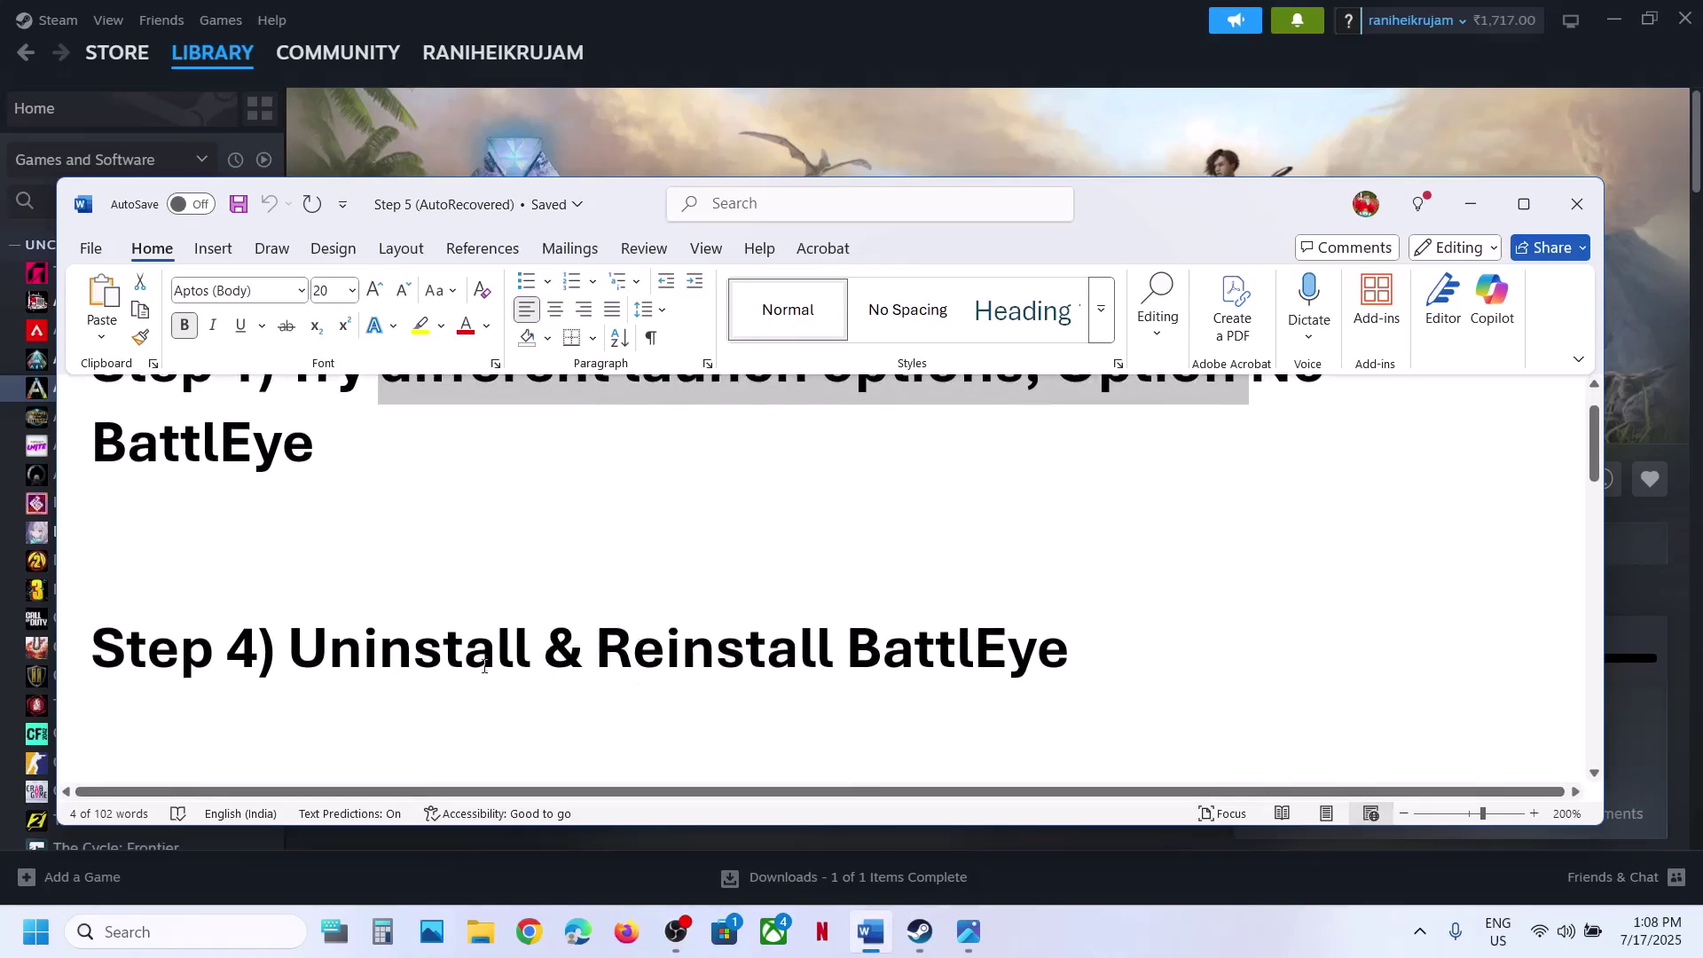
{"action": "left_click_drag", "start_coordinate": [443, 658], "coordinate": [1069, 661]}
{"action": "key", "text": "alt+Tab"}
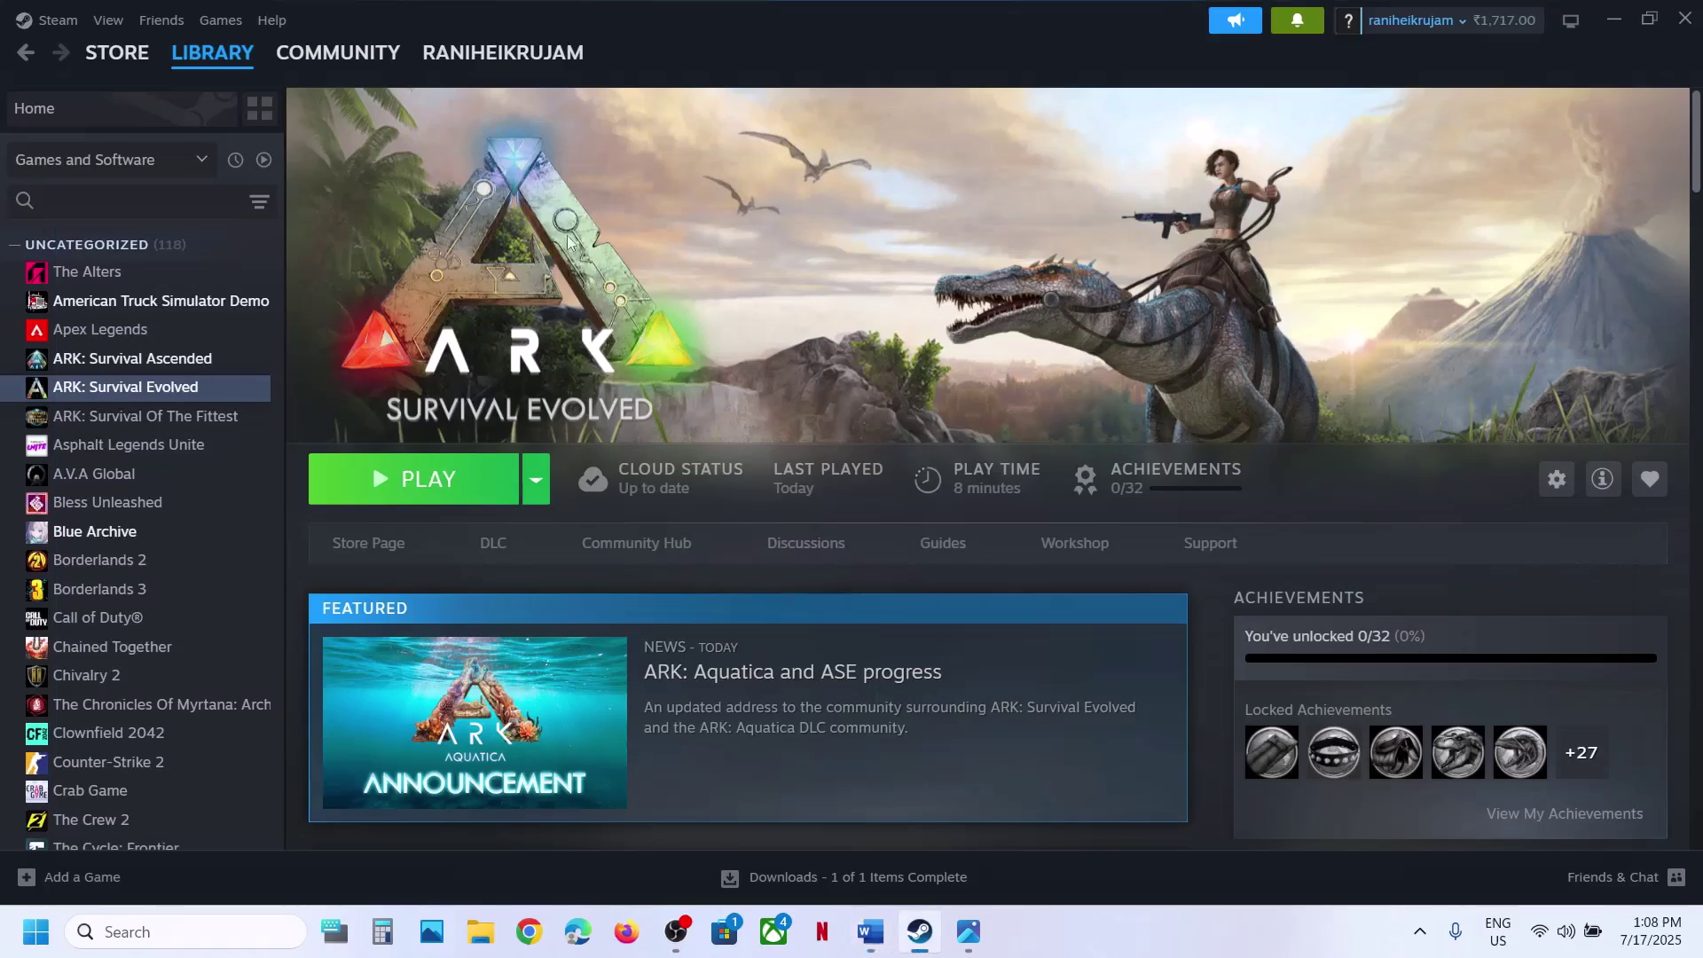
- Browse the local files of ARK: Survival Evolved and open the ShooterGame > Binaries > Win64 > BattlEye folder
{"action": "right_click", "coordinate": [189, 387]}
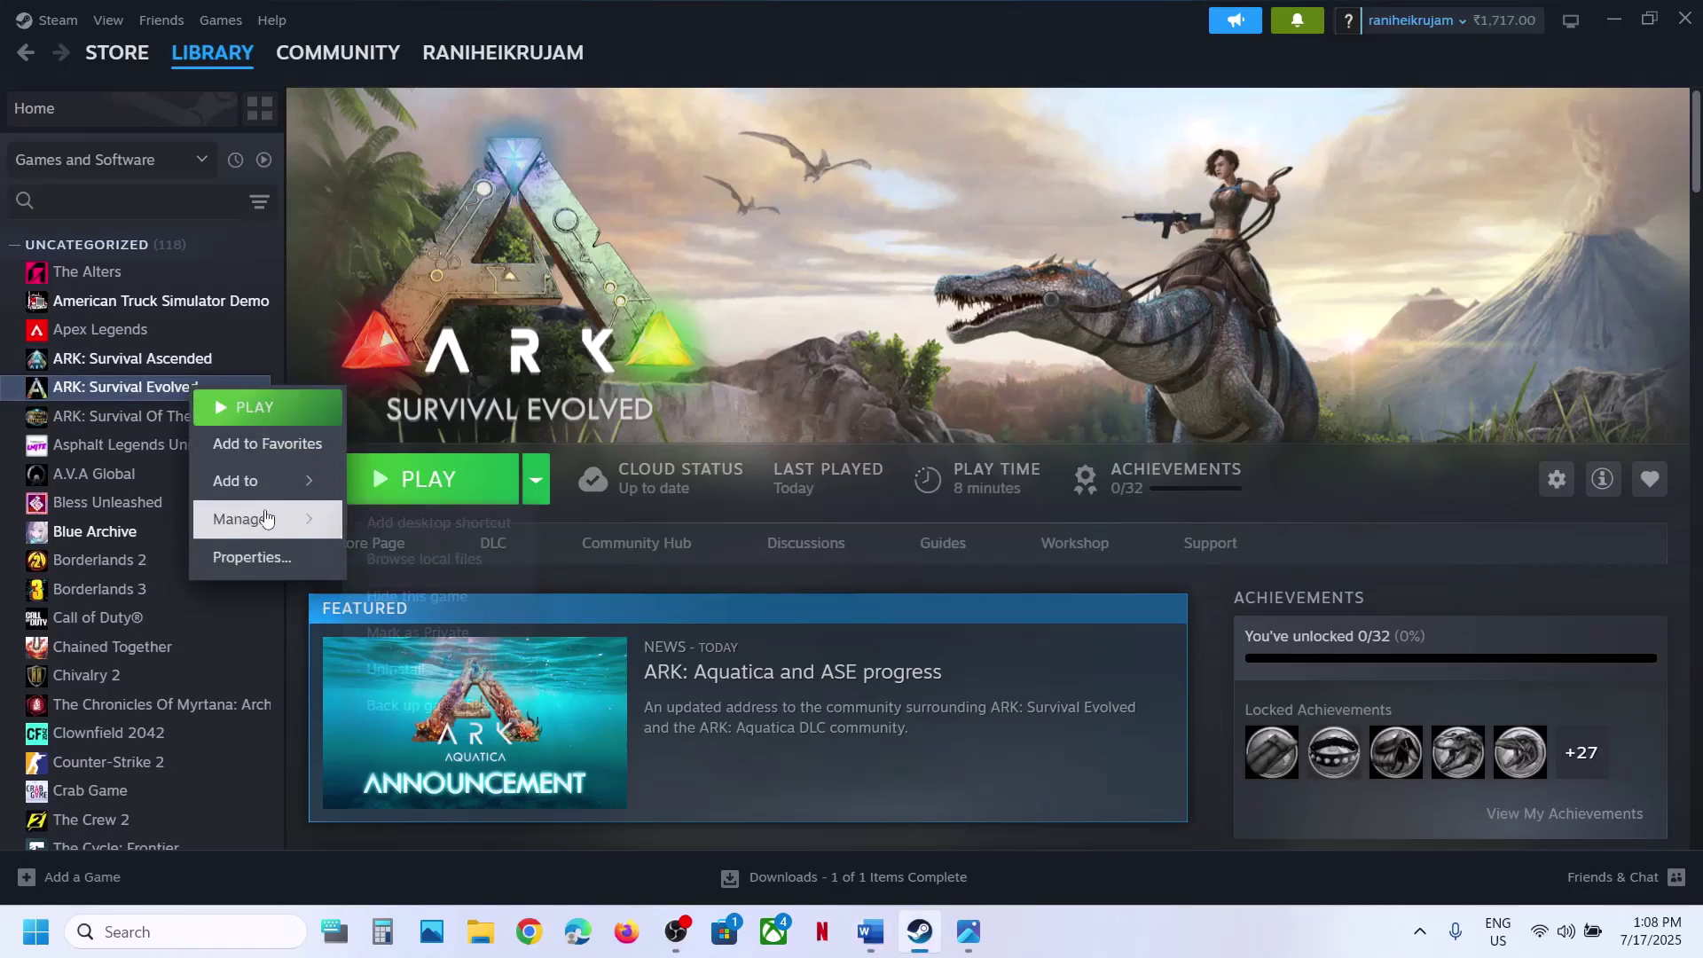
{"action": "mouse_move", "coordinate": [257, 519]}
{"action": "left_click", "coordinate": [461, 556]}
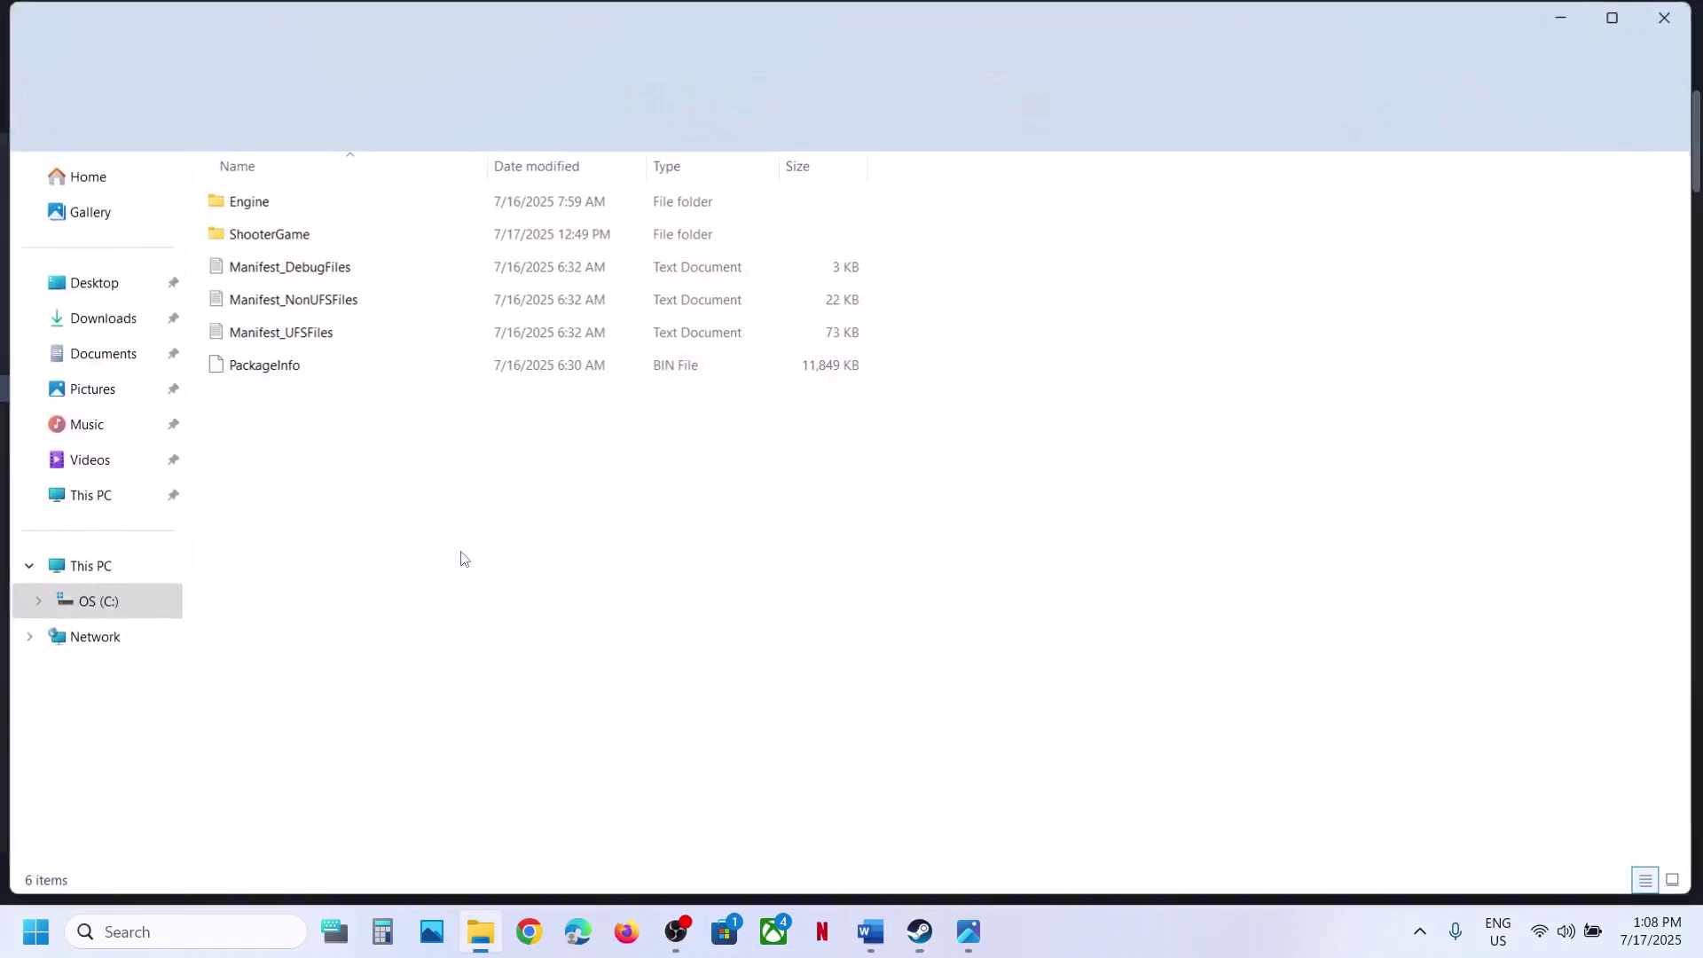
{"action": "double_click", "coordinate": [295, 237]}
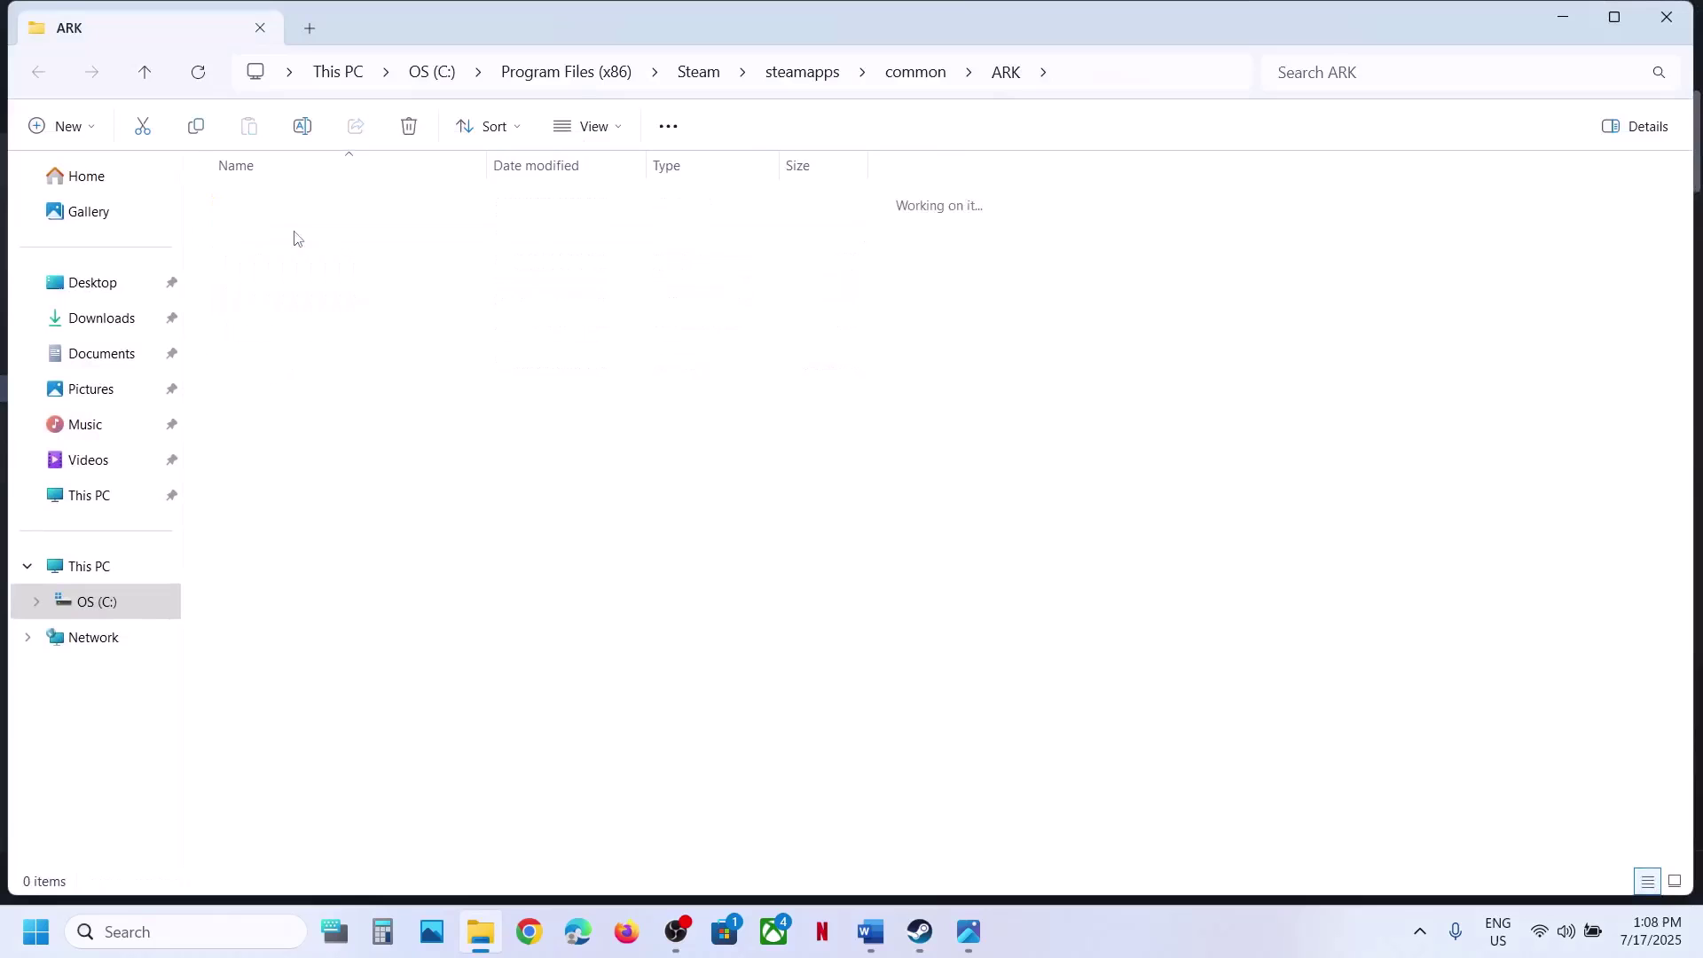
{"action": "double_click", "coordinate": [297, 216]}
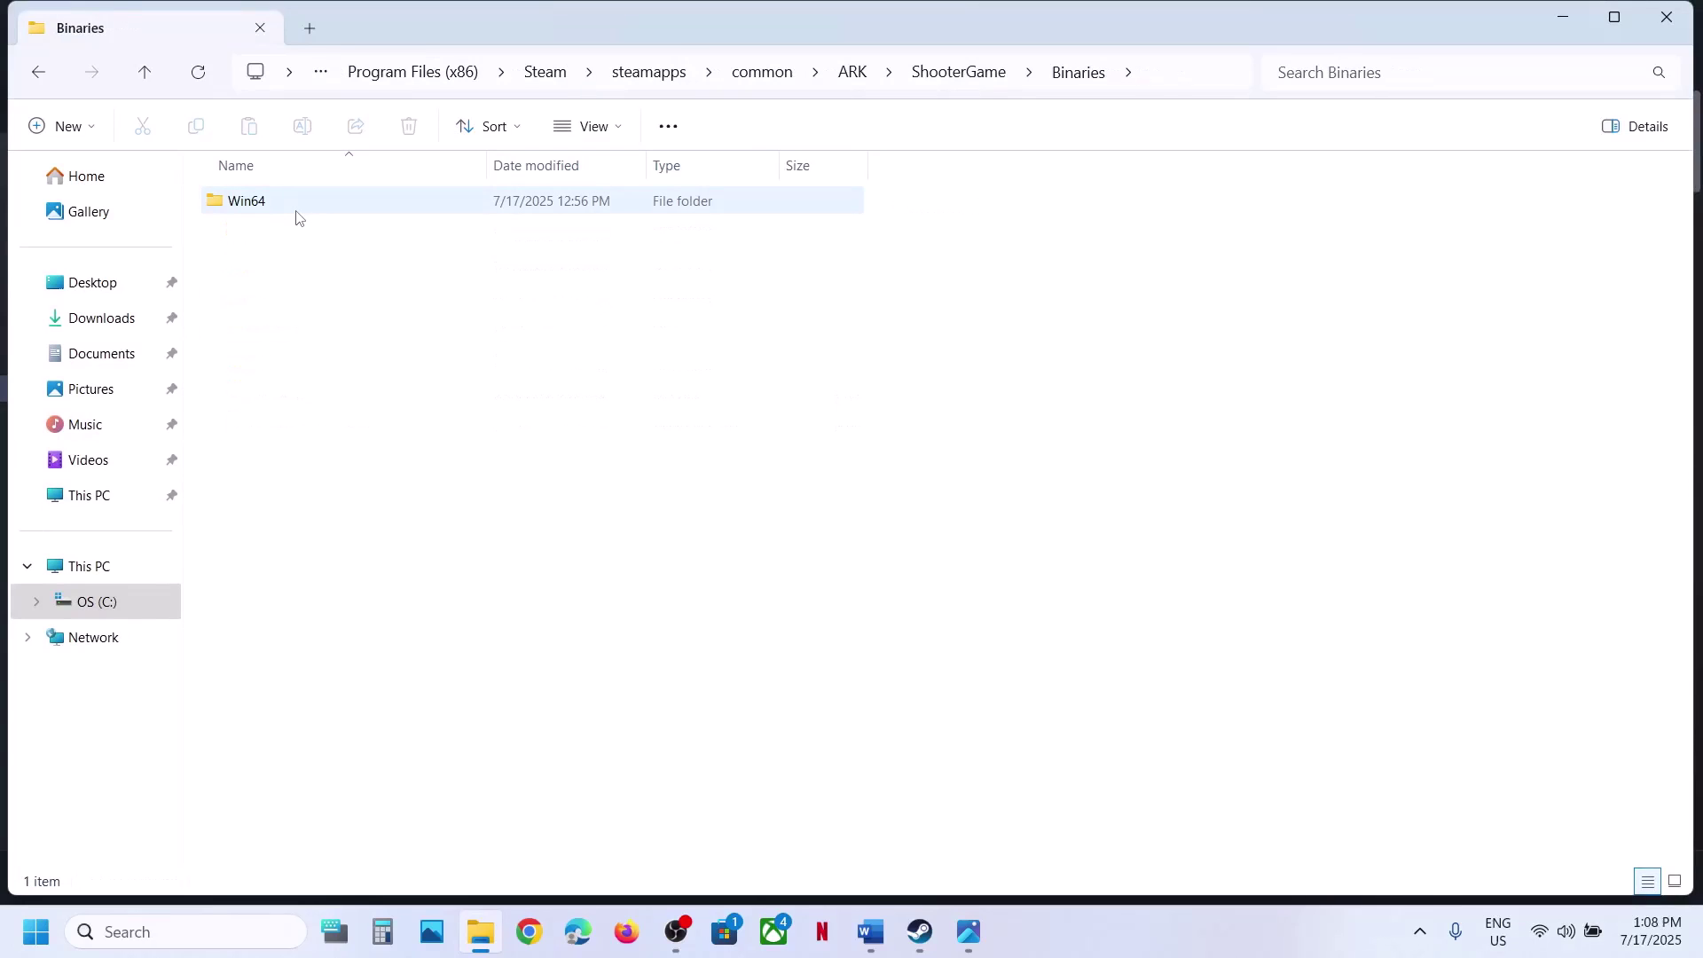
{"action": "double_click", "coordinate": [291, 204]}
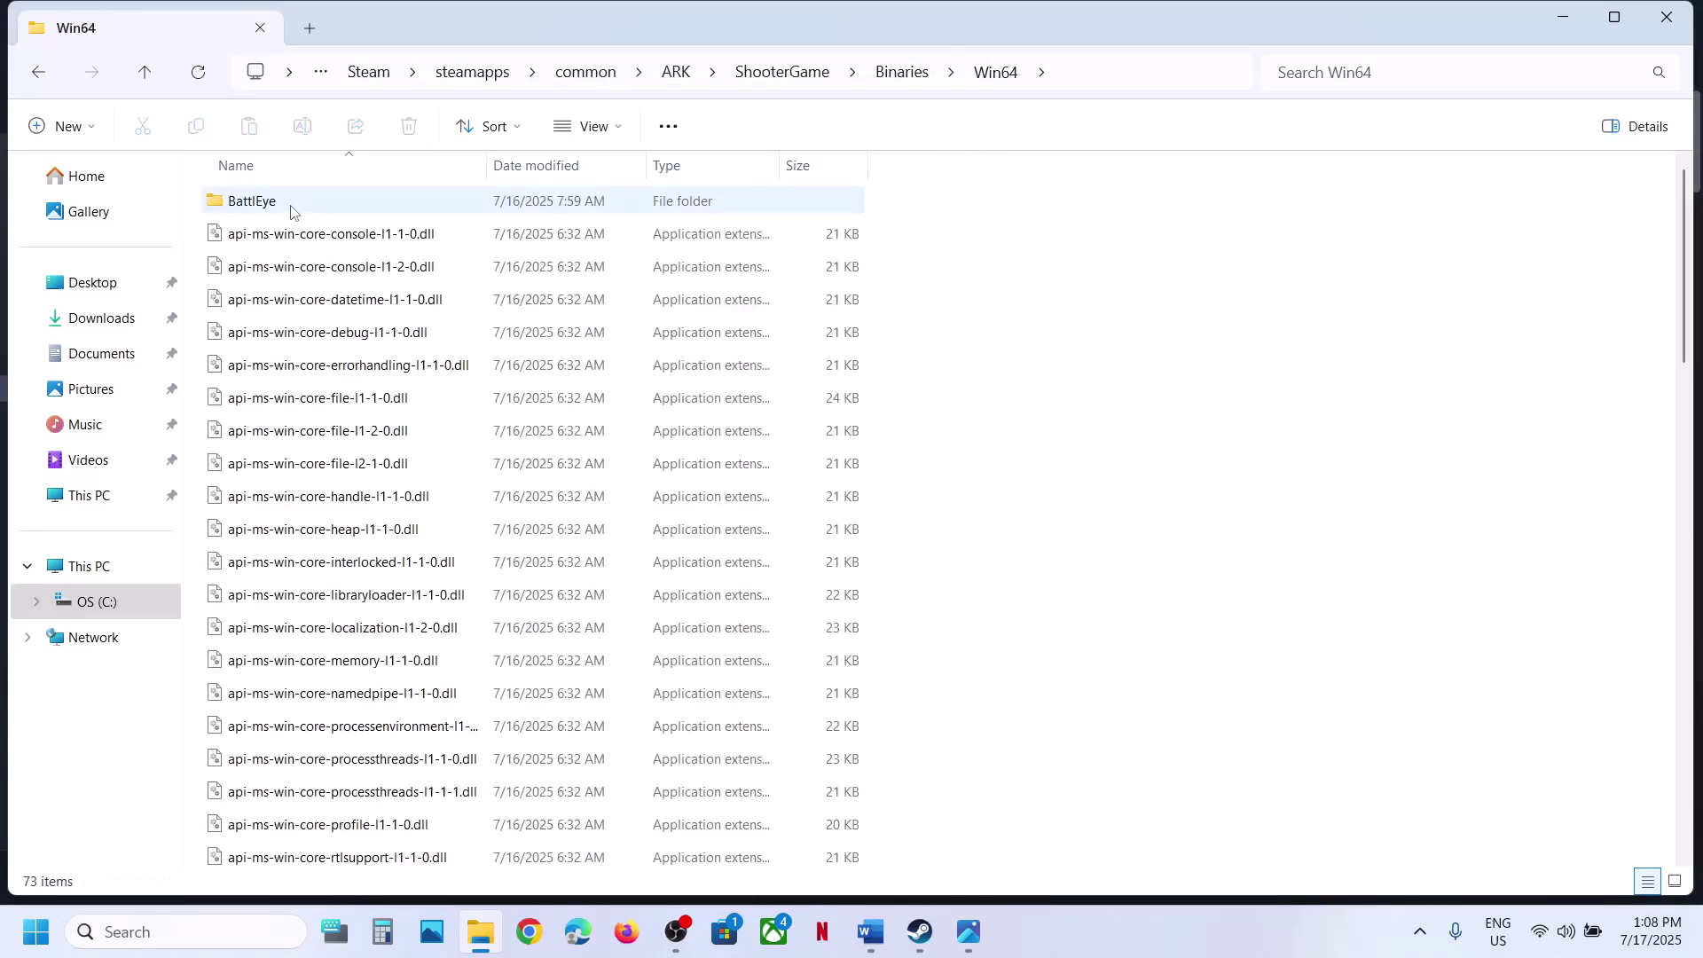
{"action": "left_click", "coordinate": [320, 210]}
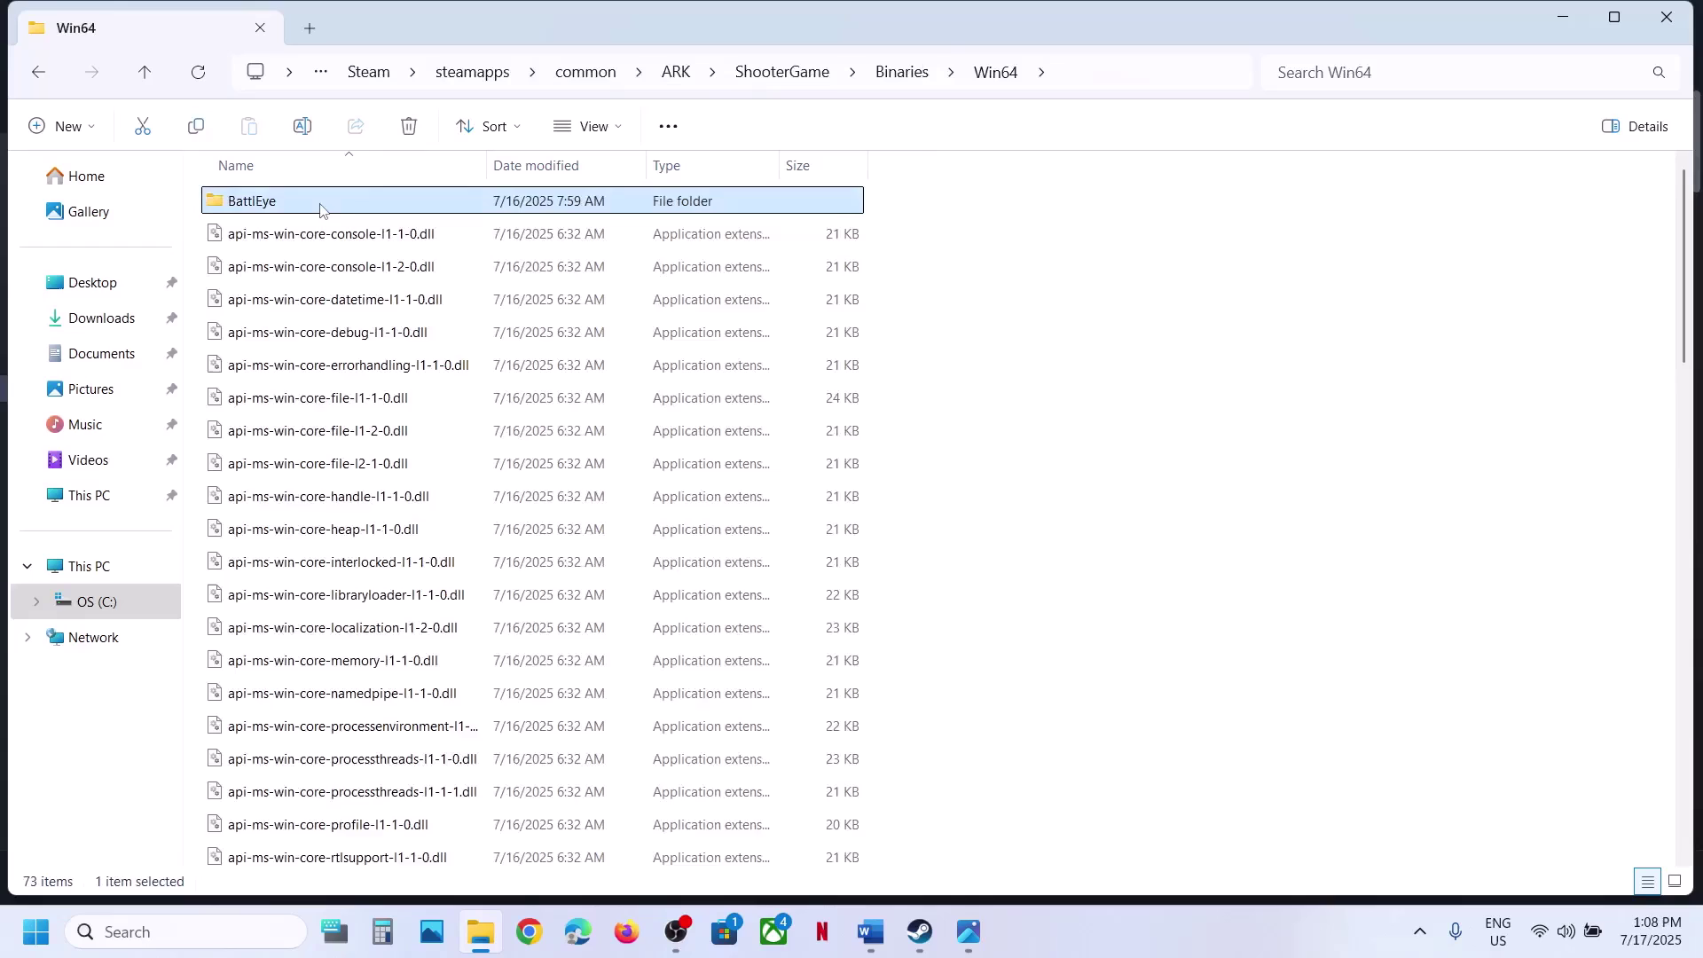
{"action": "double_click", "coordinate": [372, 204]}
- Run the Uninstall_BattlEye batch file as administrator and allow it to make changes to the device
{"action": "left_click", "coordinate": [276, 638]}
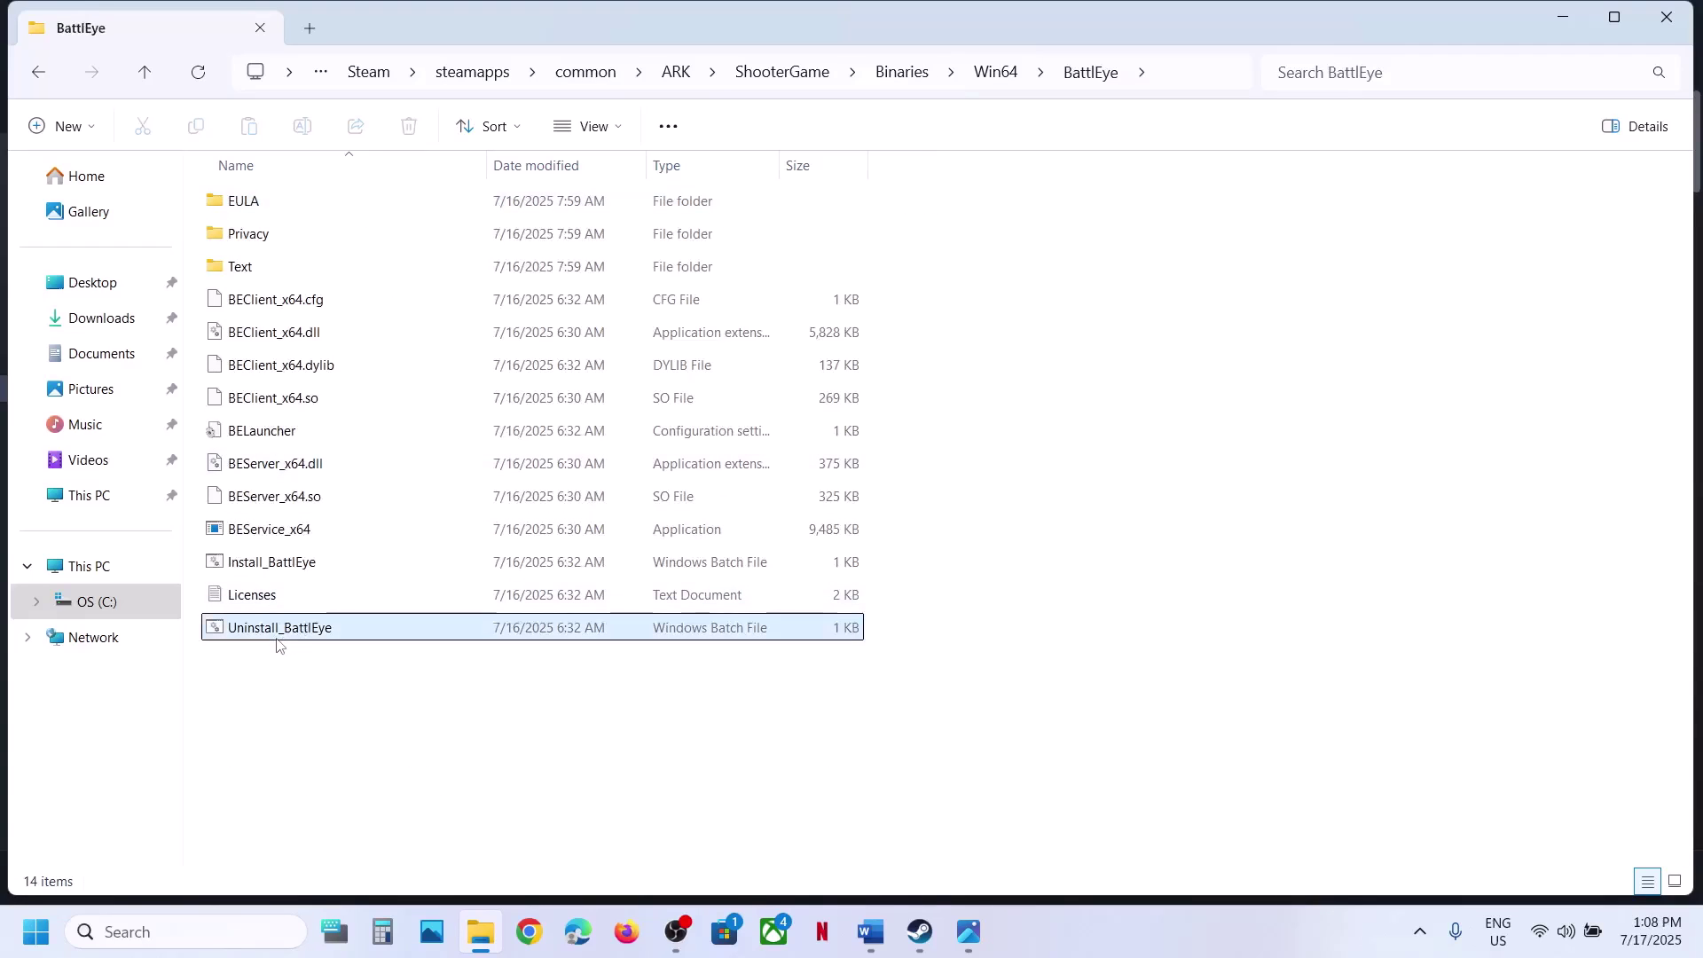
{"action": "right_click", "coordinate": [311, 635]}
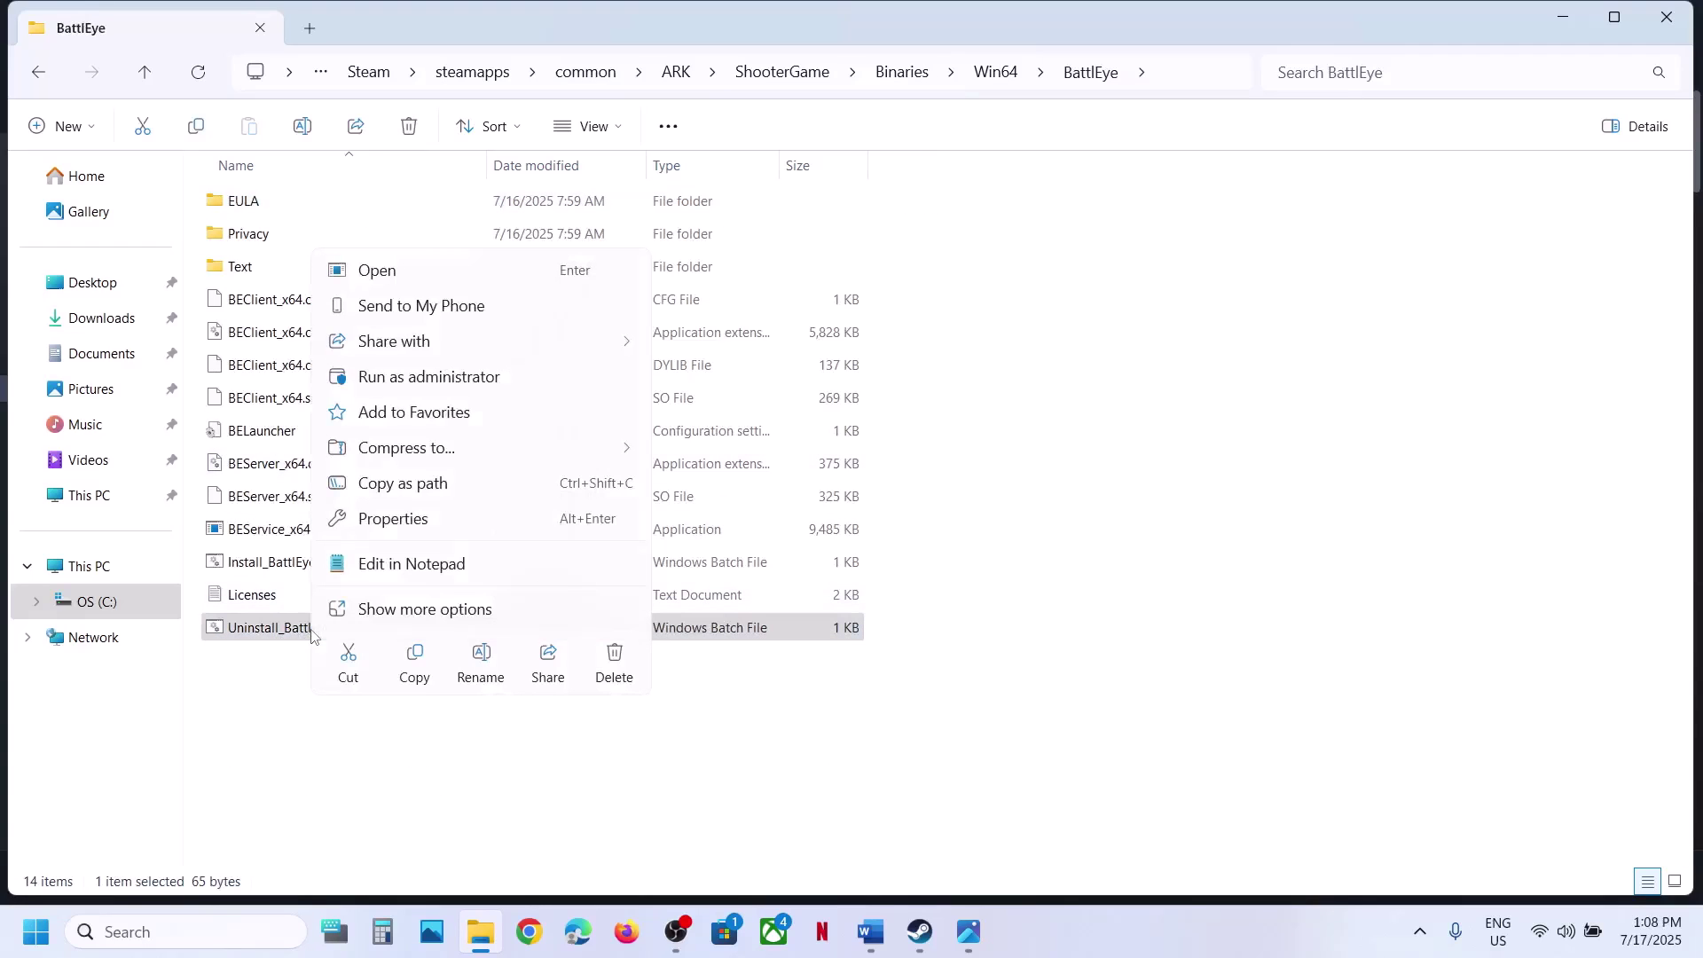
{"action": "left_click", "coordinate": [429, 377]}
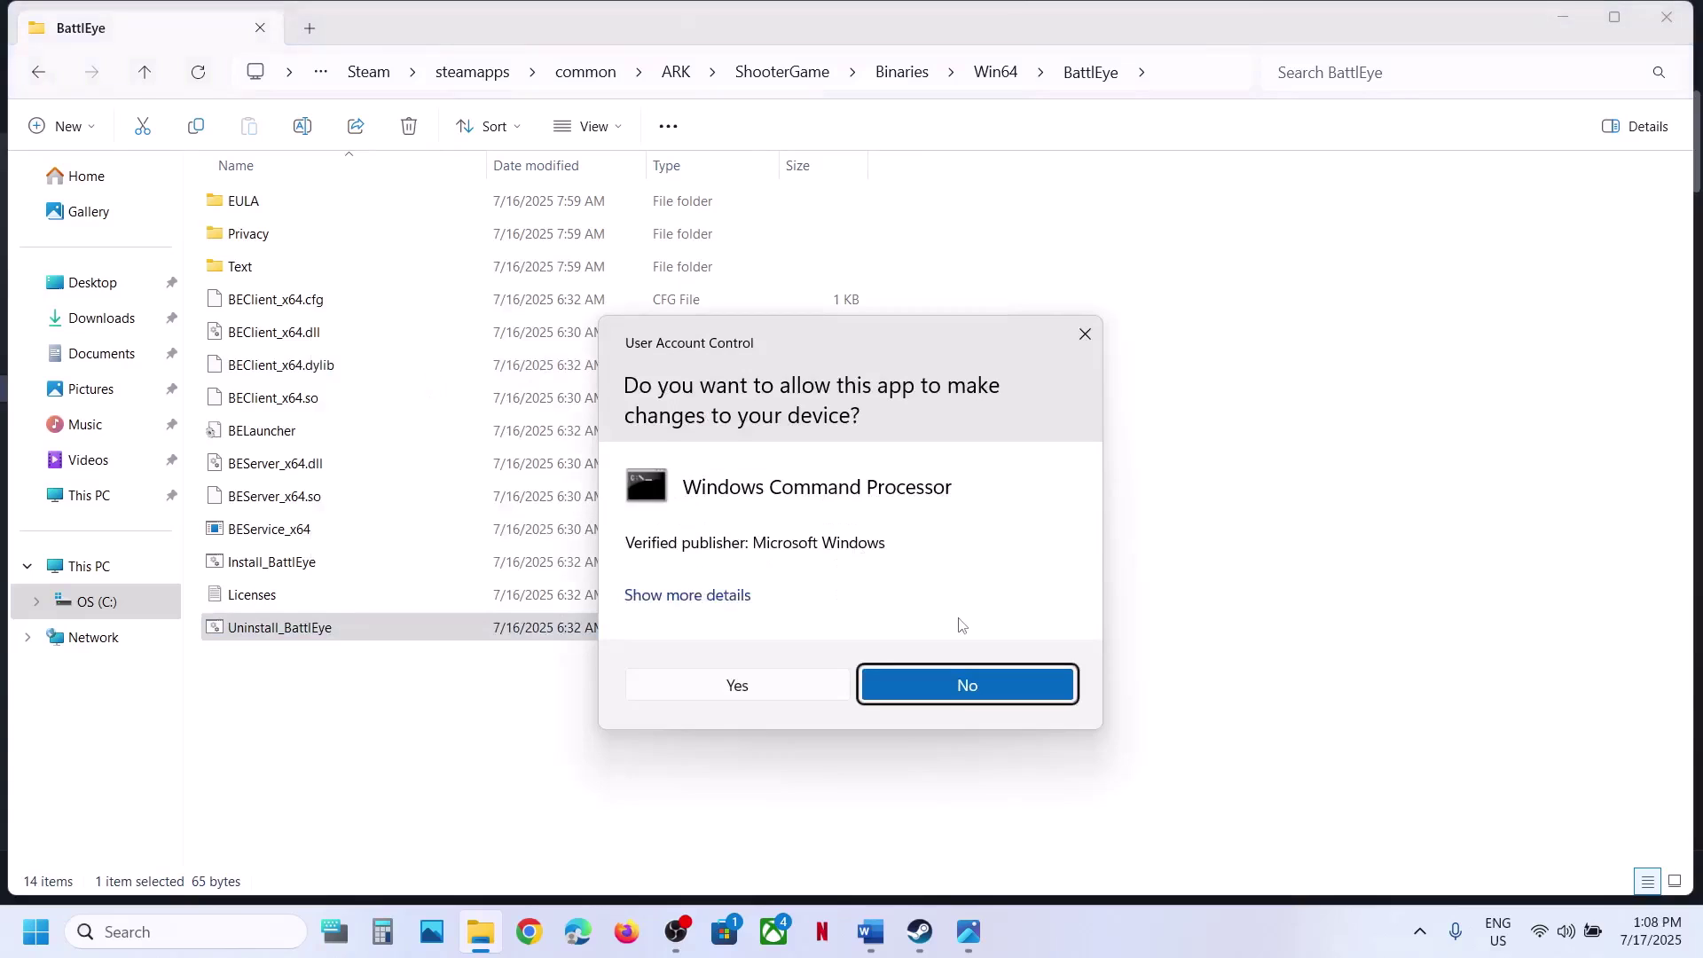
{"action": "left_click", "coordinate": [776, 682]}
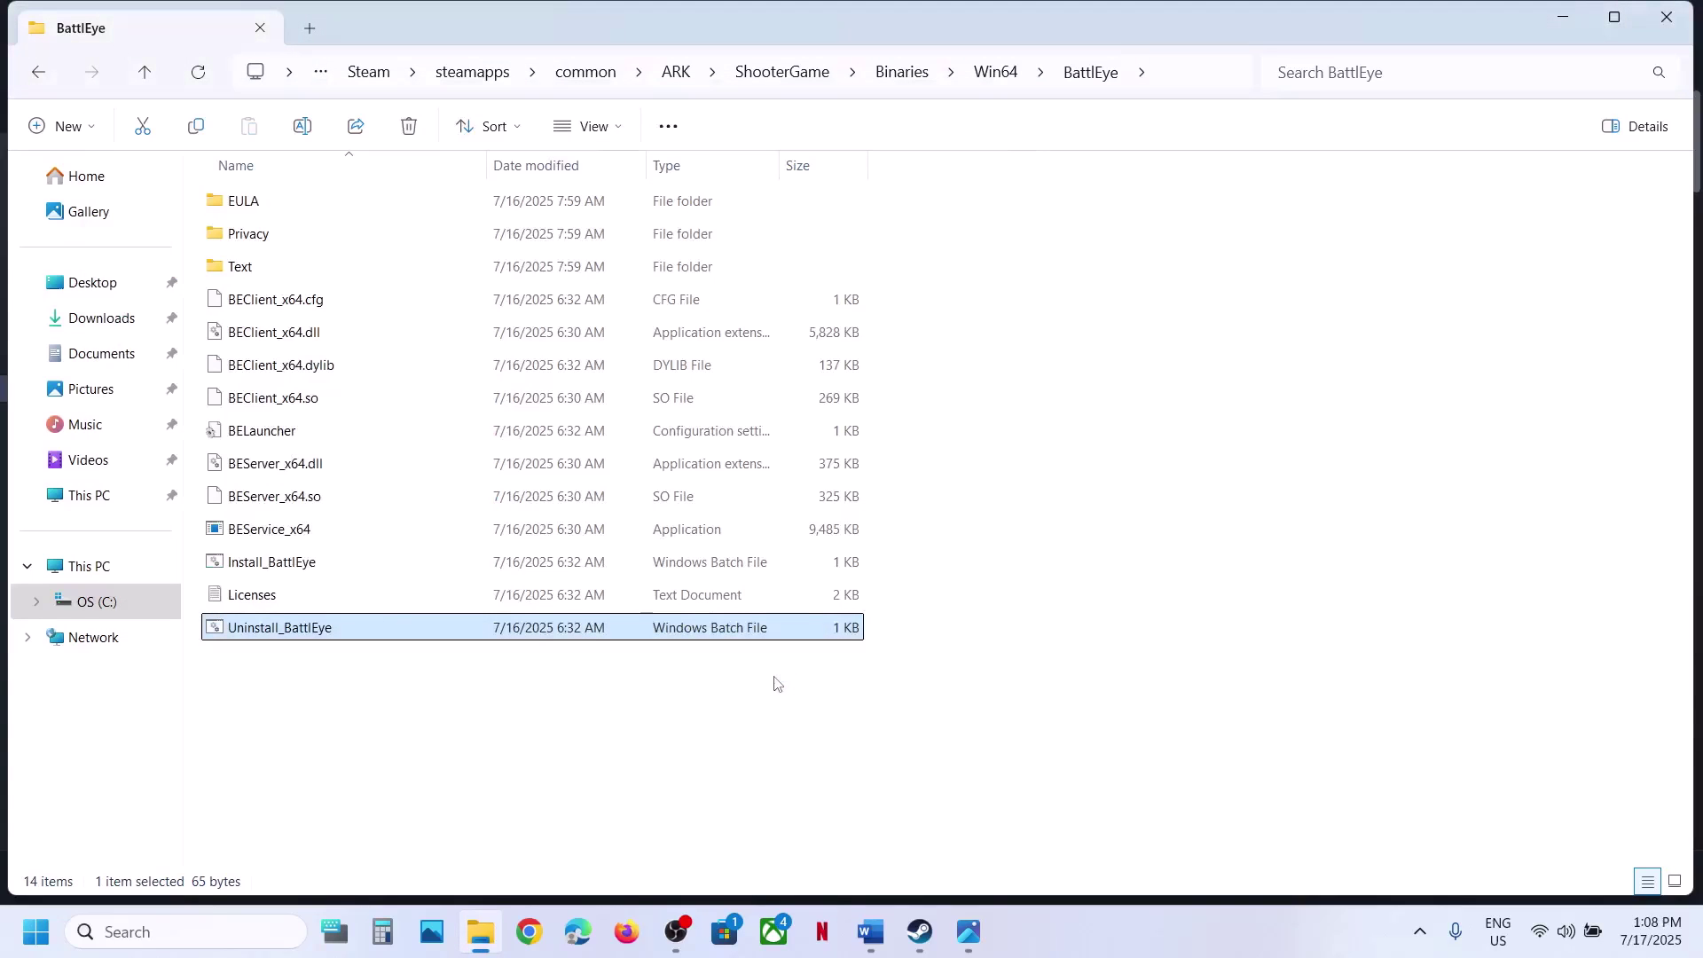
- Run the Install_BattlEye batch file as administrator and allow it to make changes to the device
{"action": "left_click", "coordinate": [270, 564]}
{"action": "right_click", "coordinate": [269, 566]}
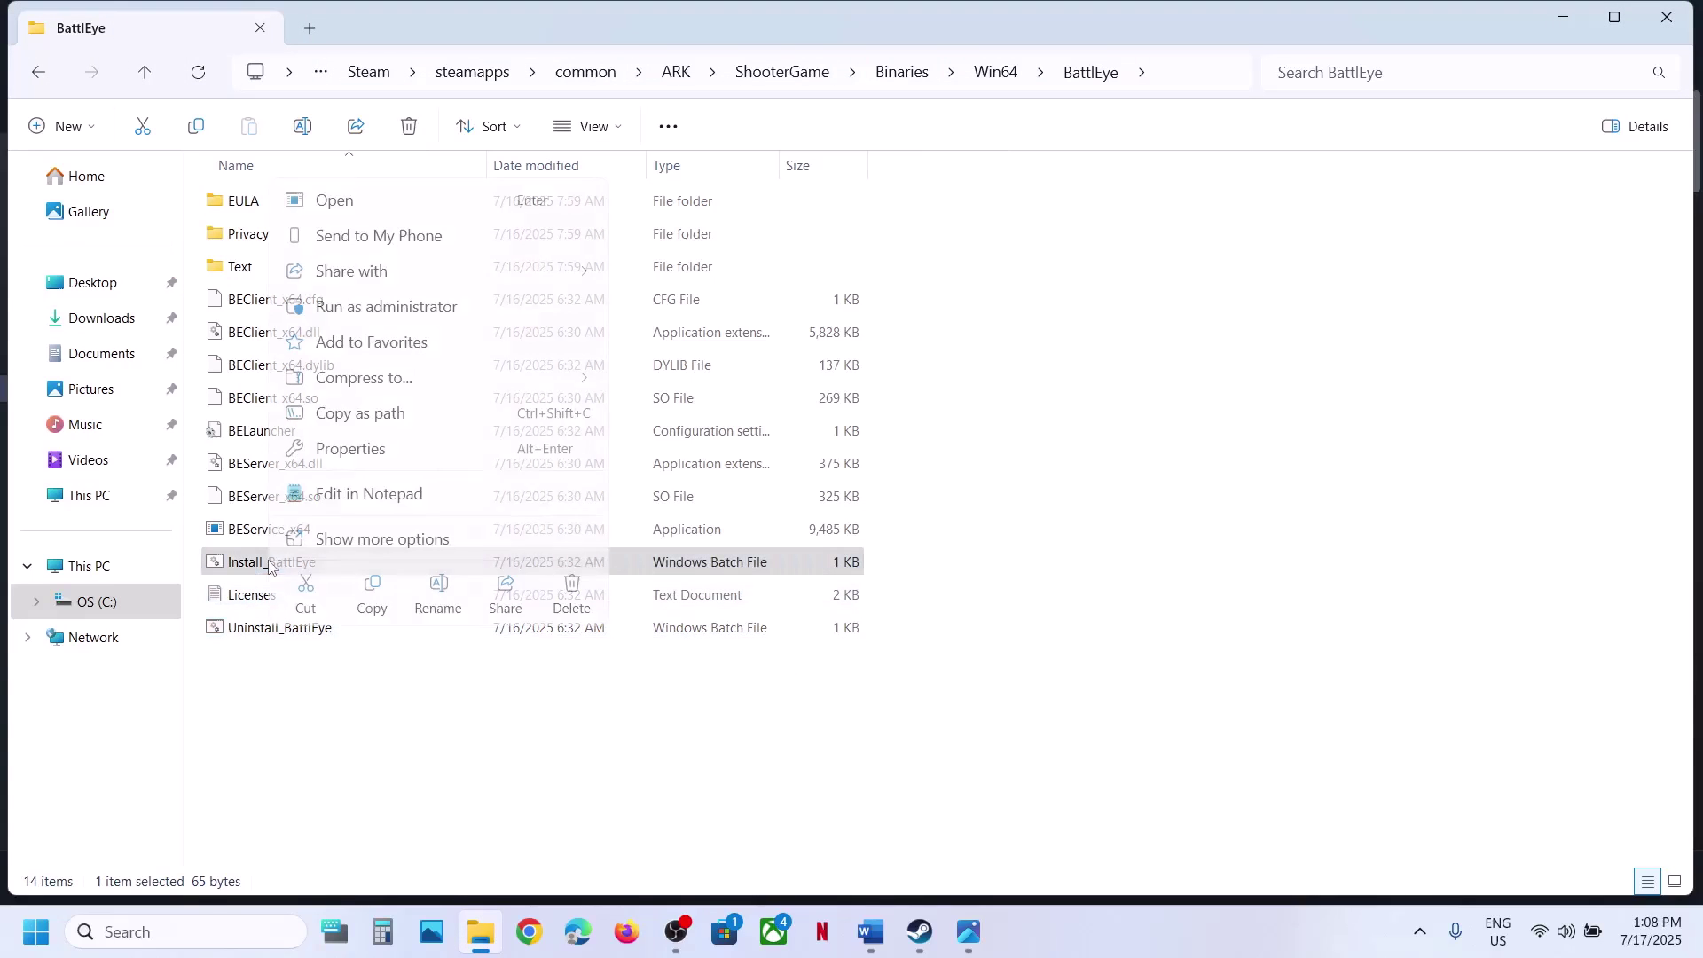
{"action": "left_click", "coordinate": [400, 318]}
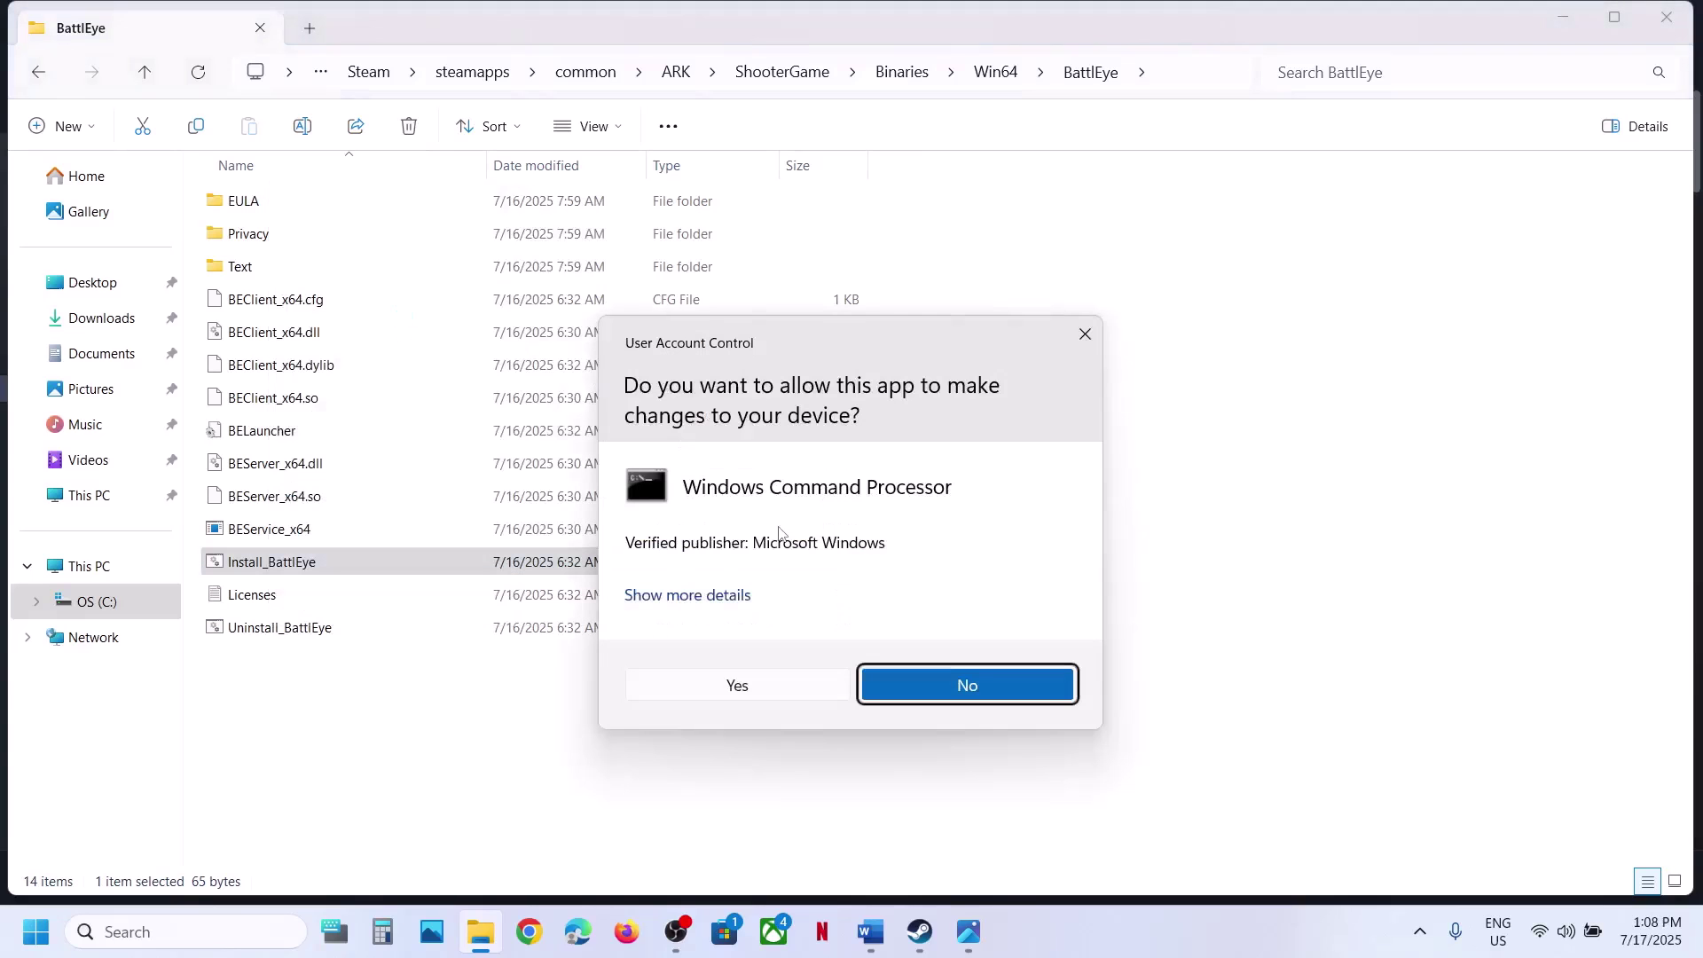
{"action": "left_click", "coordinate": [738, 685]}
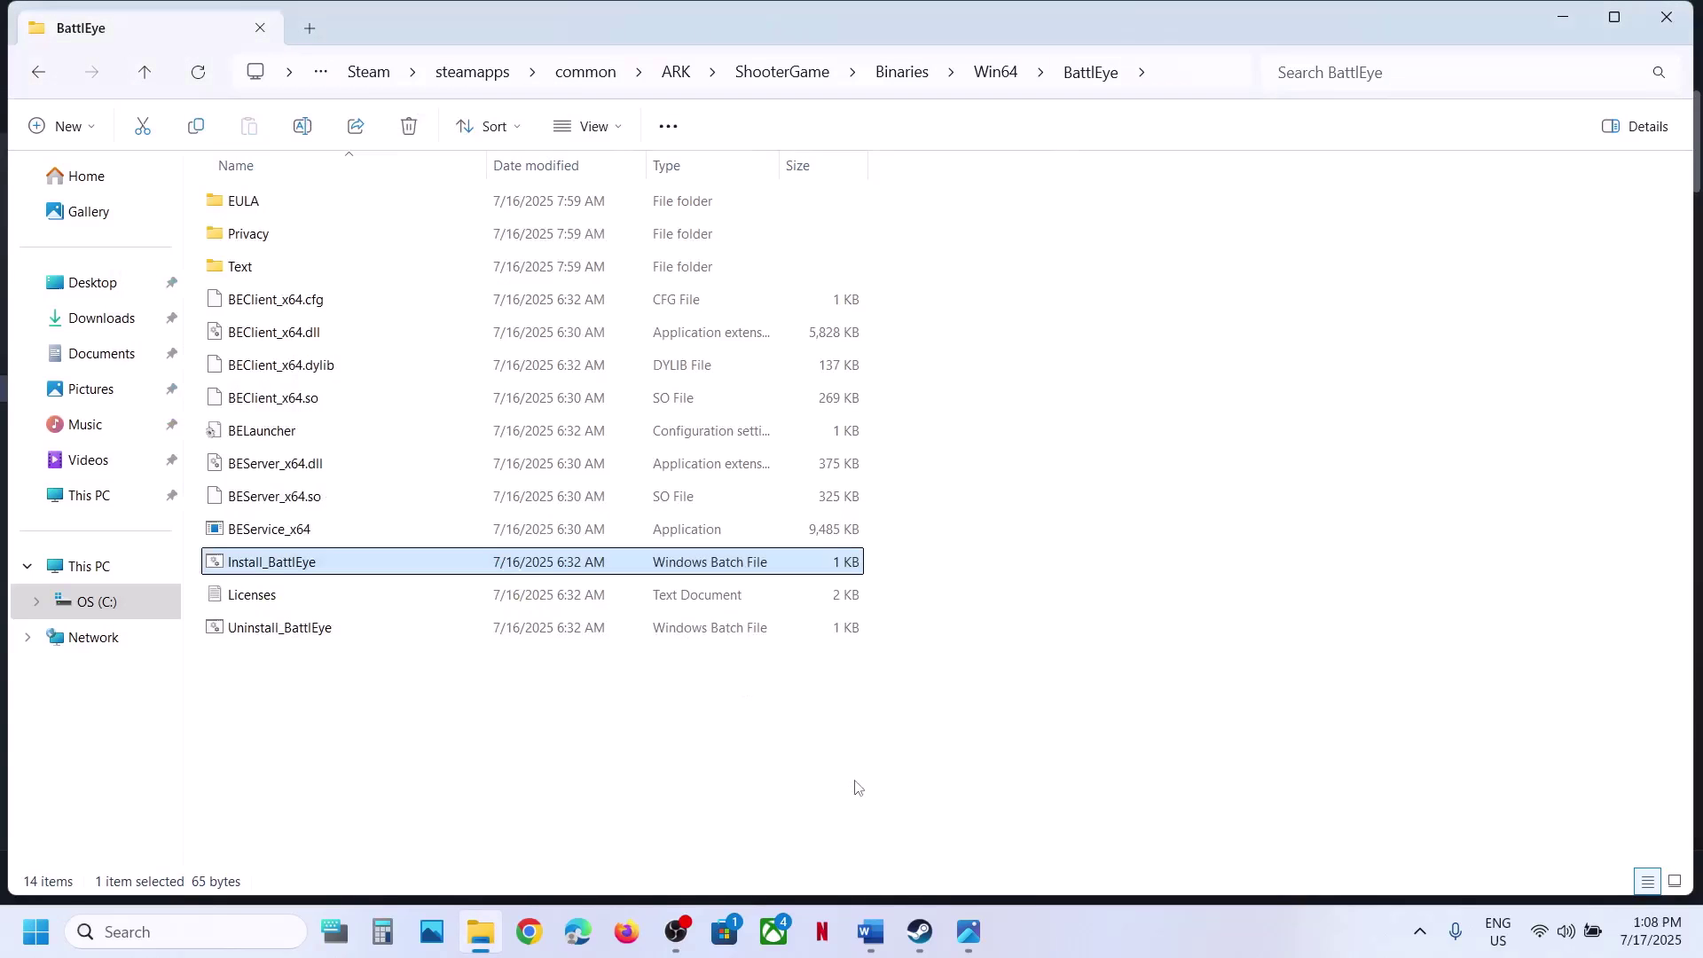
- Read the Step 5 instruction in the Word notes about uninstalling BattlEye and launching the game
{"action": "left_click", "coordinate": [920, 931]}
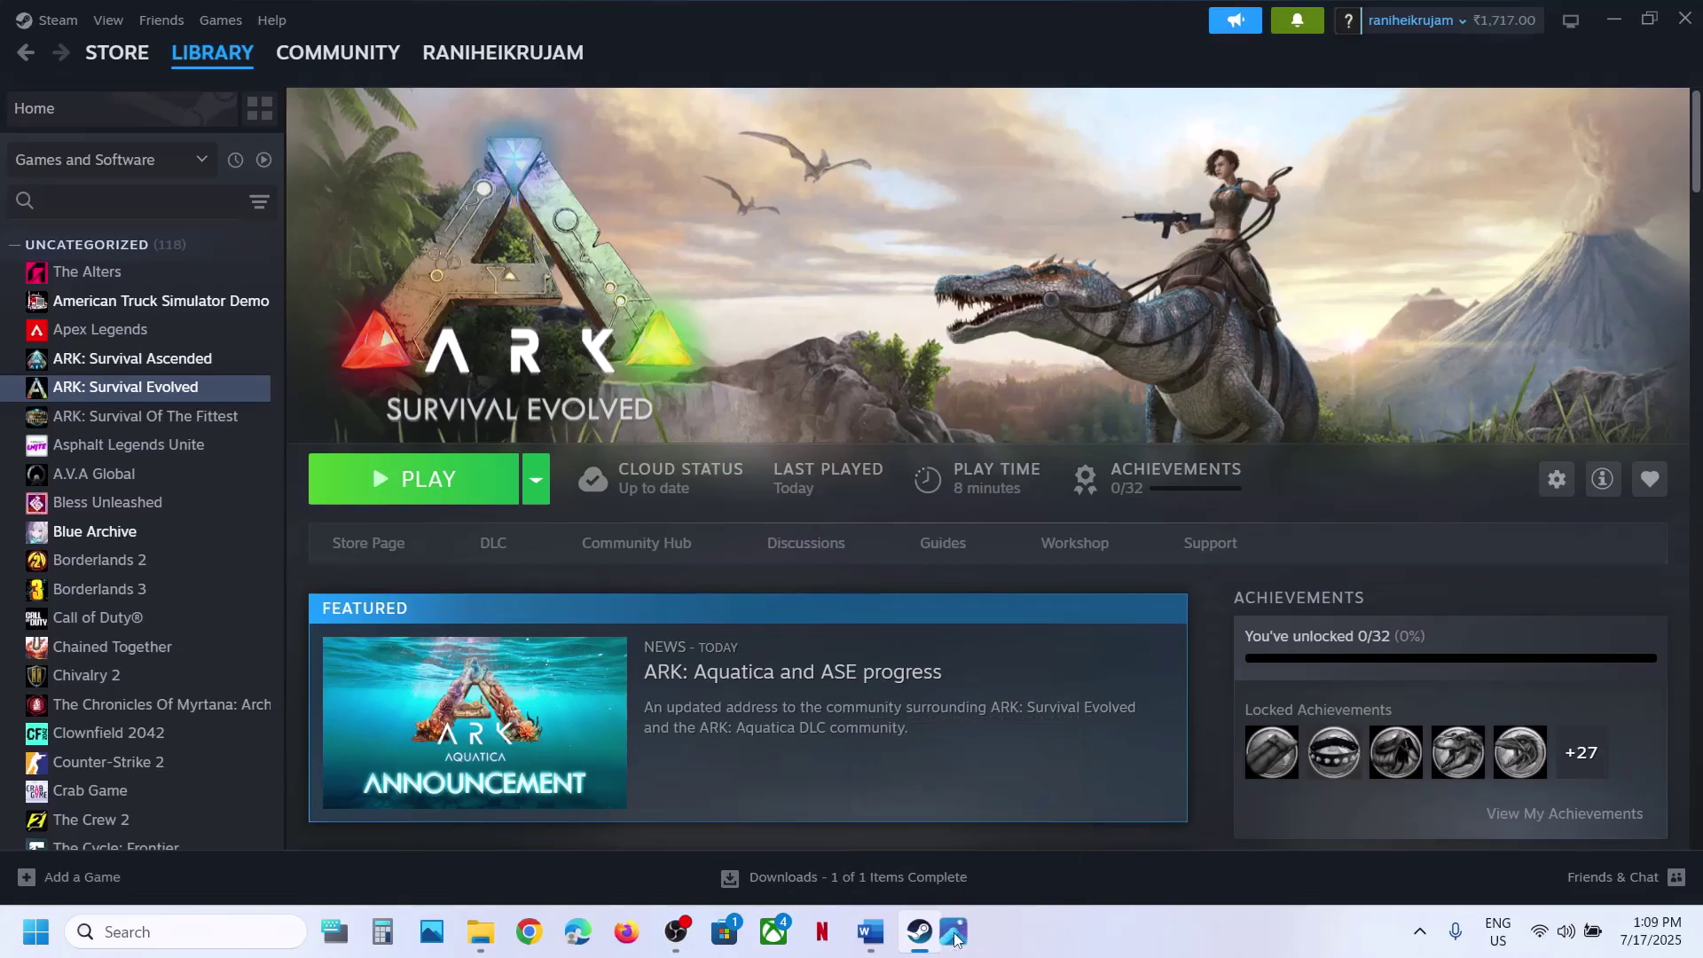
{"action": "left_click", "coordinate": [870, 932]}
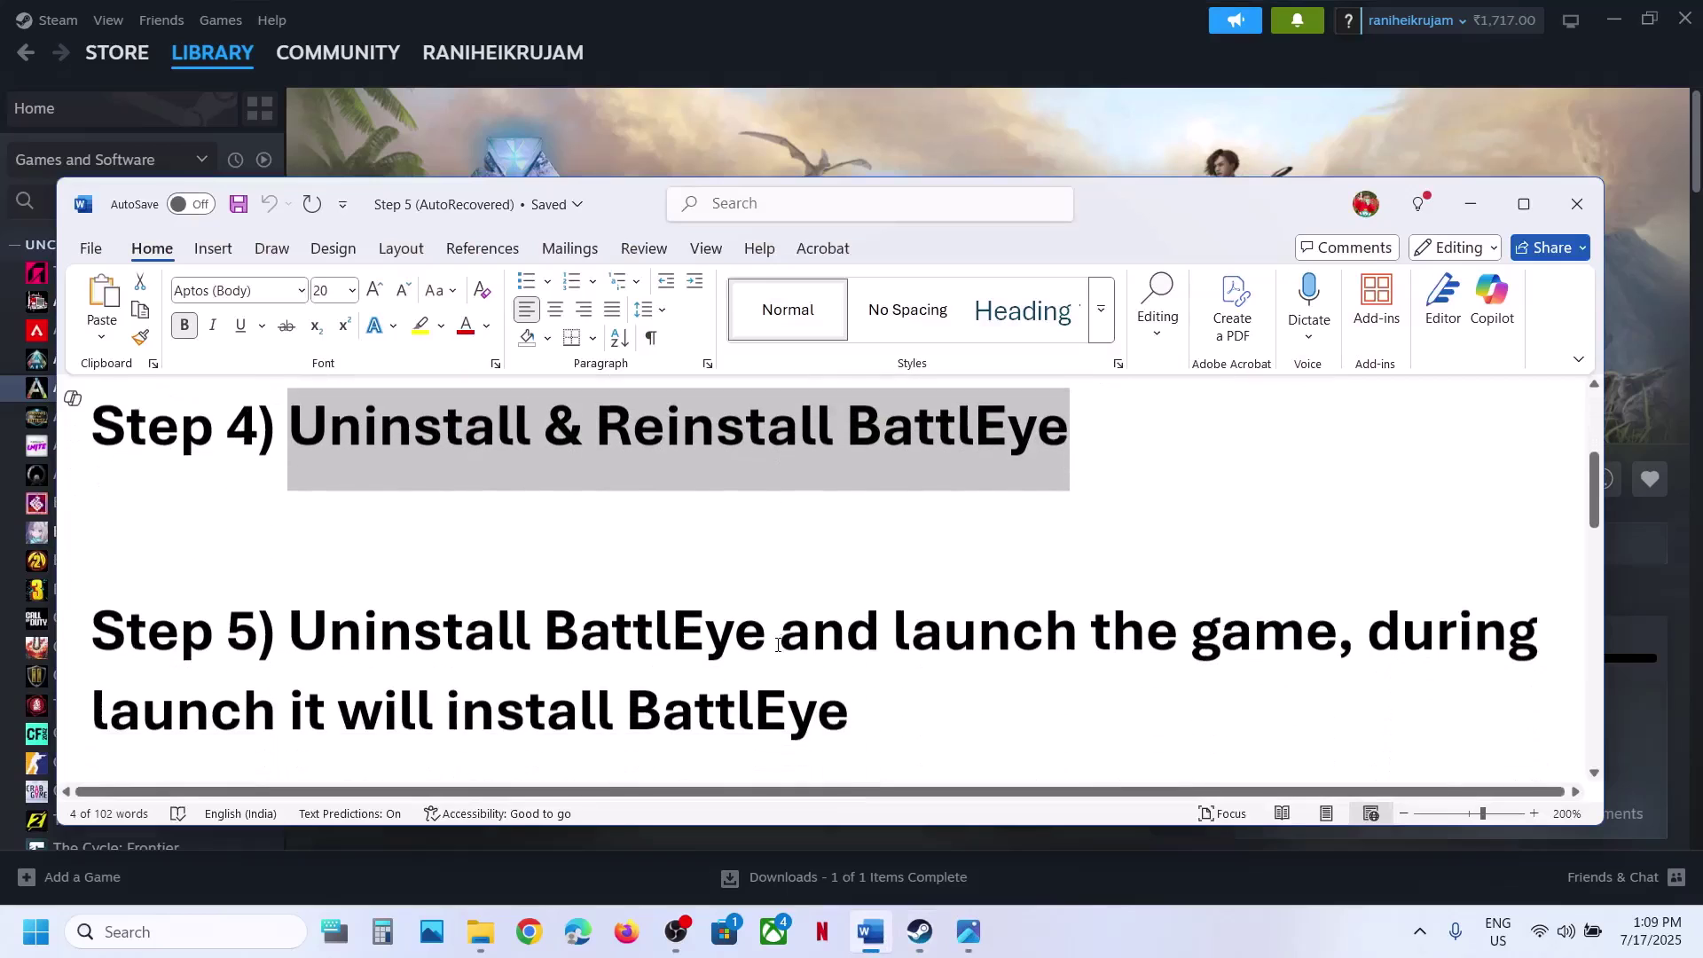
{"action": "scroll", "coordinate": [778, 645], "scroll_direction": "down", "scroll_amount": 1}
{"action": "left_click_drag", "start_coordinate": [889, 612], "coordinate": [1126, 638]}
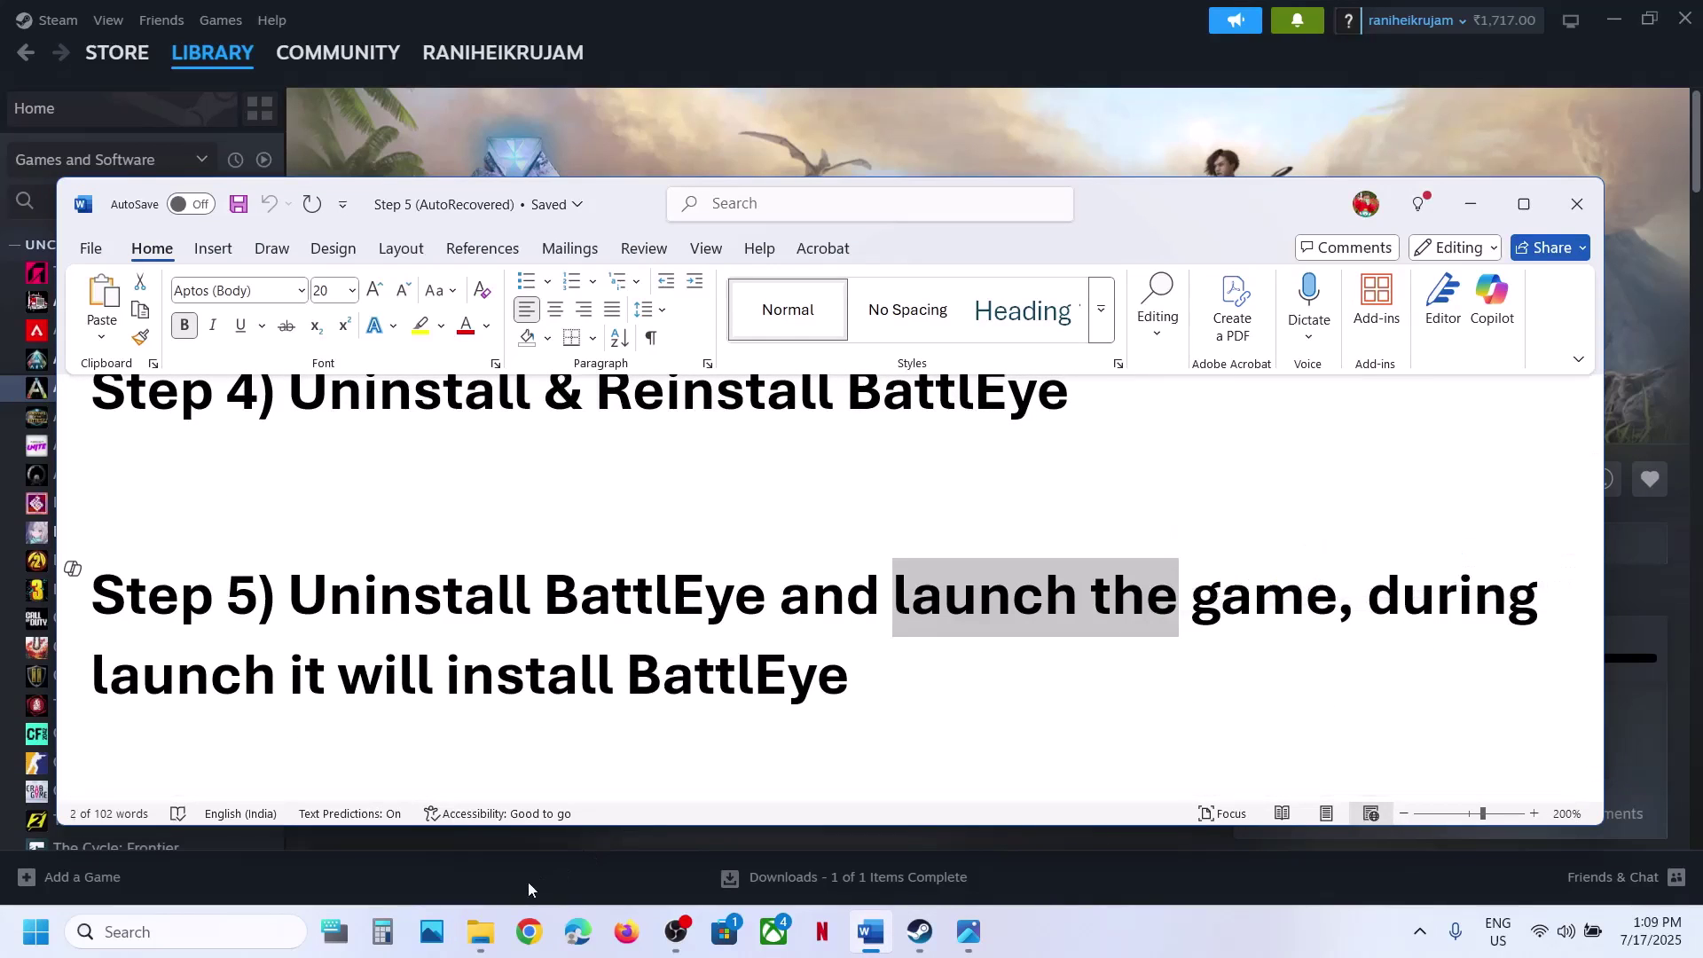
- Return to the BattlEye folder in File Explorer and run Uninstall_BattlEye as administrator again, approving the permission request
{"action": "left_click", "coordinate": [487, 933]}
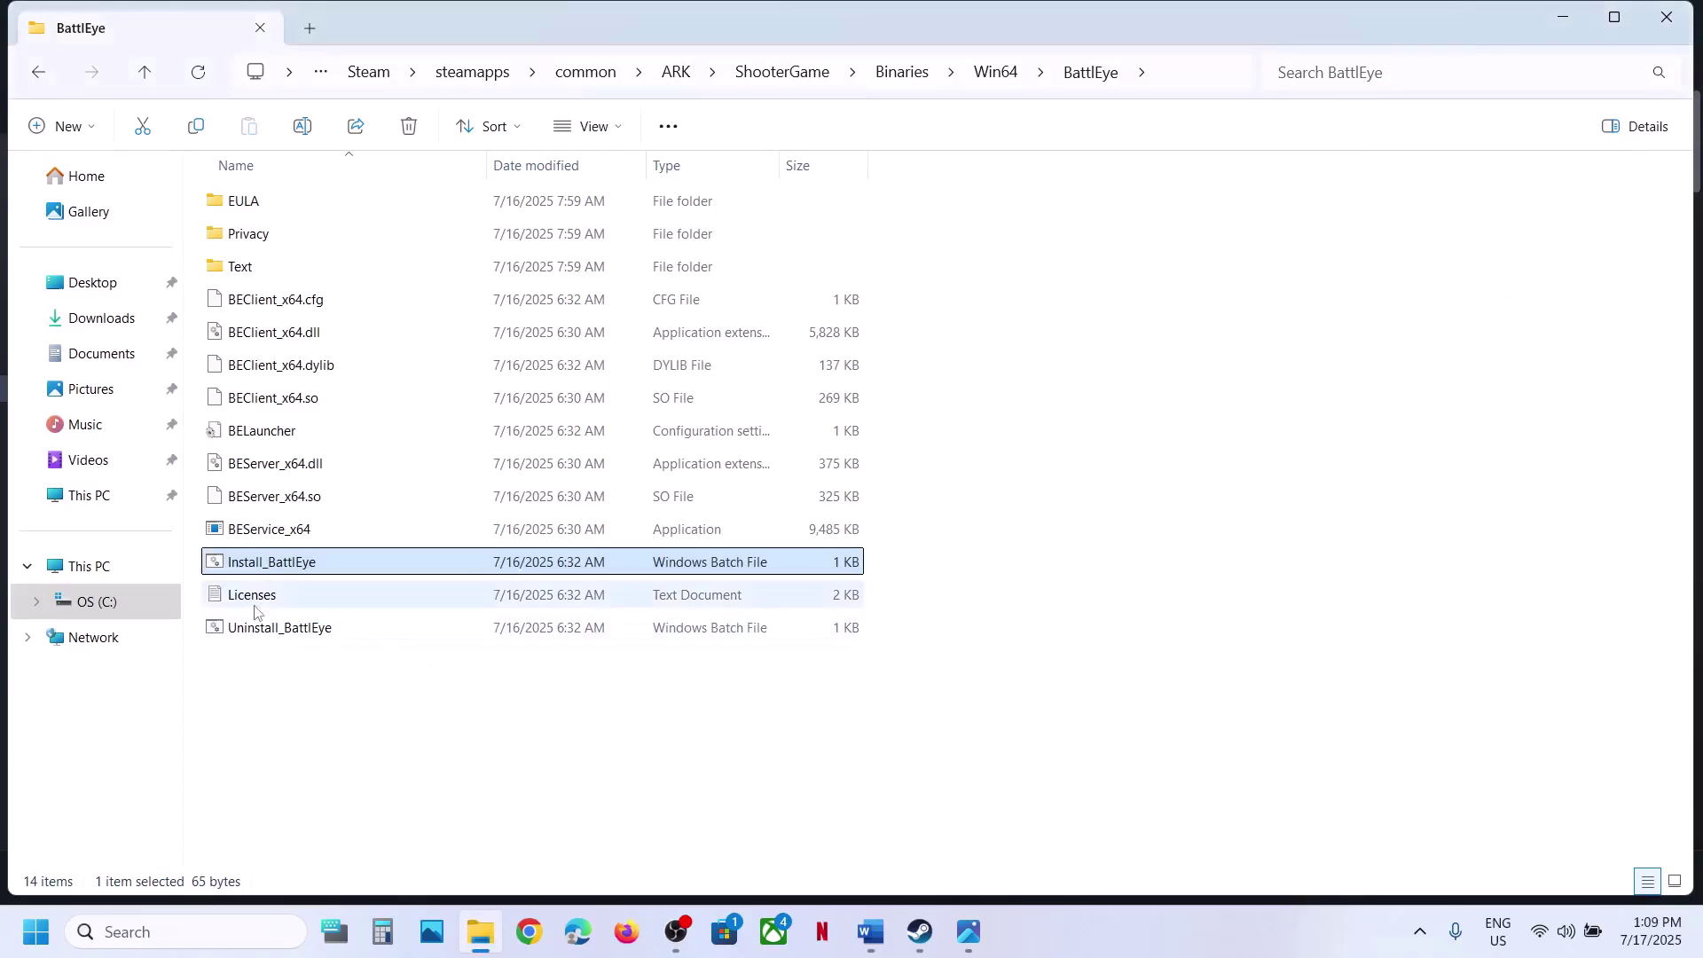
{"action": "right_click", "coordinate": [249, 630]}
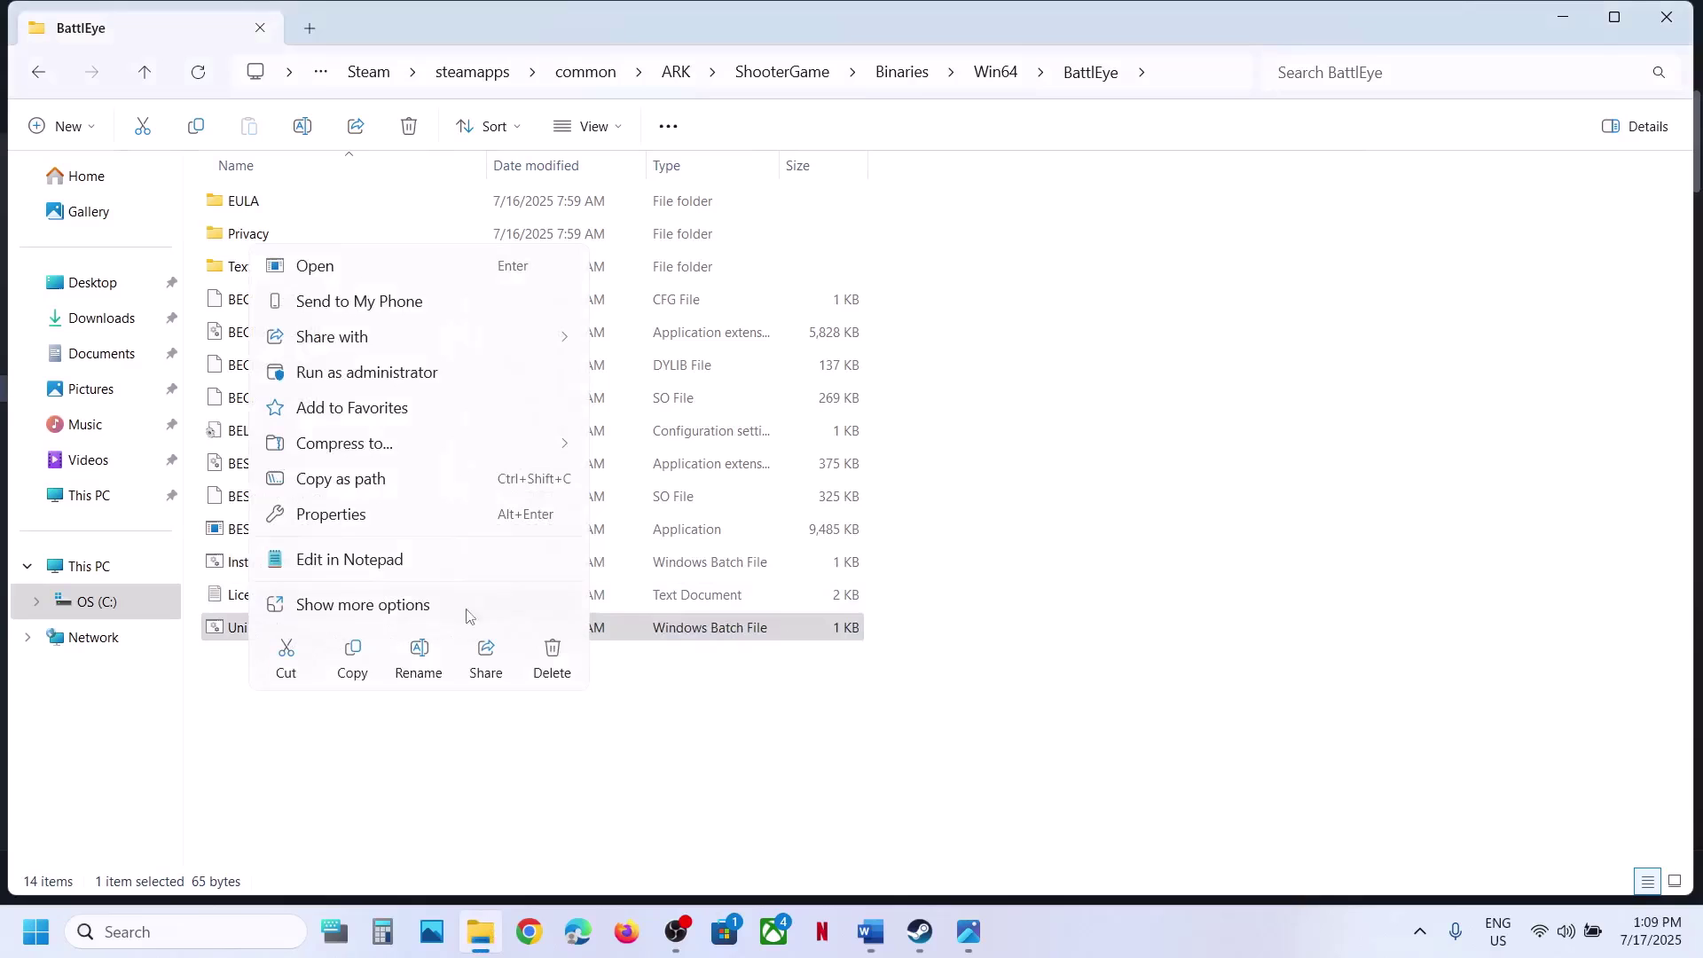
{"action": "left_click", "coordinate": [373, 373]}
{"action": "left_click", "coordinate": [738, 684]}
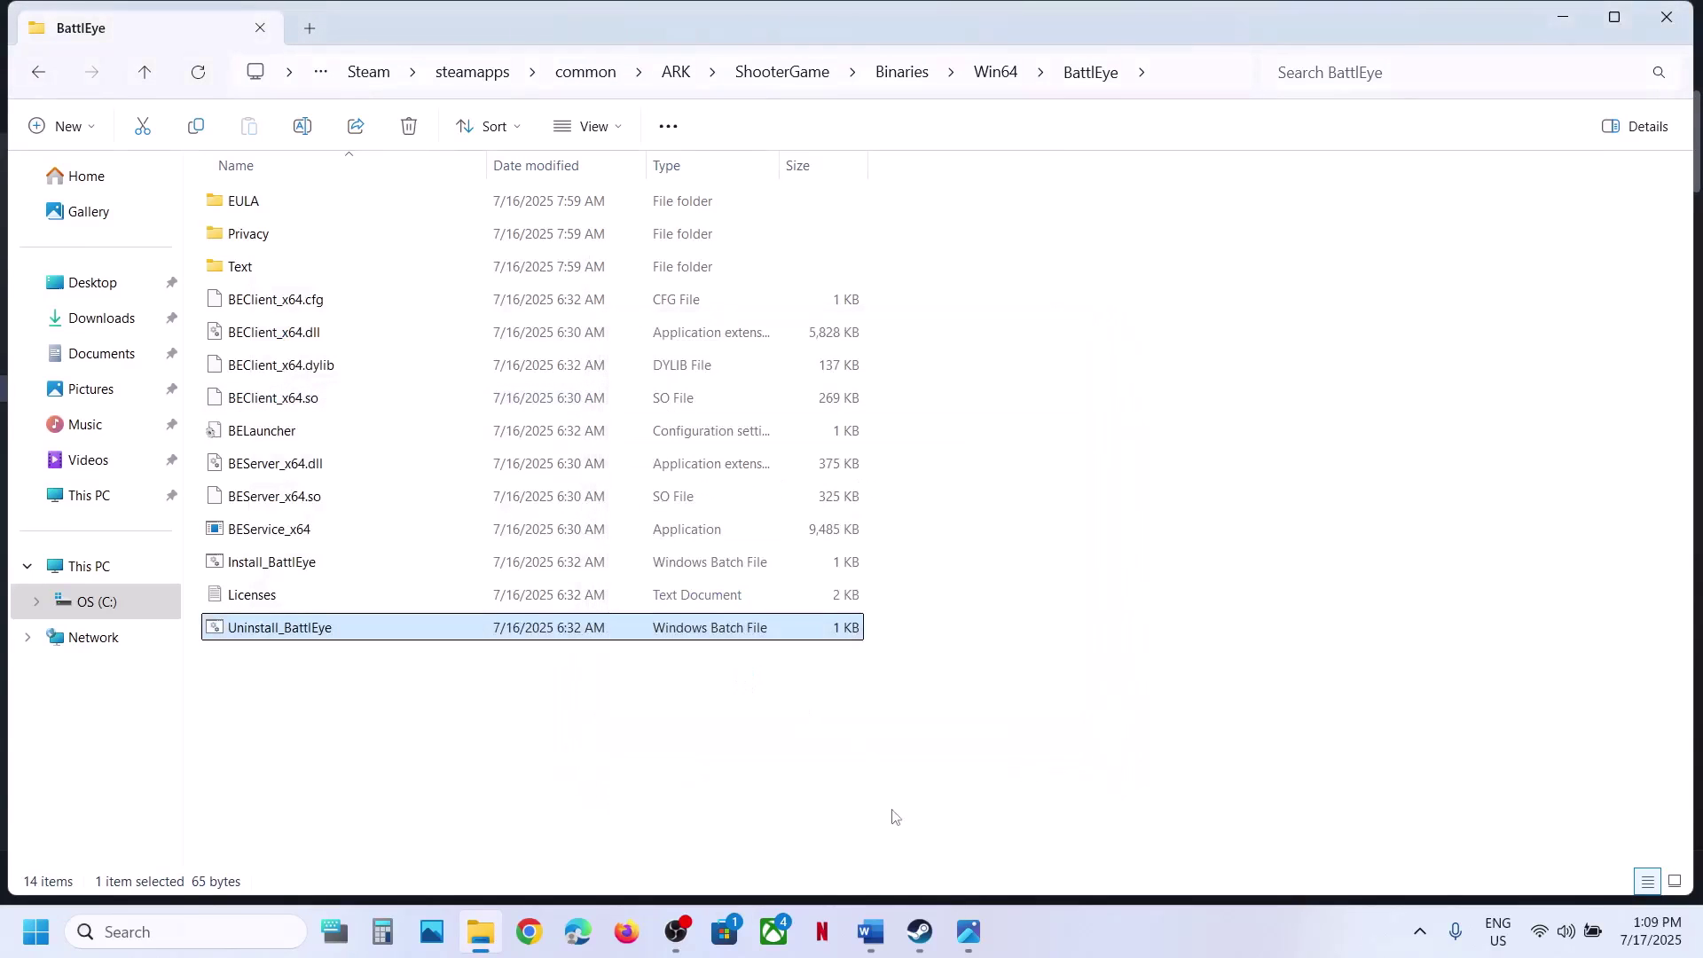
- Switch to Steam and launch the game with the "Play ARK: Survival Evolved" option
{"action": "left_click", "coordinate": [920, 931]}
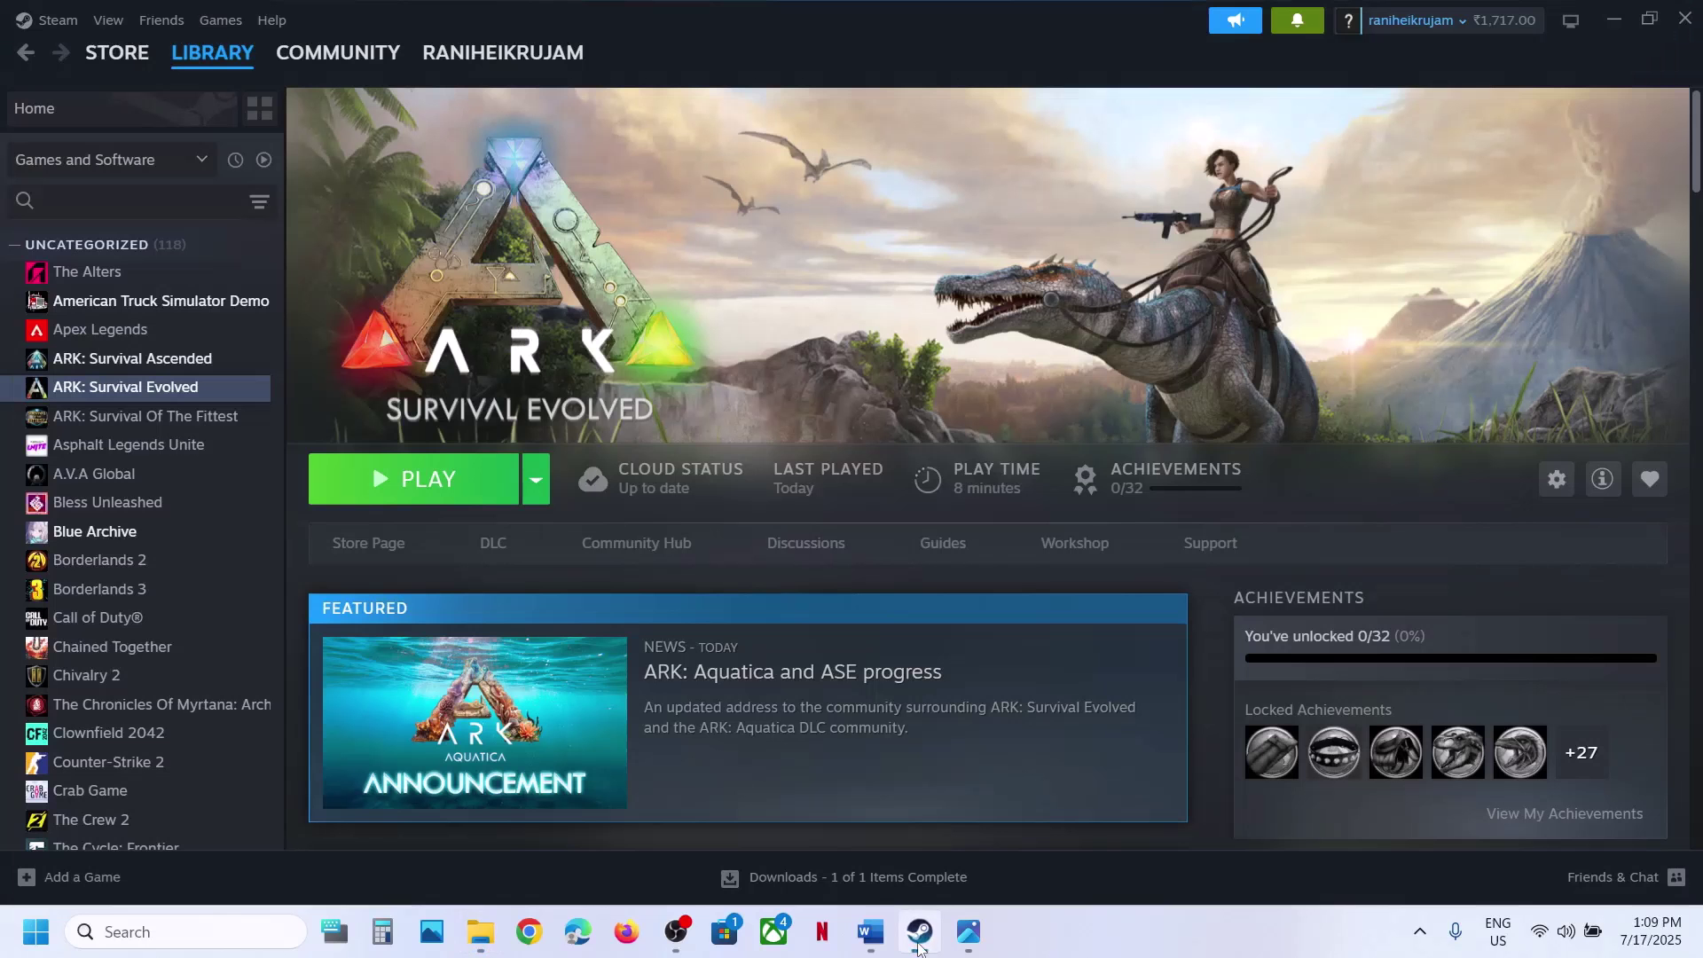
{"action": "left_click", "coordinate": [408, 490]}
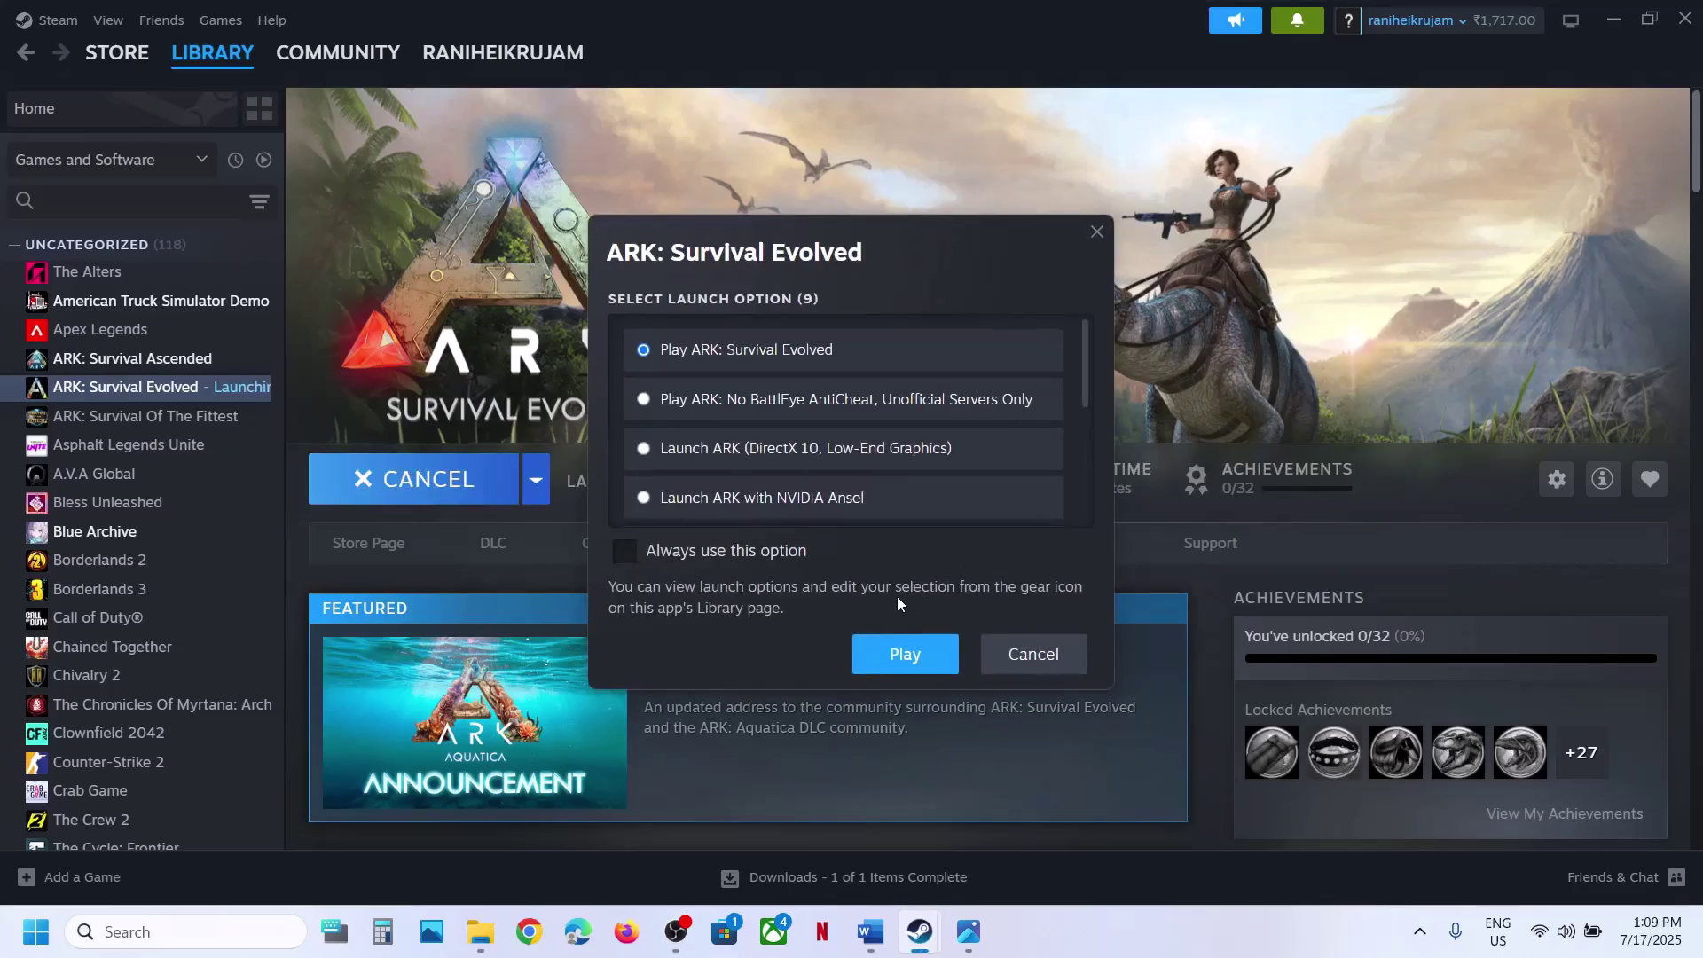
{"action": "left_click", "coordinate": [904, 656]}
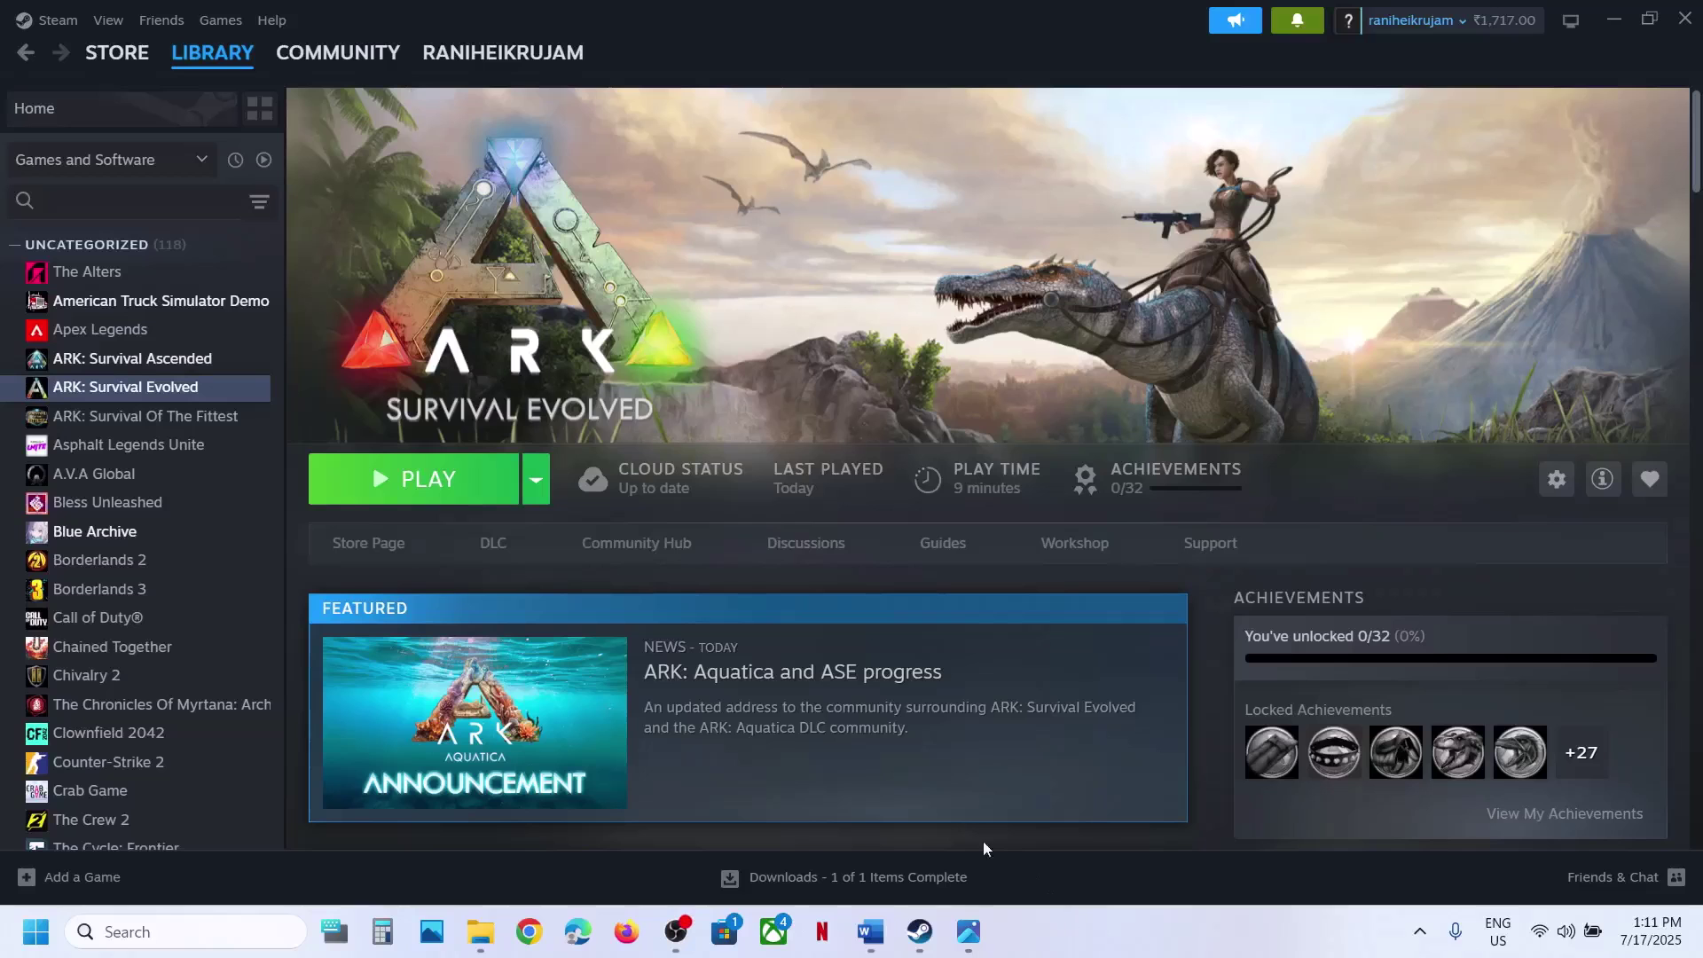
- Read the Step 6 instruction in the Word notes about allowing the game exe files through controlled folder access and firewall
{"action": "left_click", "coordinate": [870, 931]}
{"action": "scroll", "coordinate": [781, 678], "scroll_direction": "down", "scroll_amount": 3}
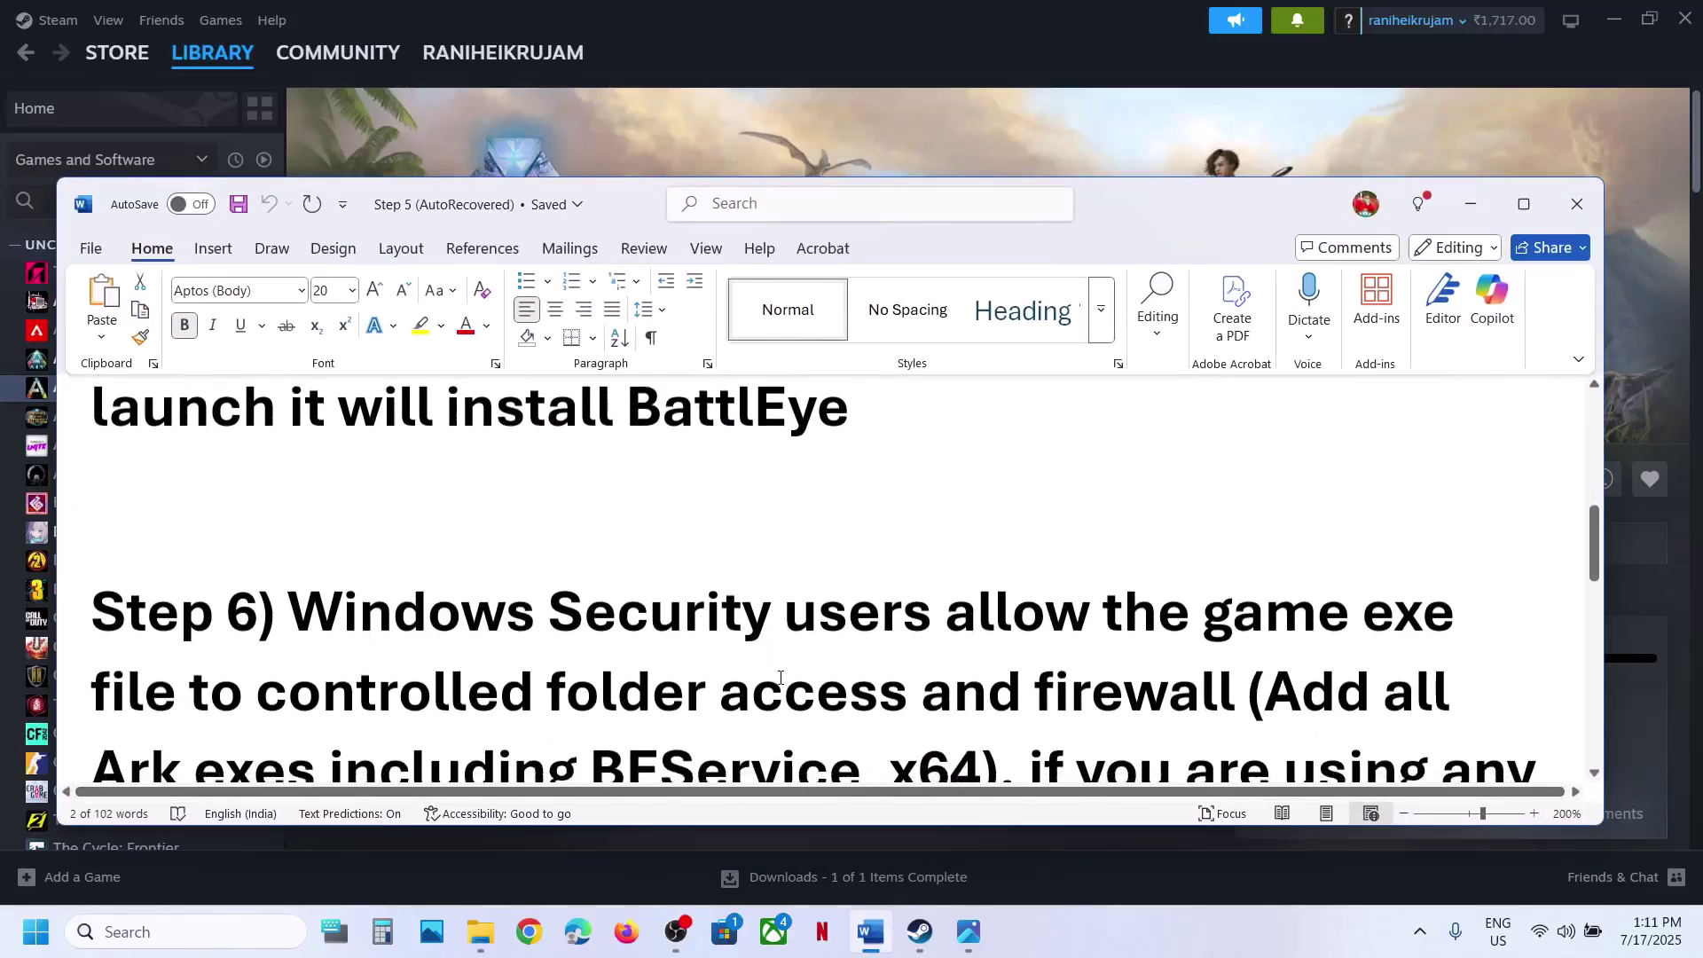
{"action": "scroll", "coordinate": [780, 678], "scroll_direction": "down", "scroll_amount": 1}
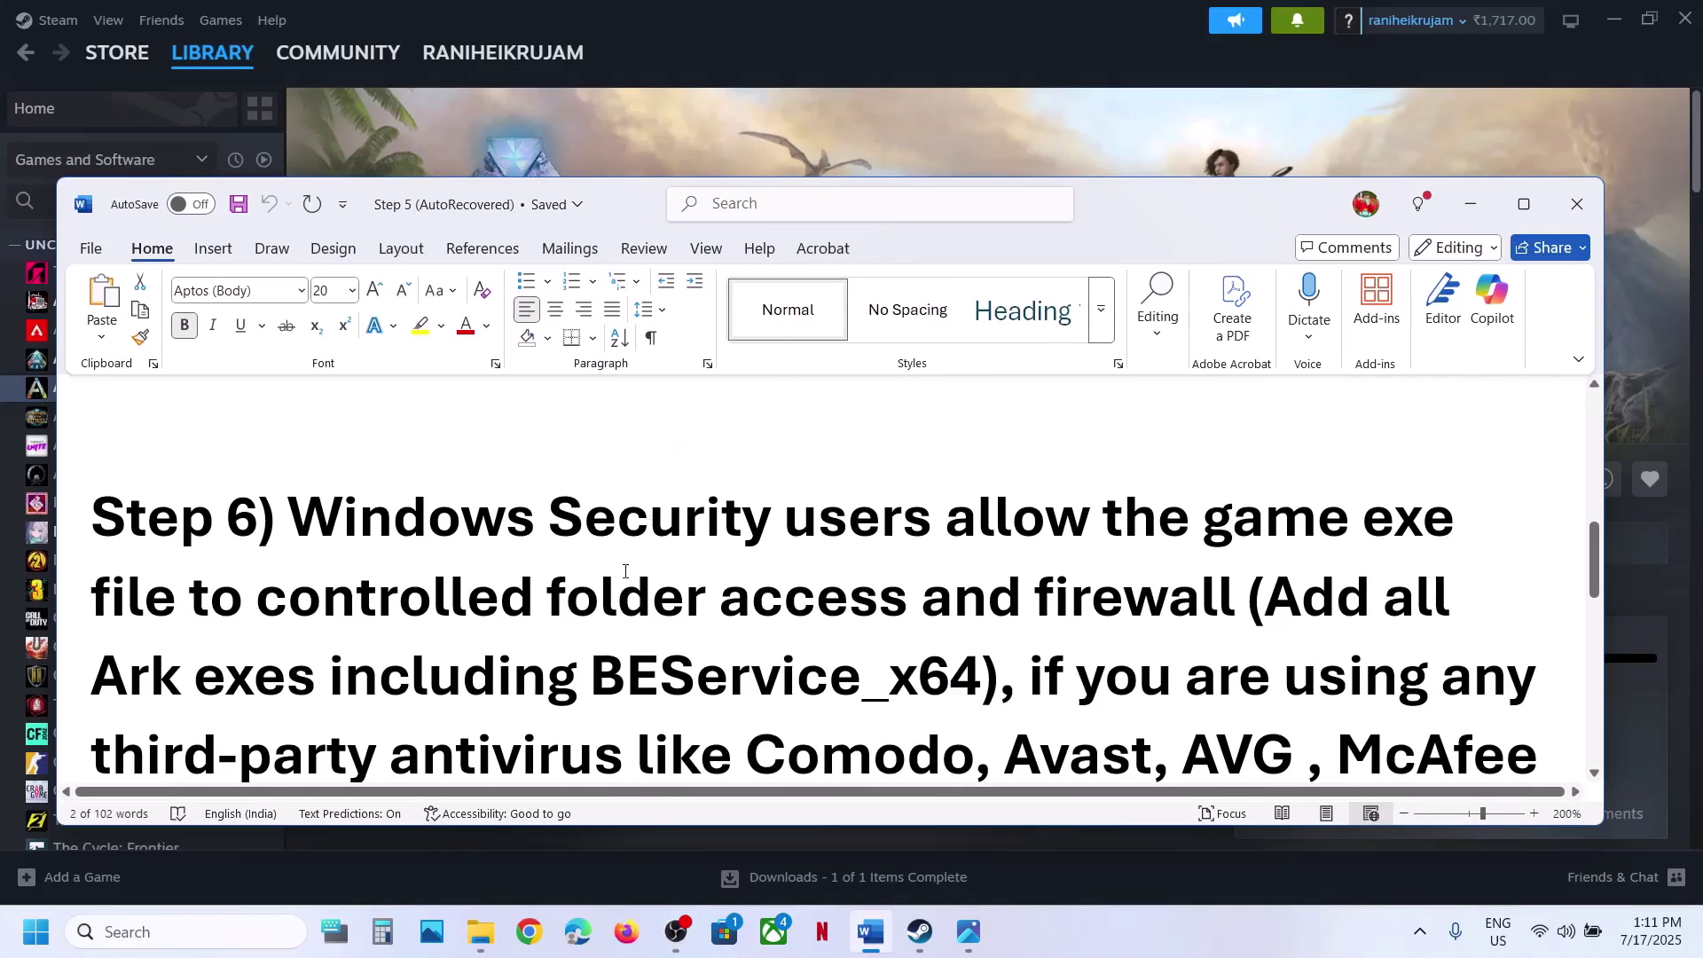
{"action": "left_click", "coordinate": [867, 129]}
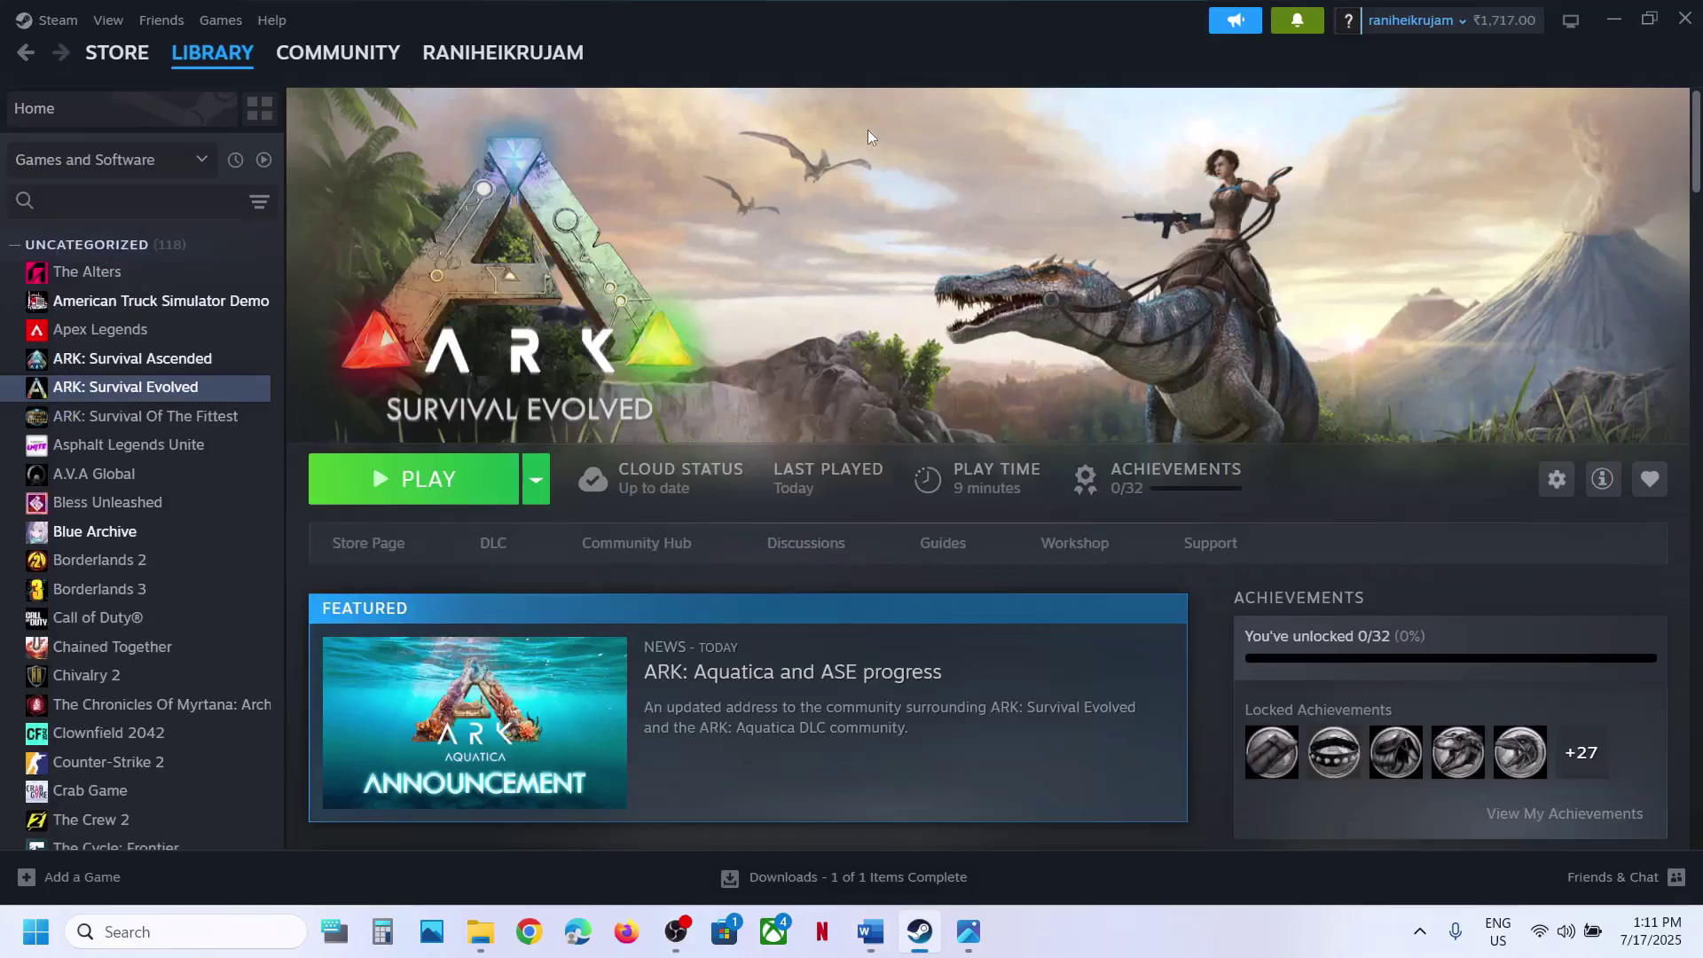
- Open Windows Settings and go to the Windows Security page under Privacy & security
{"action": "key", "text": "super+i"}
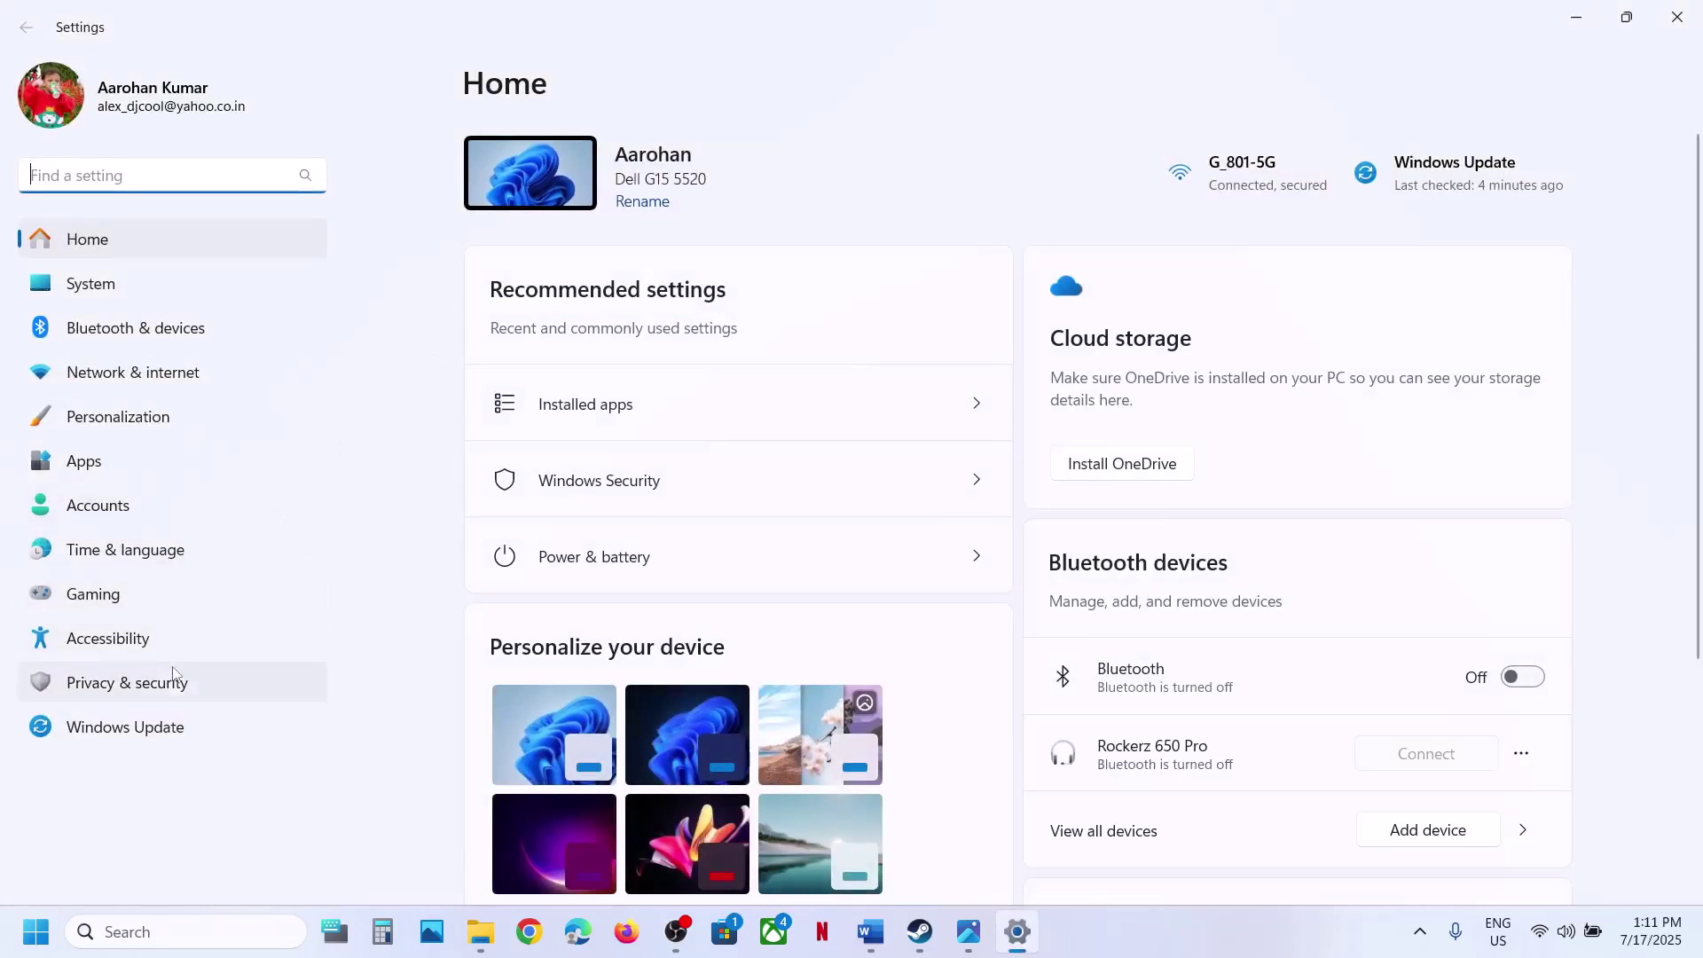
{"action": "left_click", "coordinate": [168, 680]}
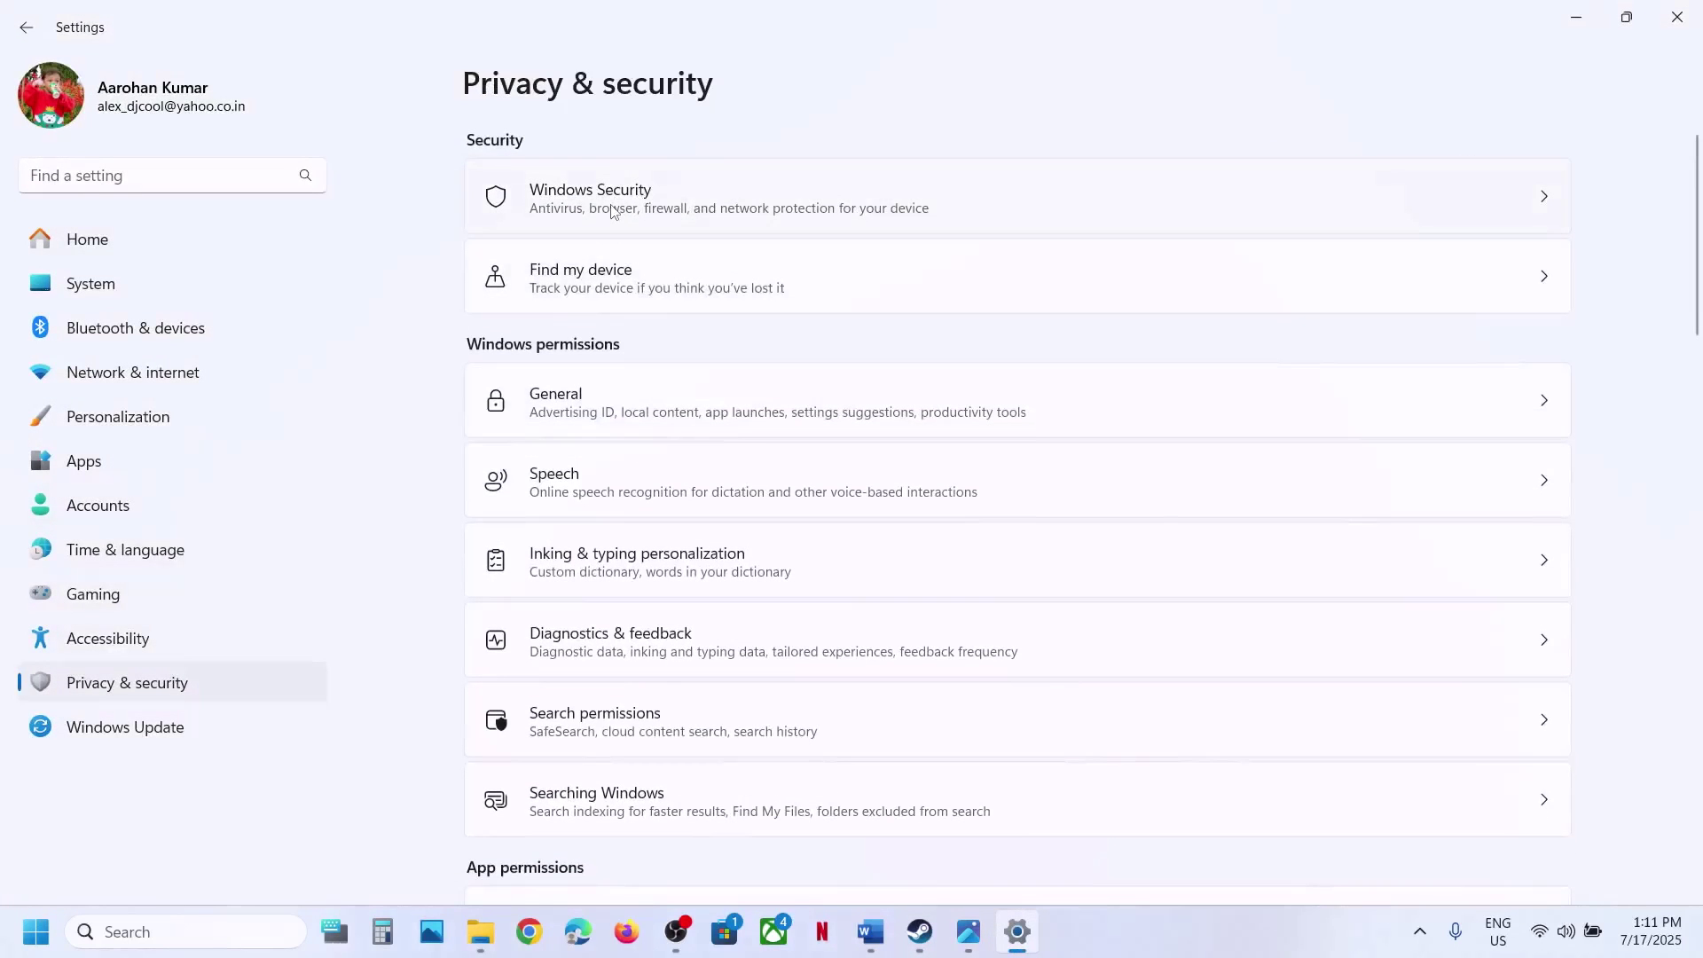
{"action": "left_click", "coordinate": [683, 207]}
{"action": "scroll", "coordinate": [632, 515], "scroll_direction": "down", "scroll_amount": 1}
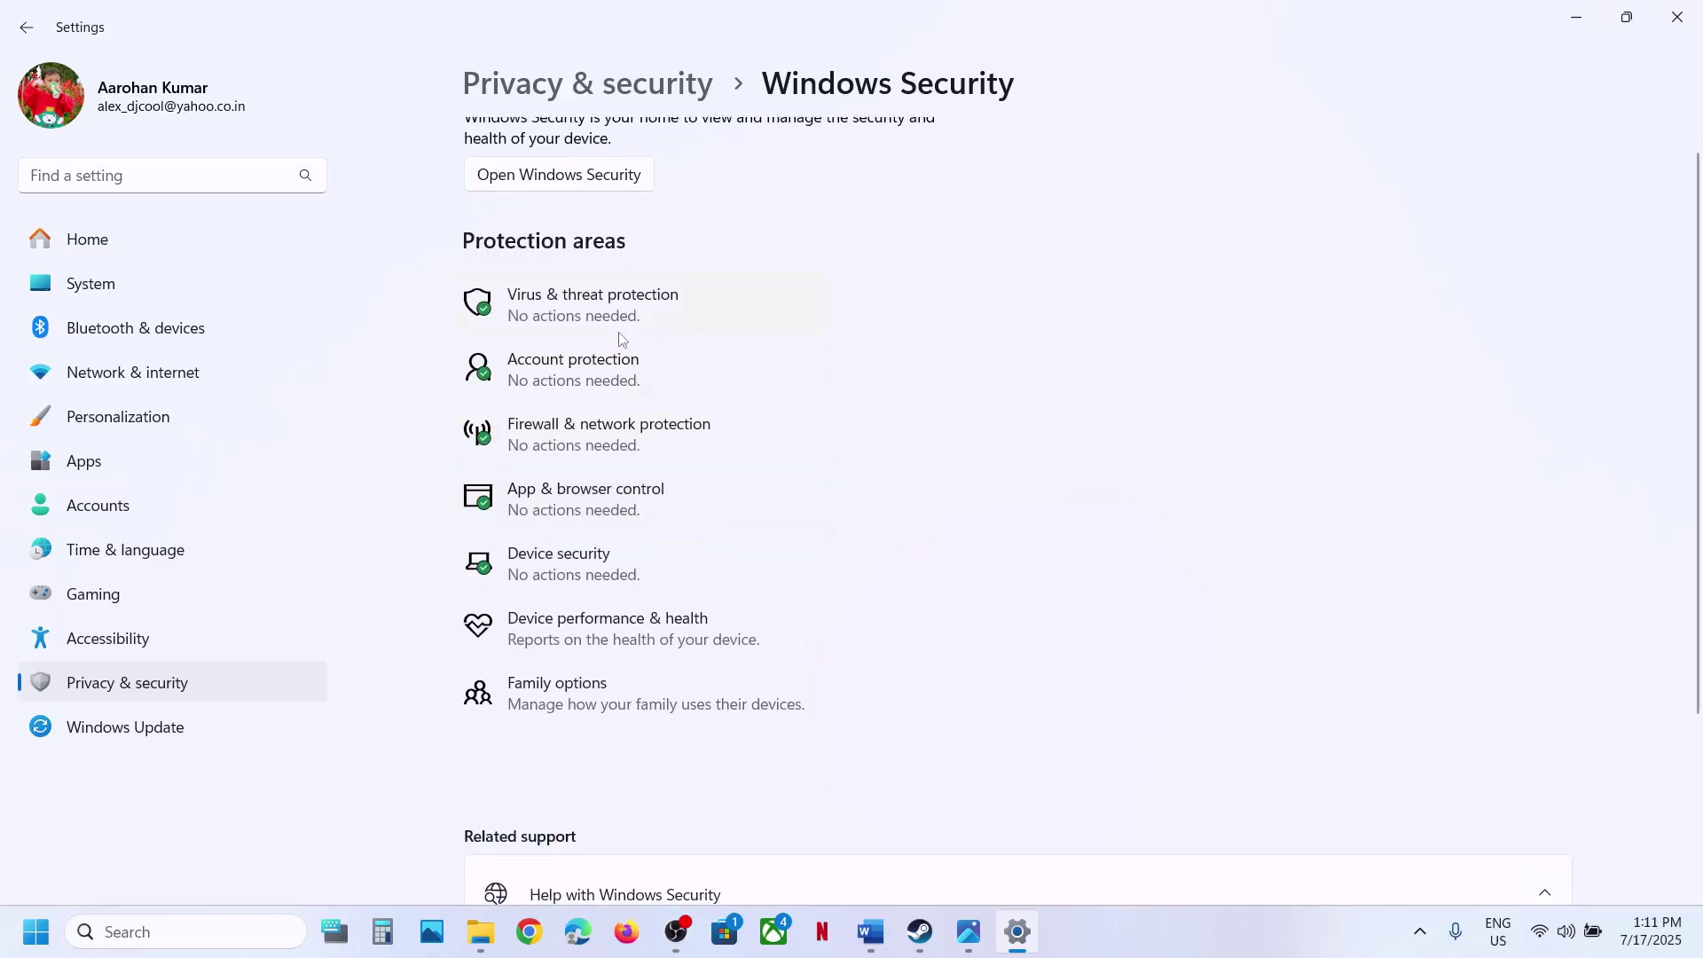
- Open the Controlled folder access allowed-apps page through the ransomware protection settings, approving the permission request
{"action": "left_click", "coordinate": [600, 325]}
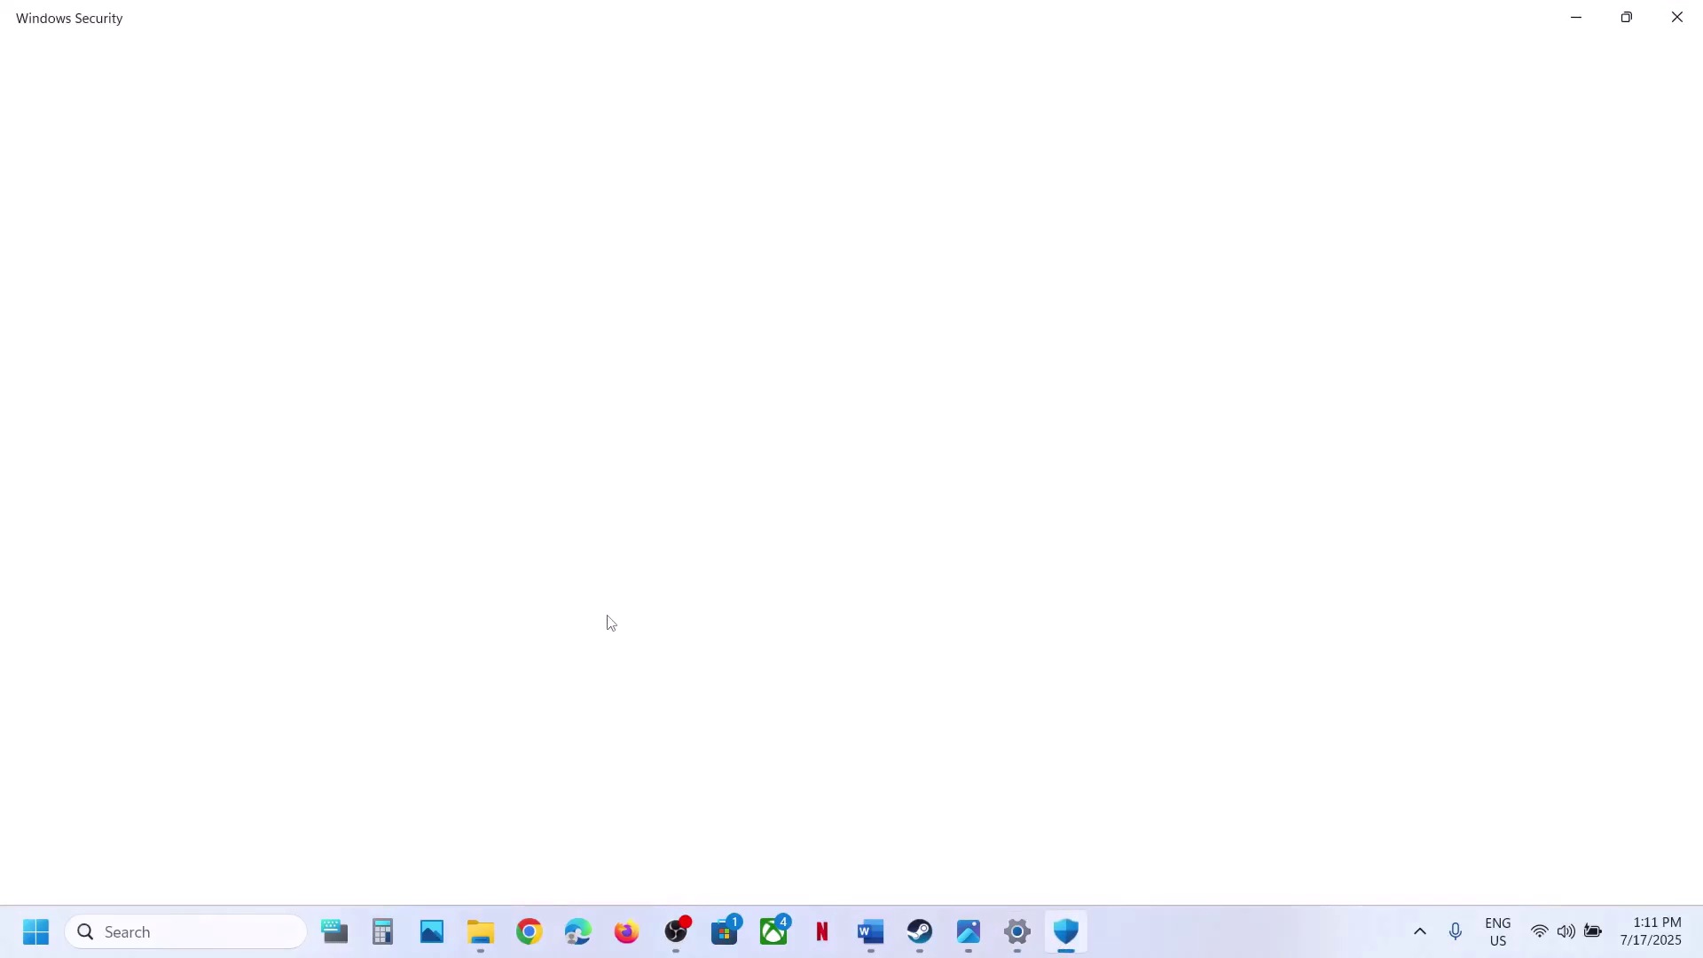
{"action": "scroll", "coordinate": [570, 813], "scroll_direction": "down", "scroll_amount": 3}
{"action": "left_click", "coordinate": [508, 829]}
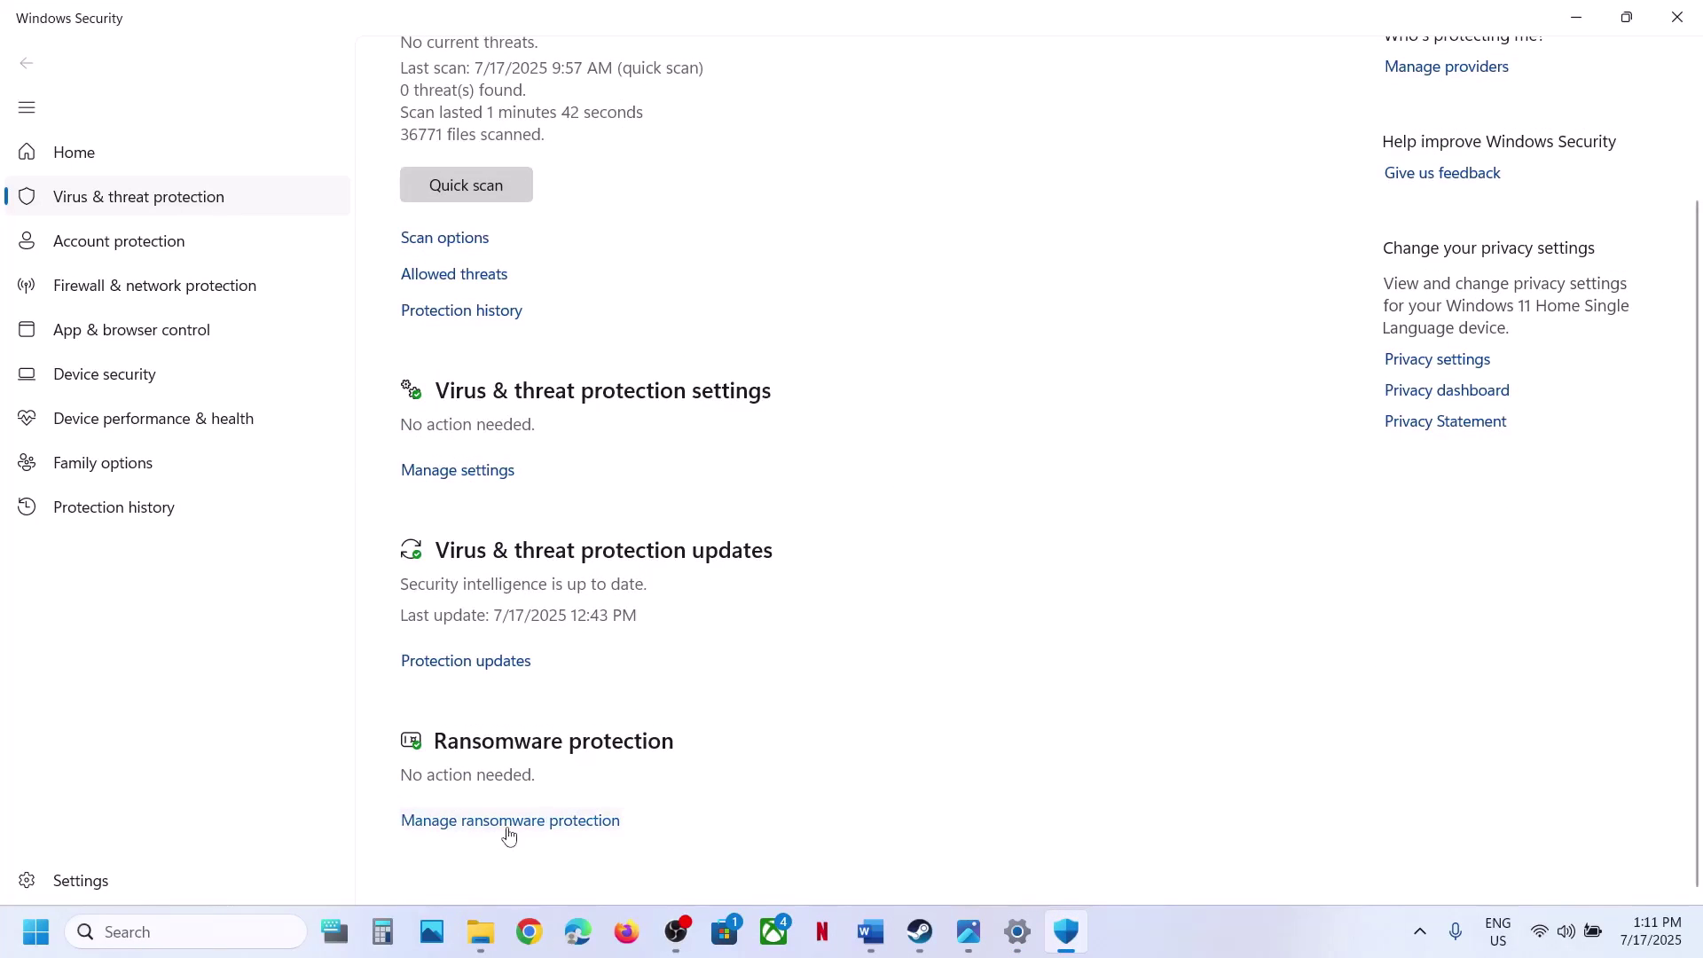
{"action": "left_click", "coordinate": [544, 477]}
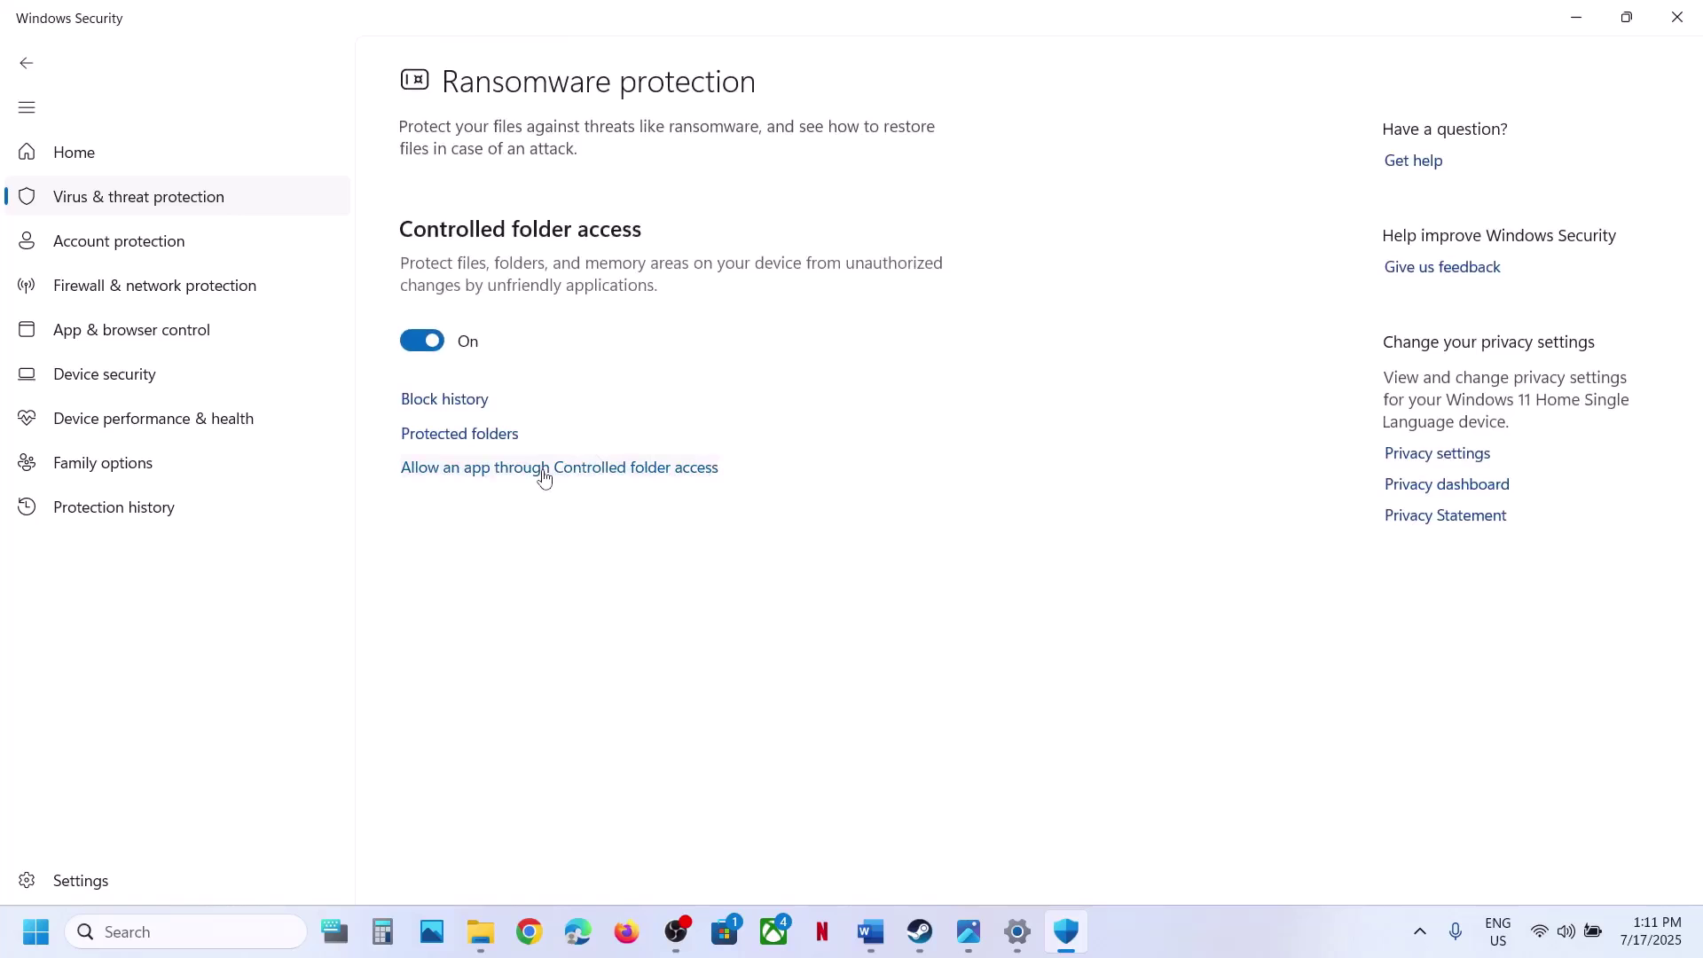
{"action": "left_click", "coordinate": [728, 654]}
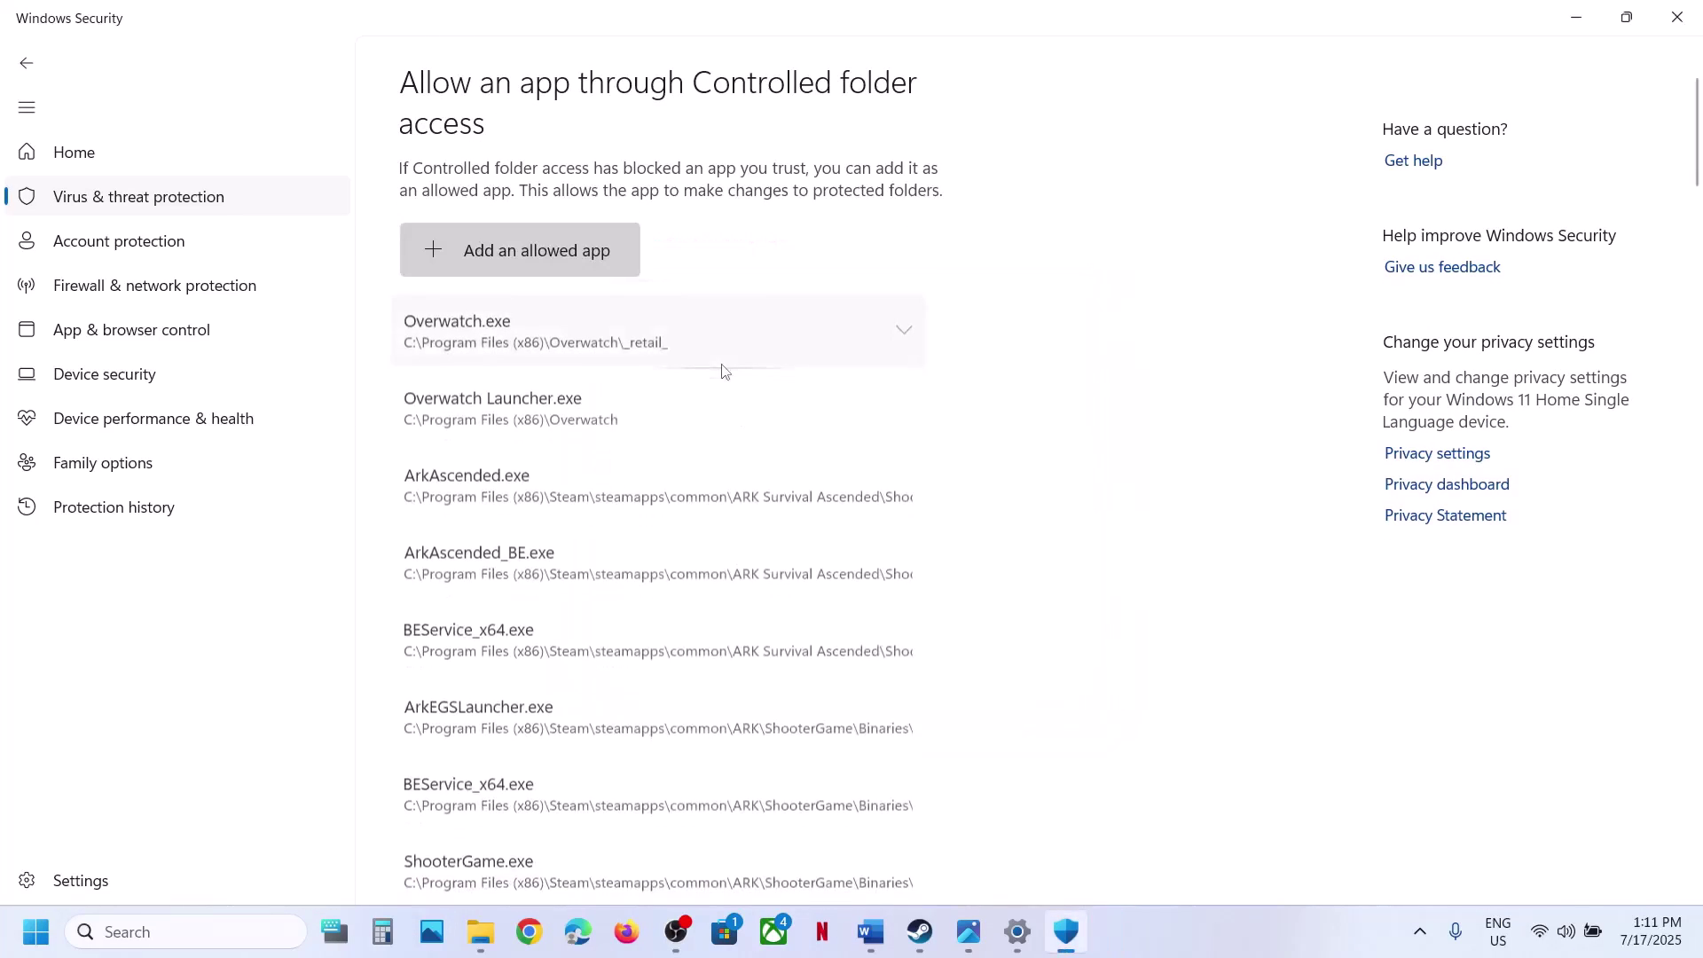
- Allow ArkEGSLauncher from the ARK\ShooterGame\Binaries\Win64 folder through Controlled folder access
{"action": "left_click", "coordinate": [529, 264]}
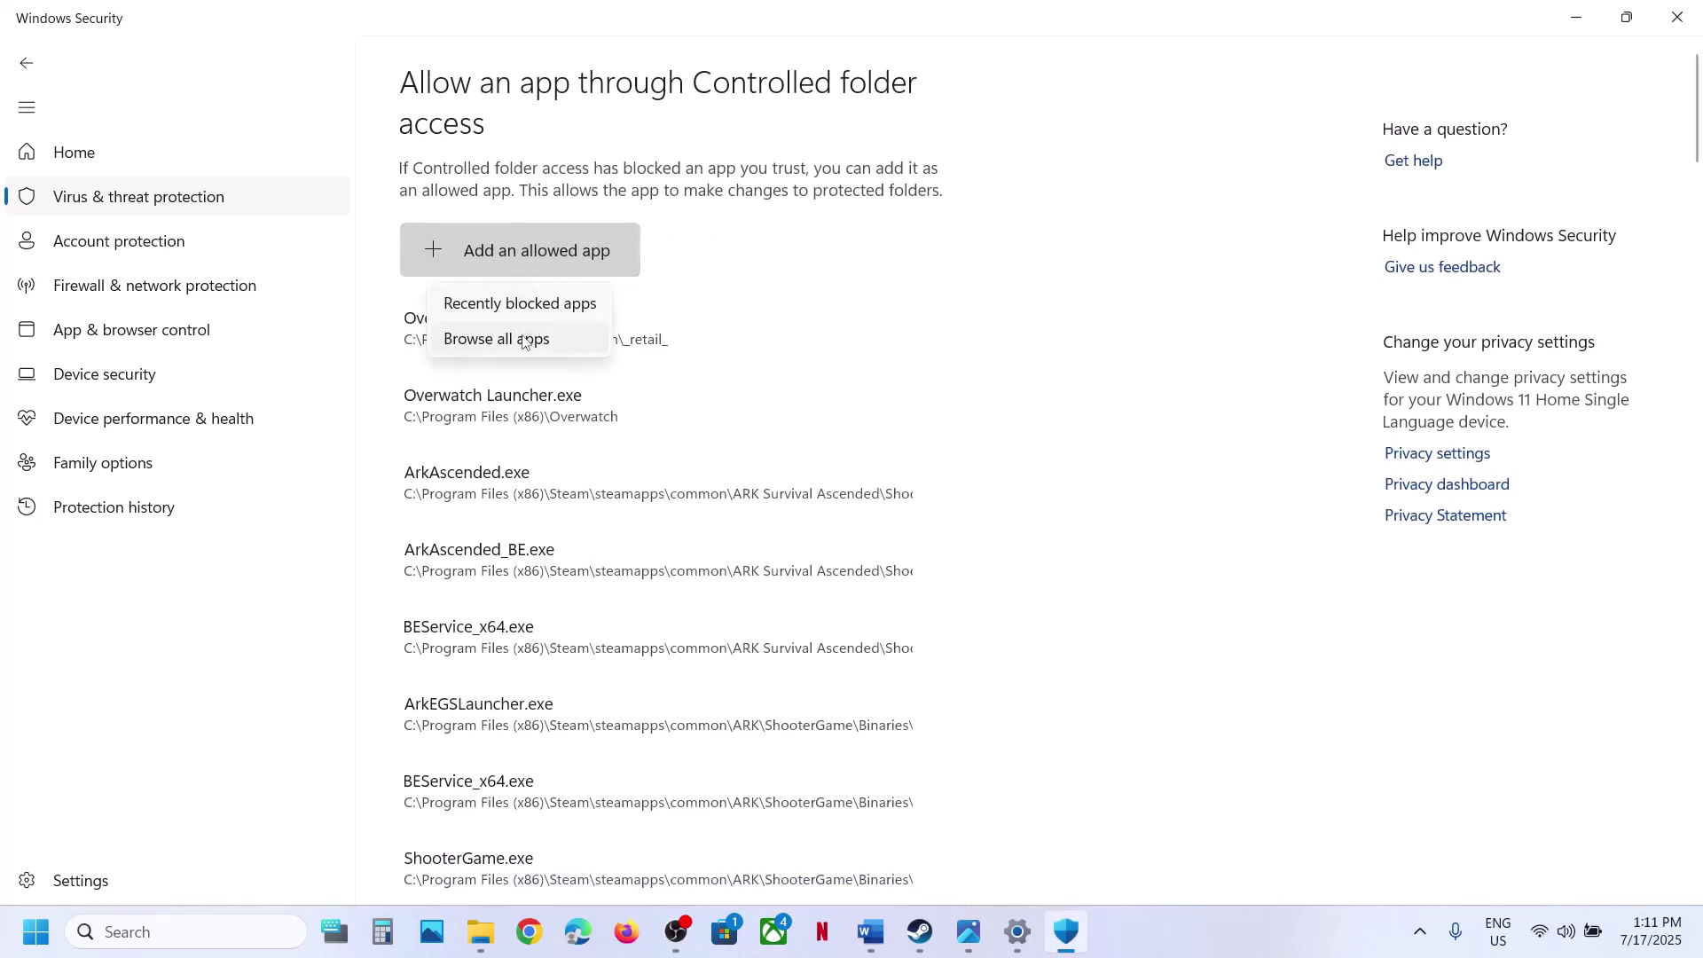
{"action": "left_click", "coordinate": [484, 338]}
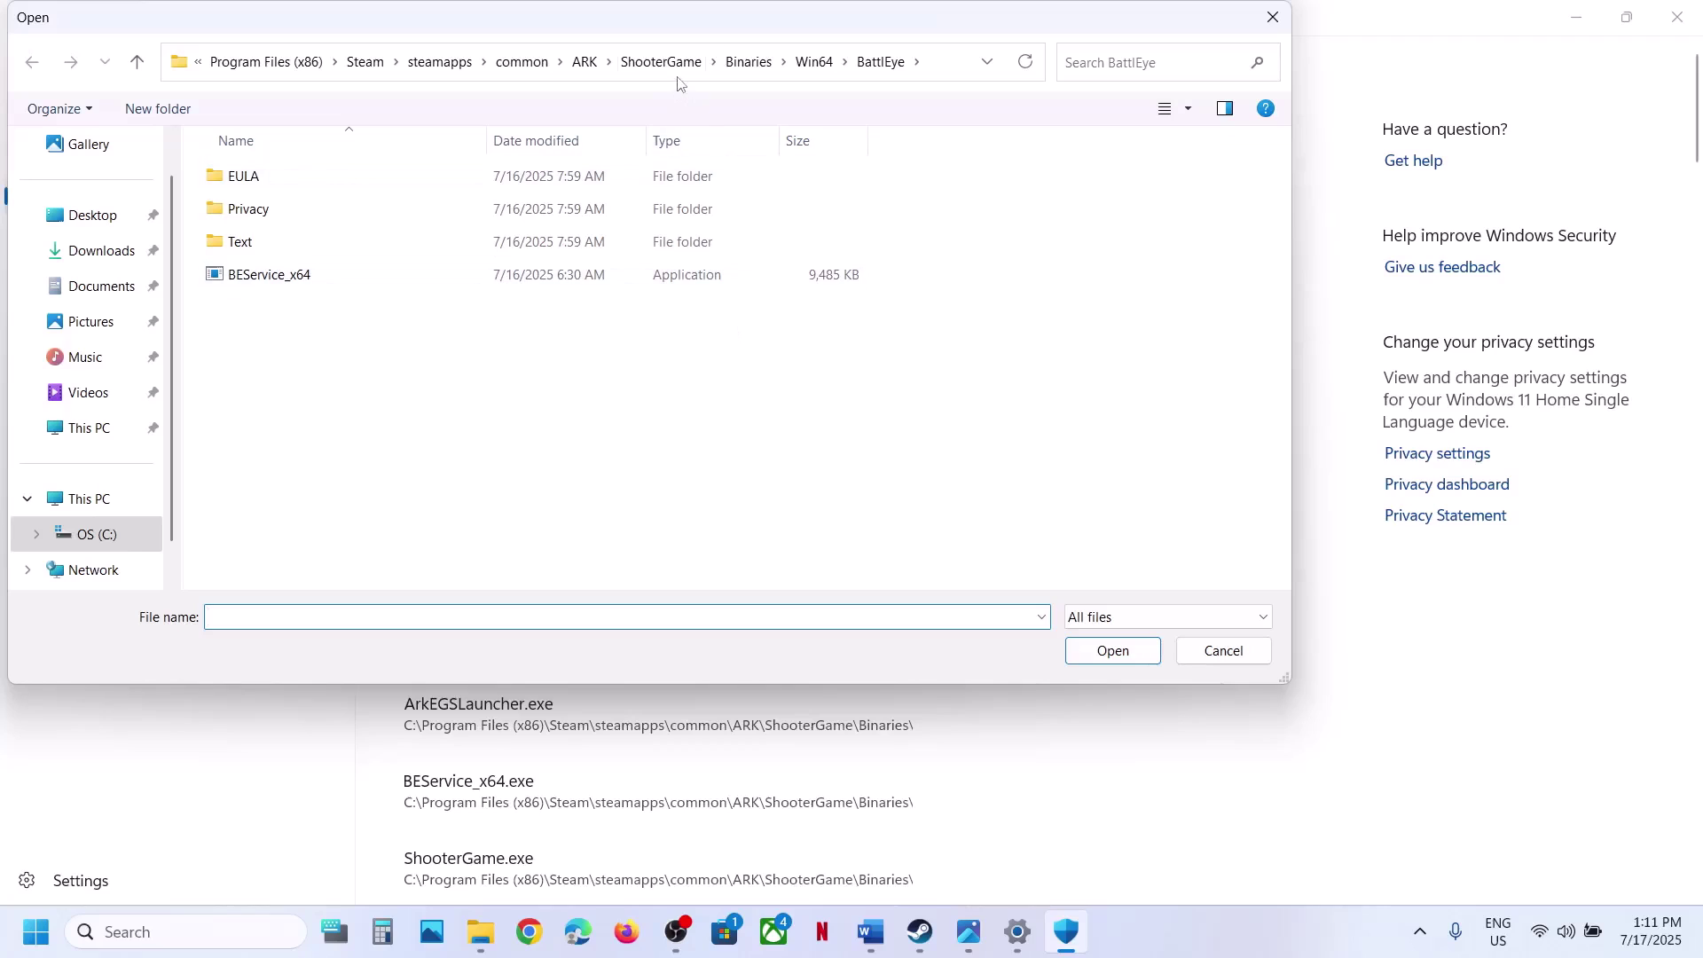
{"action": "left_click", "coordinate": [584, 62]}
{"action": "left_click", "coordinate": [805, 61]}
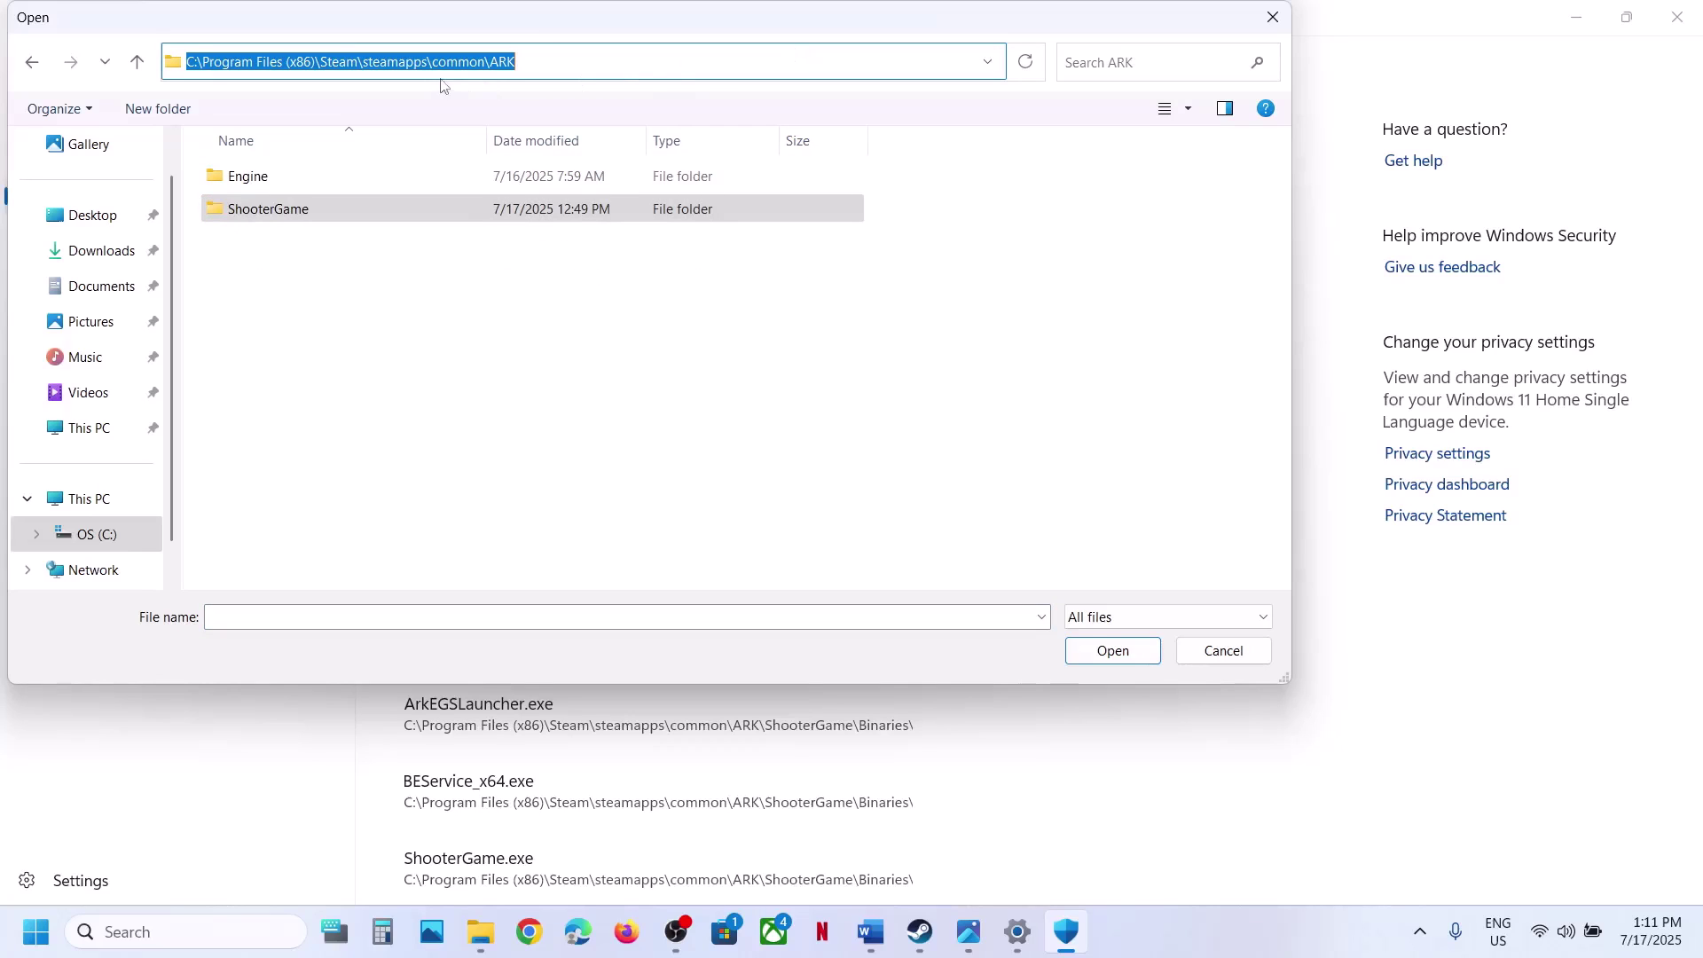
{"action": "double_click", "coordinate": [286, 212]}
{"action": "double_click", "coordinate": [283, 179]}
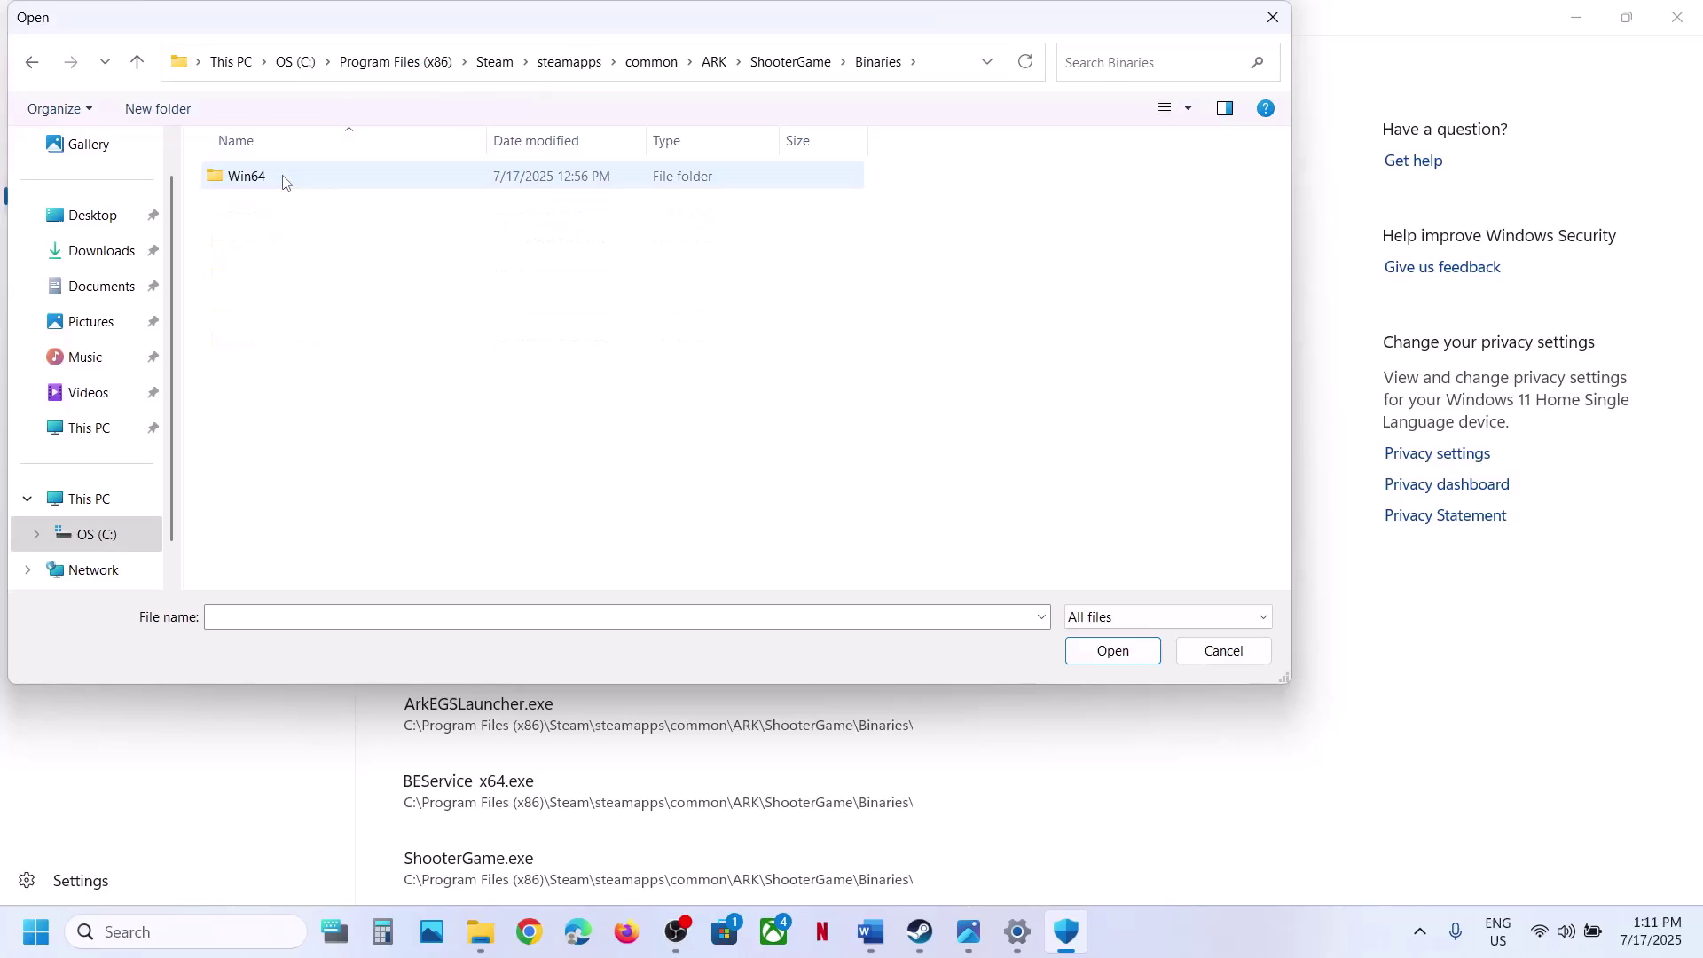
{"action": "double_click", "coordinate": [283, 178]}
{"action": "left_click", "coordinate": [266, 210]}
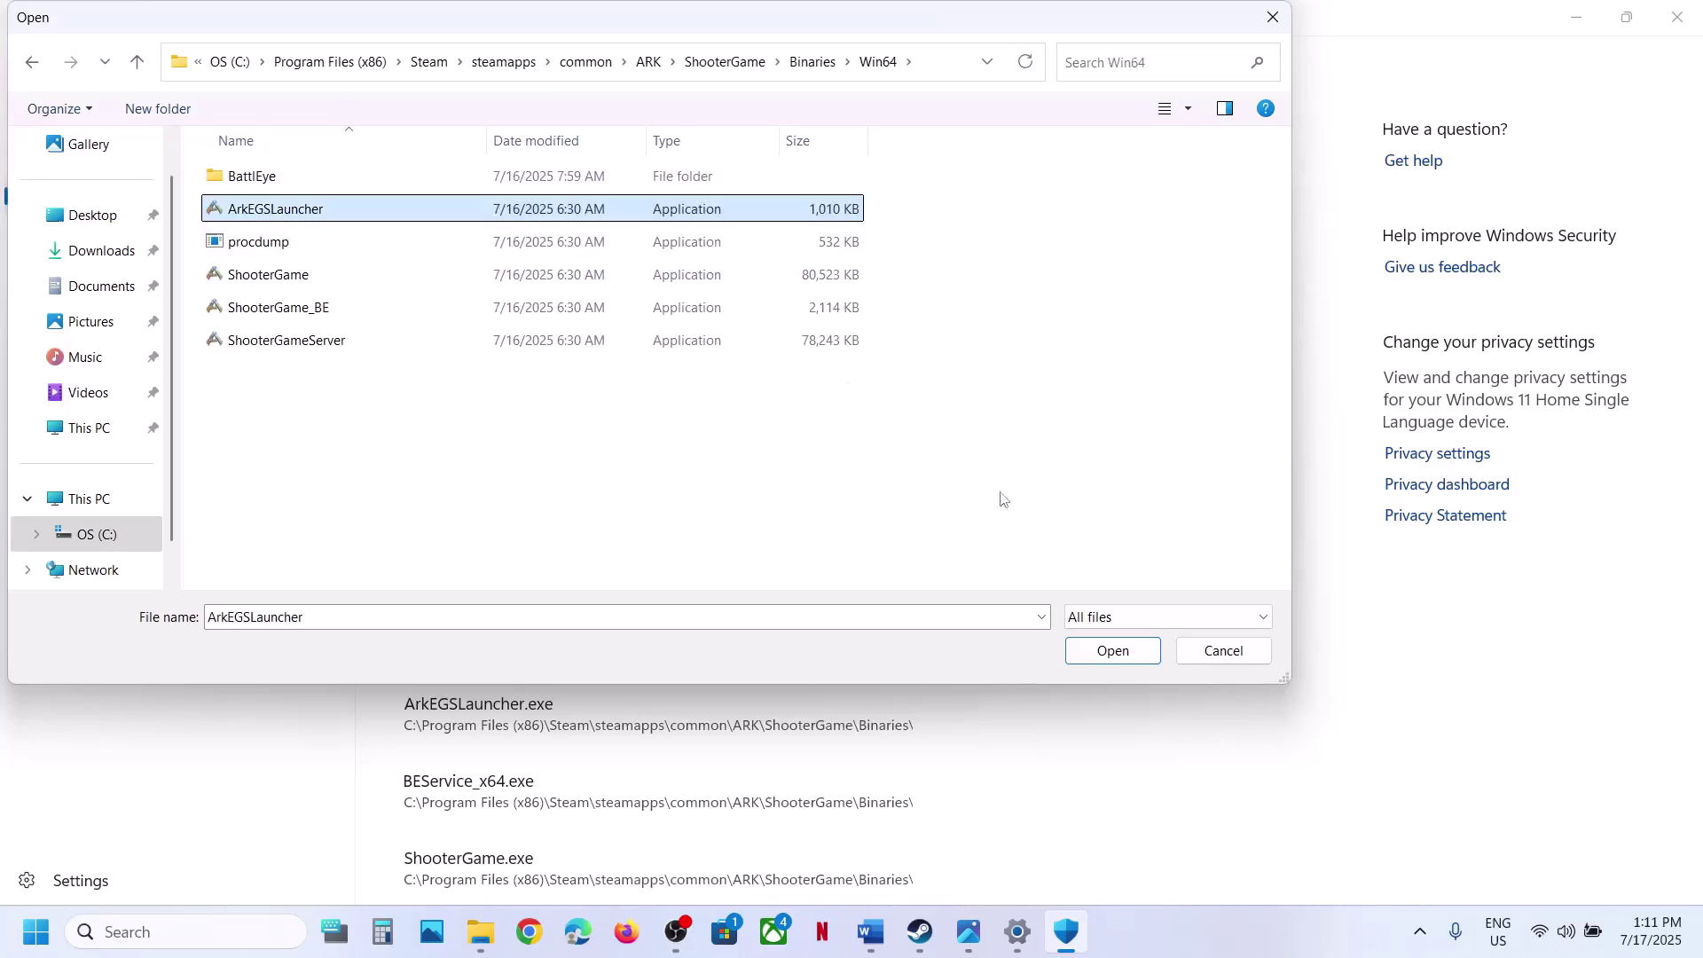
{"action": "left_click", "coordinate": [1112, 651]}
- Add the ShooterGame application from the Win64 folder to the apps allowed through Controlled folder access
{"action": "left_click", "coordinate": [545, 264]}
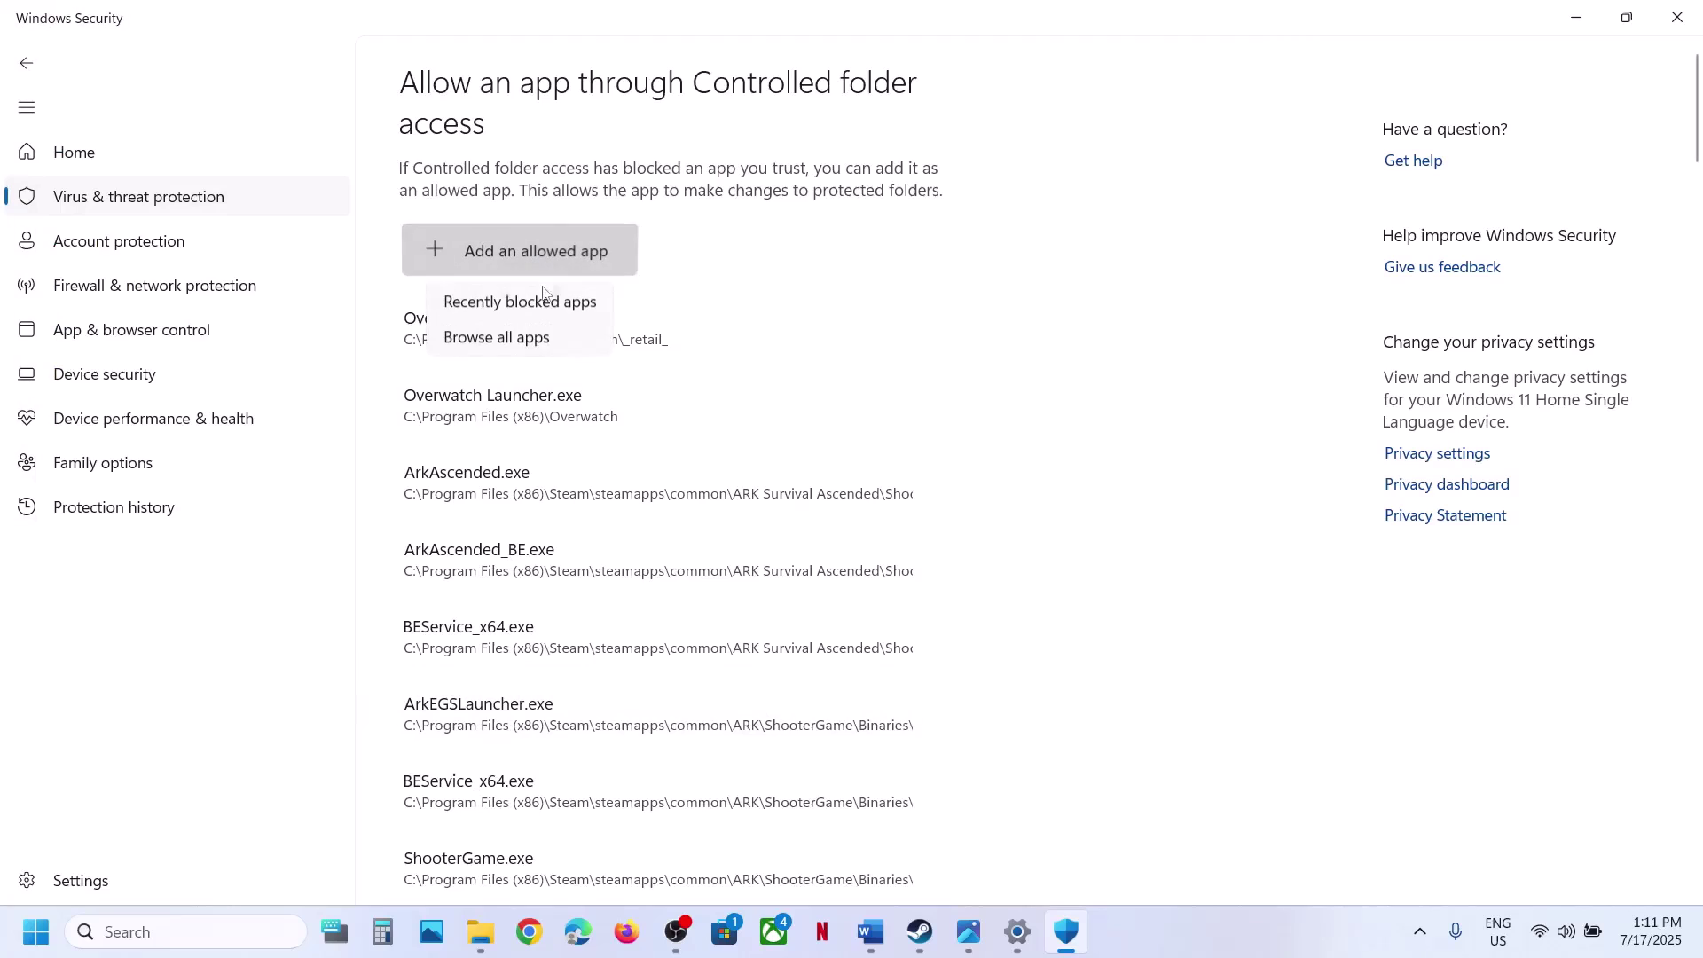
{"action": "left_click", "coordinate": [479, 337]}
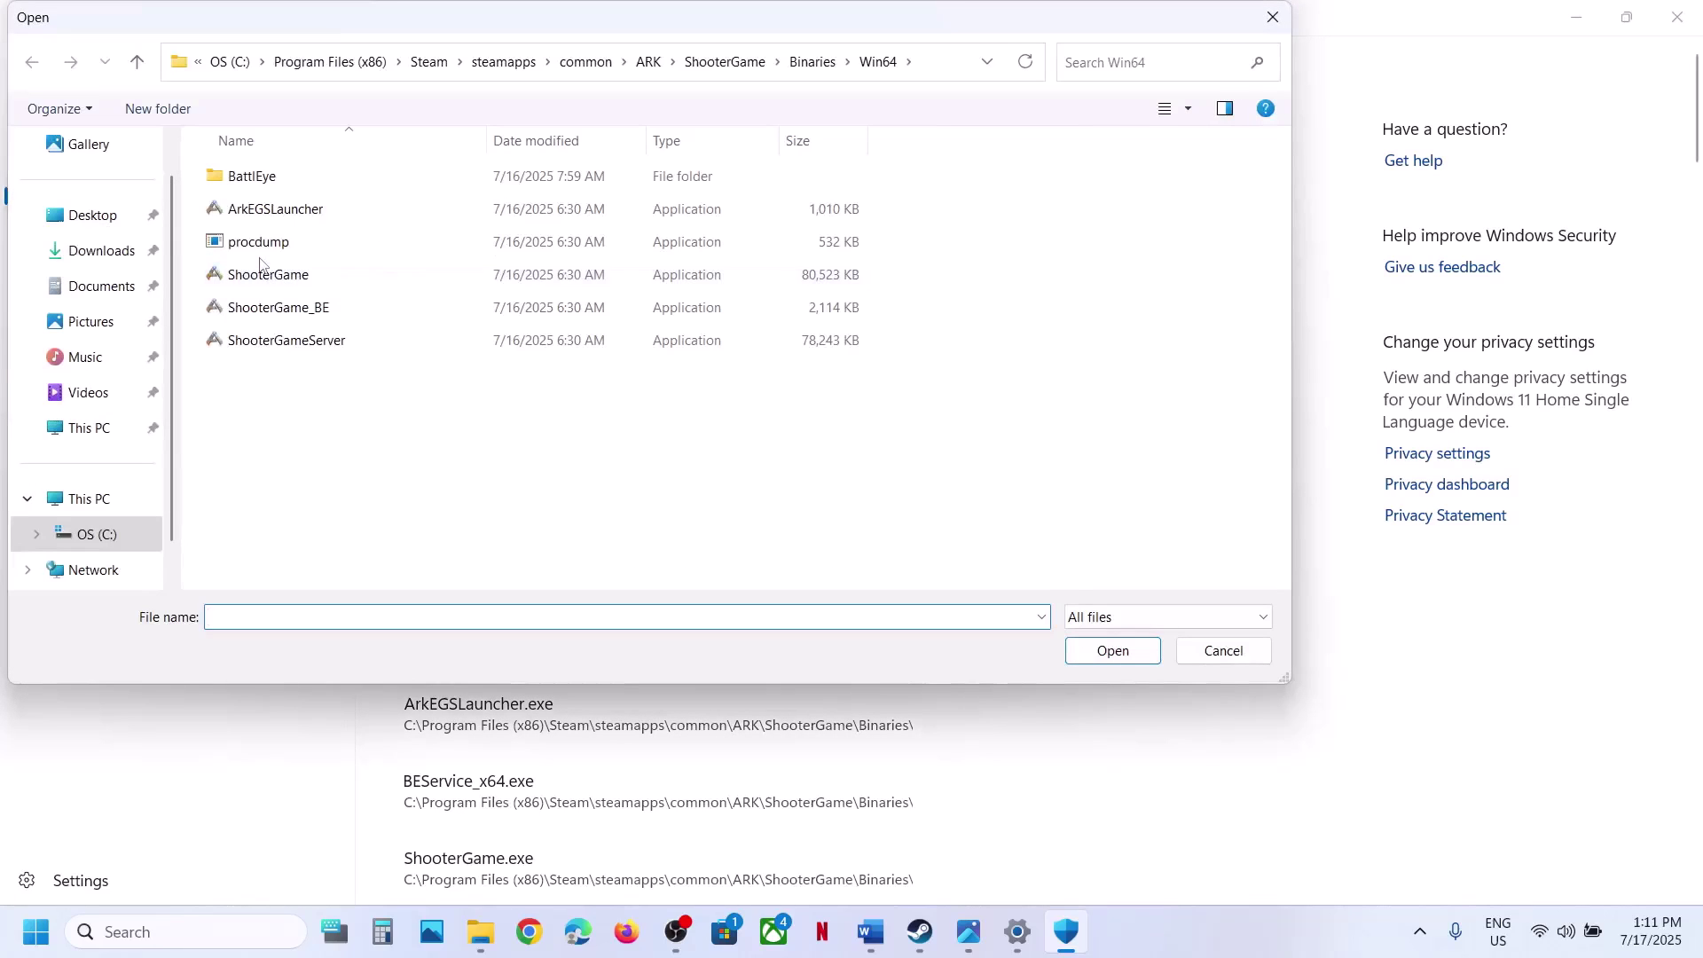
{"action": "left_click", "coordinate": [266, 275]}
{"action": "left_click", "coordinate": [1092, 652]}
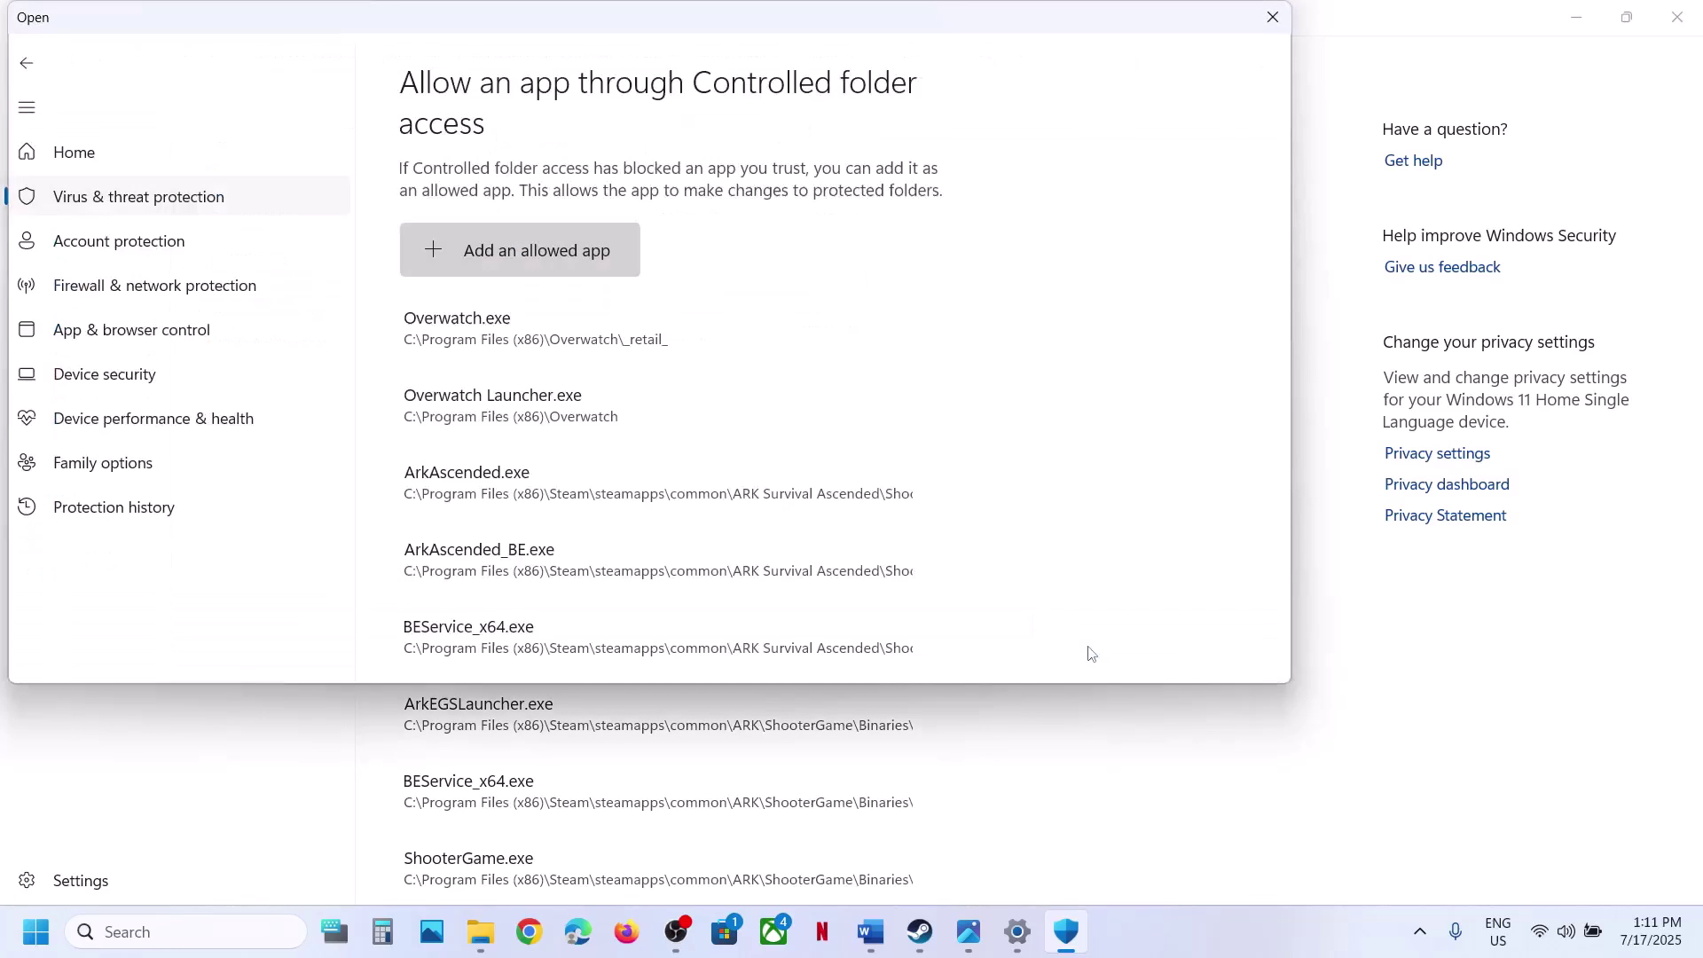
- Add ShooterGame_BE from the Win64 folder to the apps allowed through Controlled folder access
{"action": "left_click", "coordinate": [524, 258]}
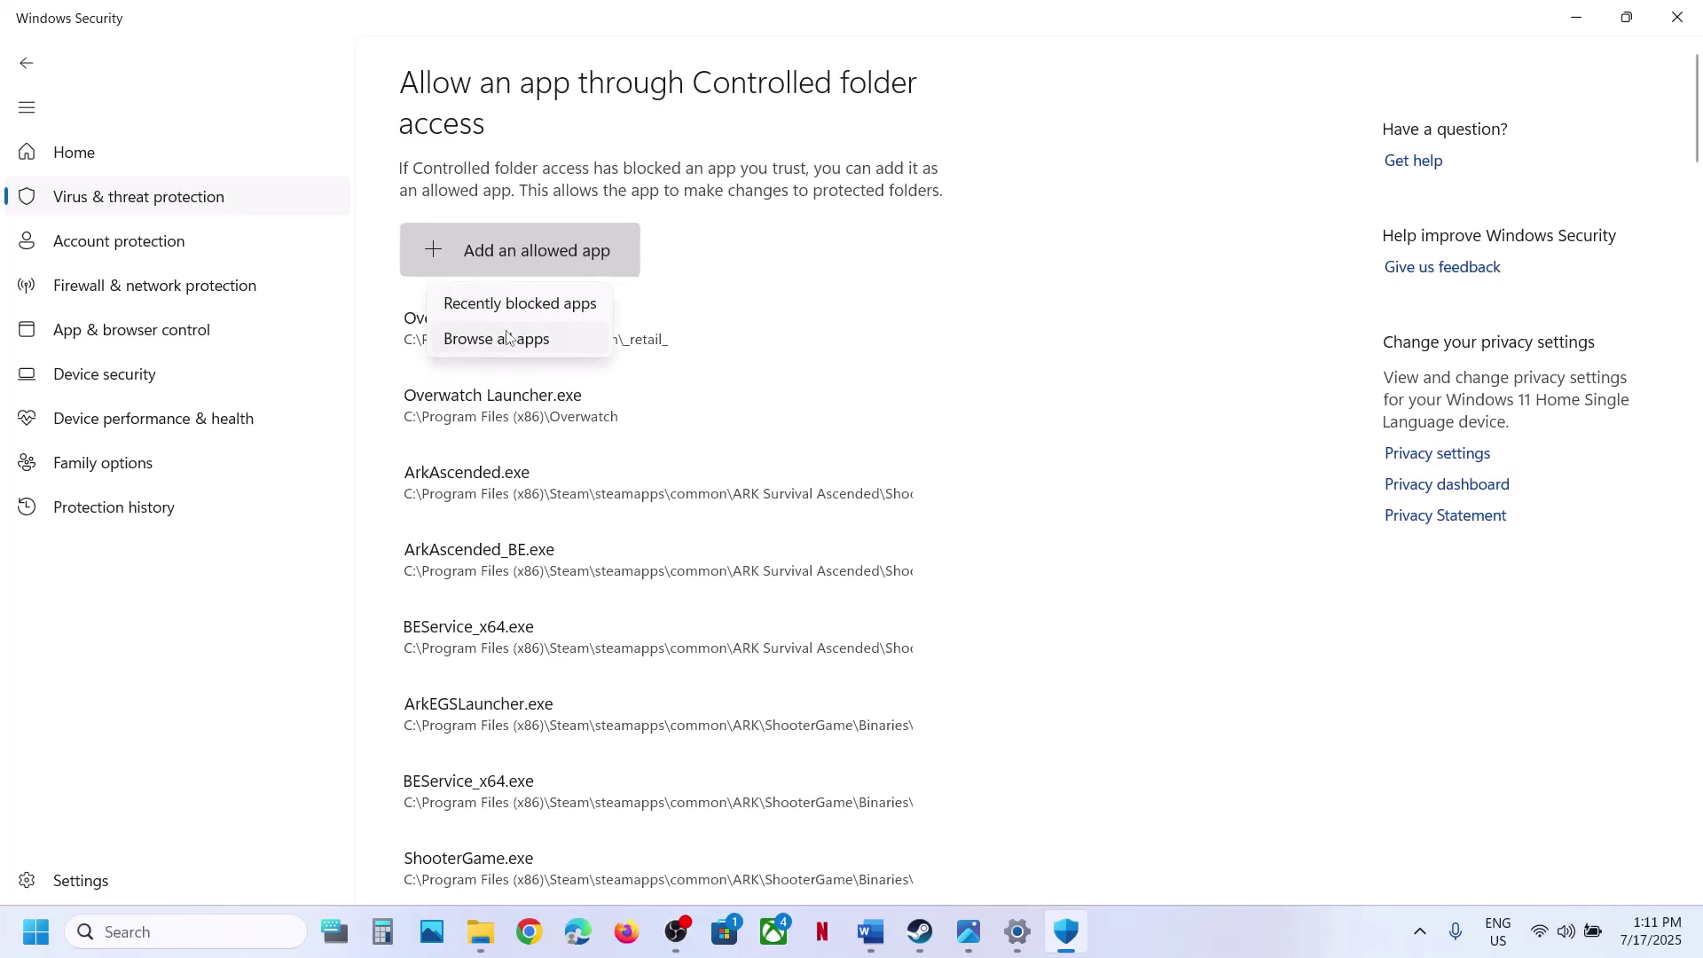
{"action": "left_click", "coordinate": [507, 337]}
{"action": "left_click", "coordinate": [262, 318]}
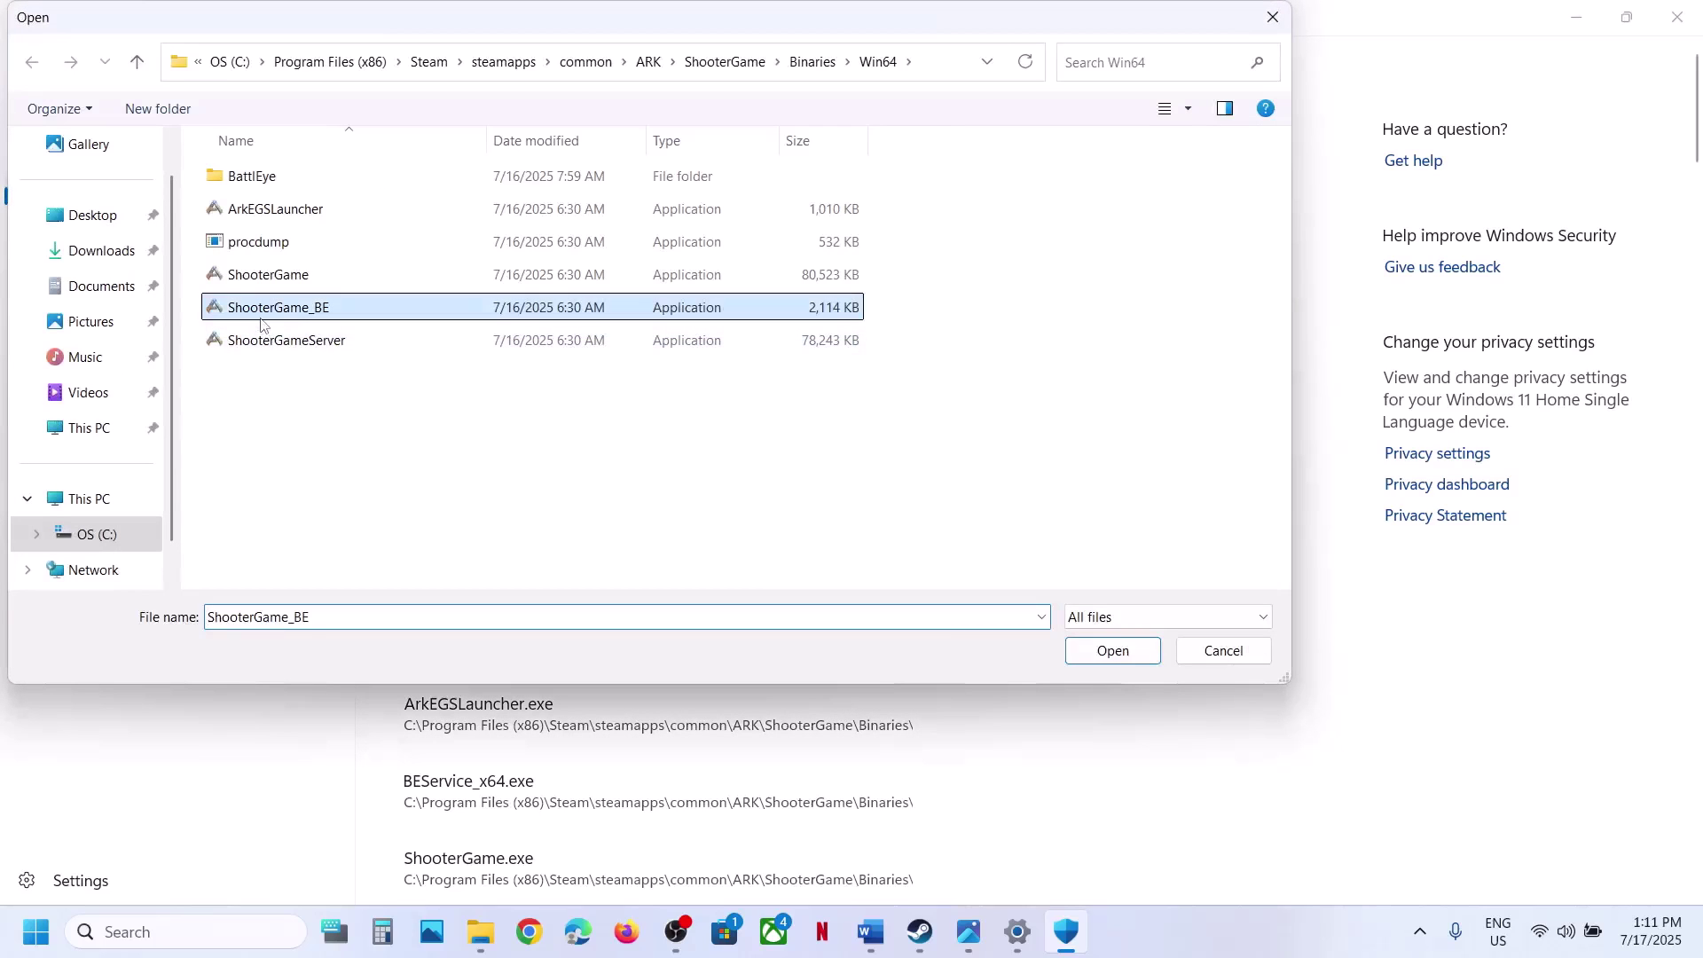
{"action": "left_click", "coordinate": [1116, 653]}
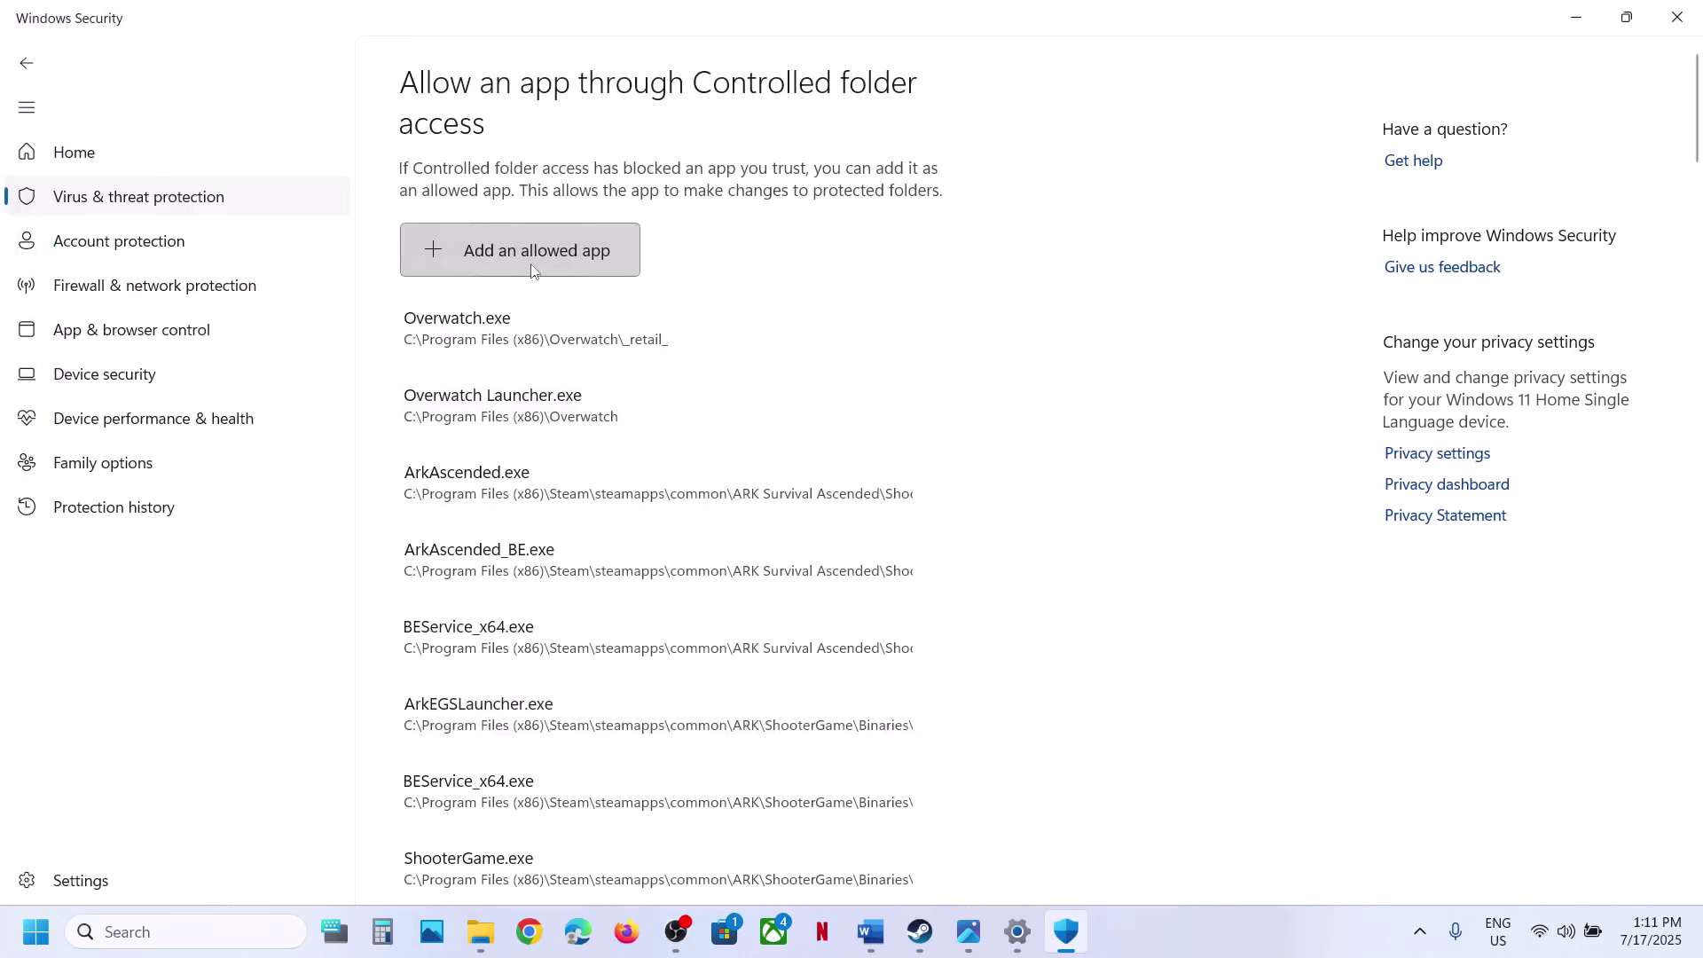
- Add ShooterGameServer from the Win64 folder to the apps allowed through Controlled folder access
{"action": "left_click", "coordinate": [533, 271]}
{"action": "left_click", "coordinate": [507, 337]}
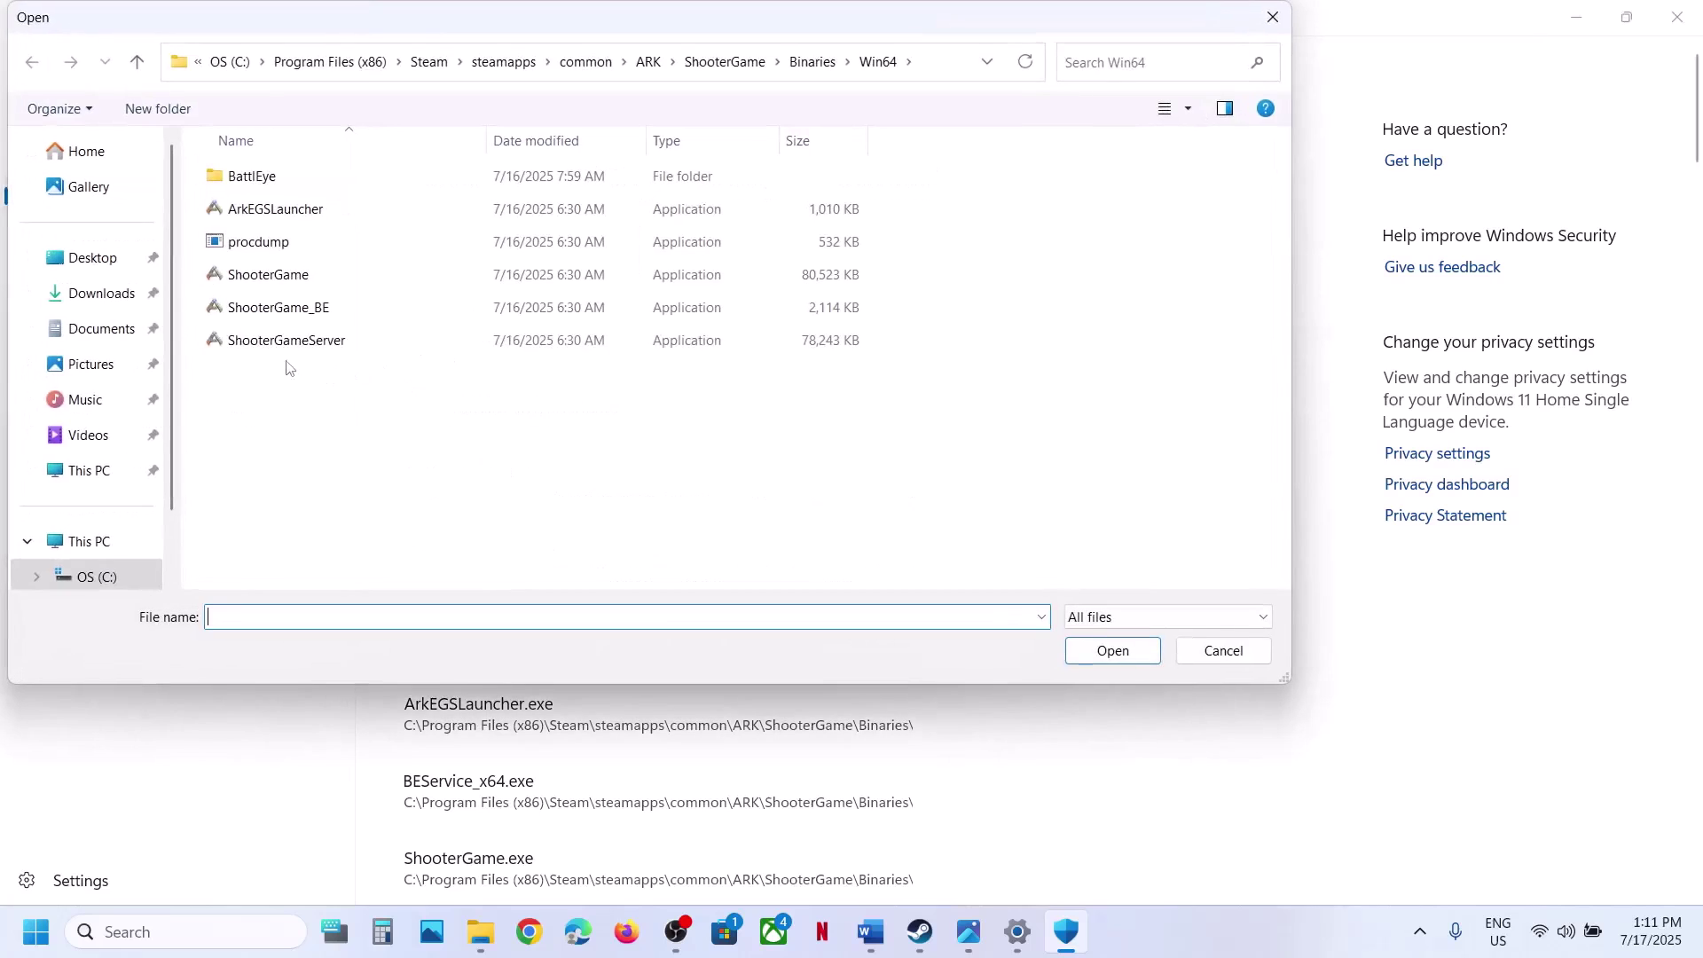
{"action": "left_click", "coordinate": [287, 342]}
{"action": "left_click", "coordinate": [1100, 650]}
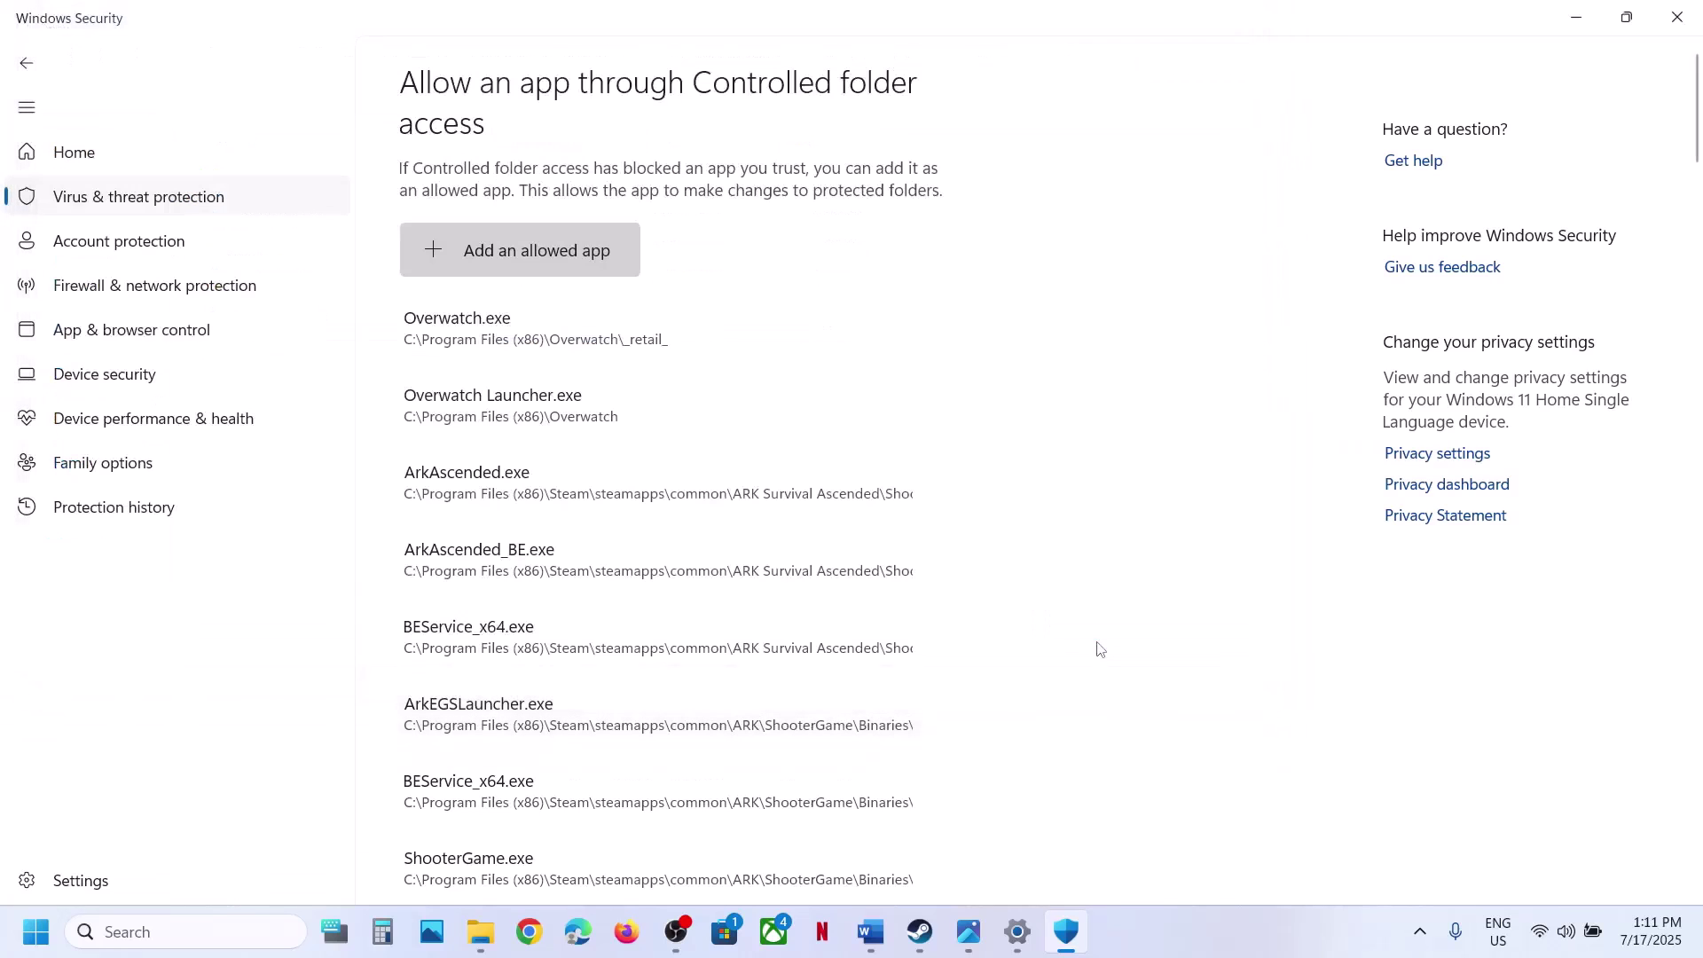
- Allow BEService_x64 from the BattlEye folder inside Win64 through Controlled folder access
{"action": "left_click", "coordinate": [566, 242]}
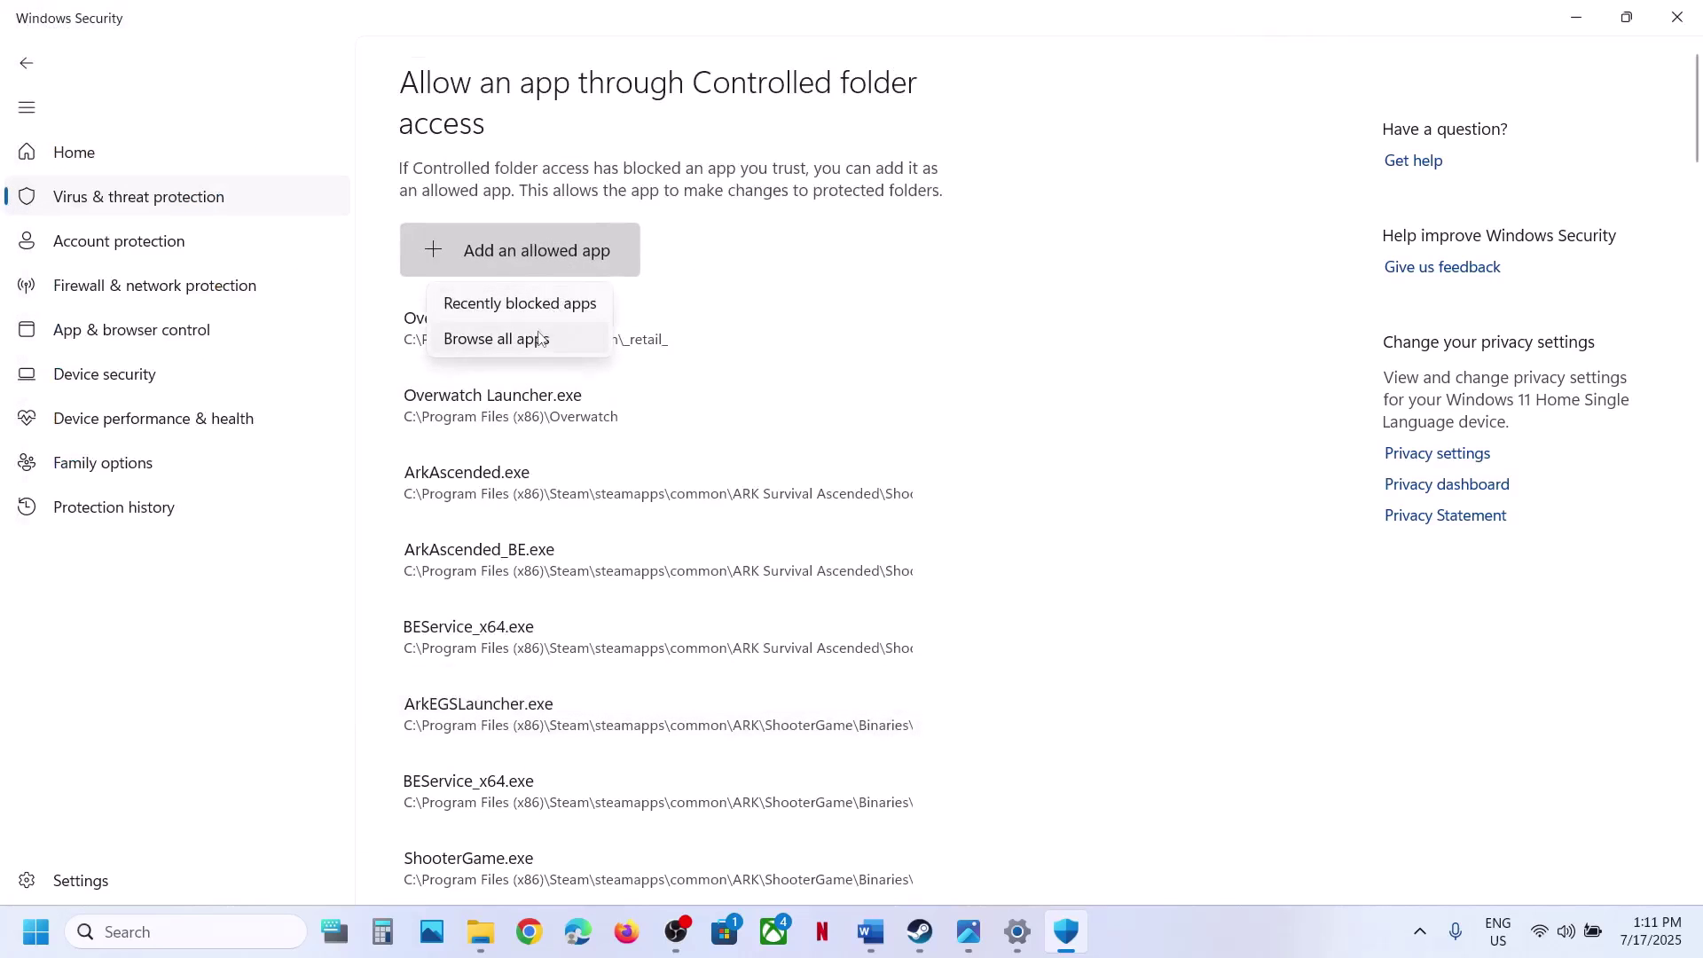
{"action": "left_click", "coordinate": [532, 346]}
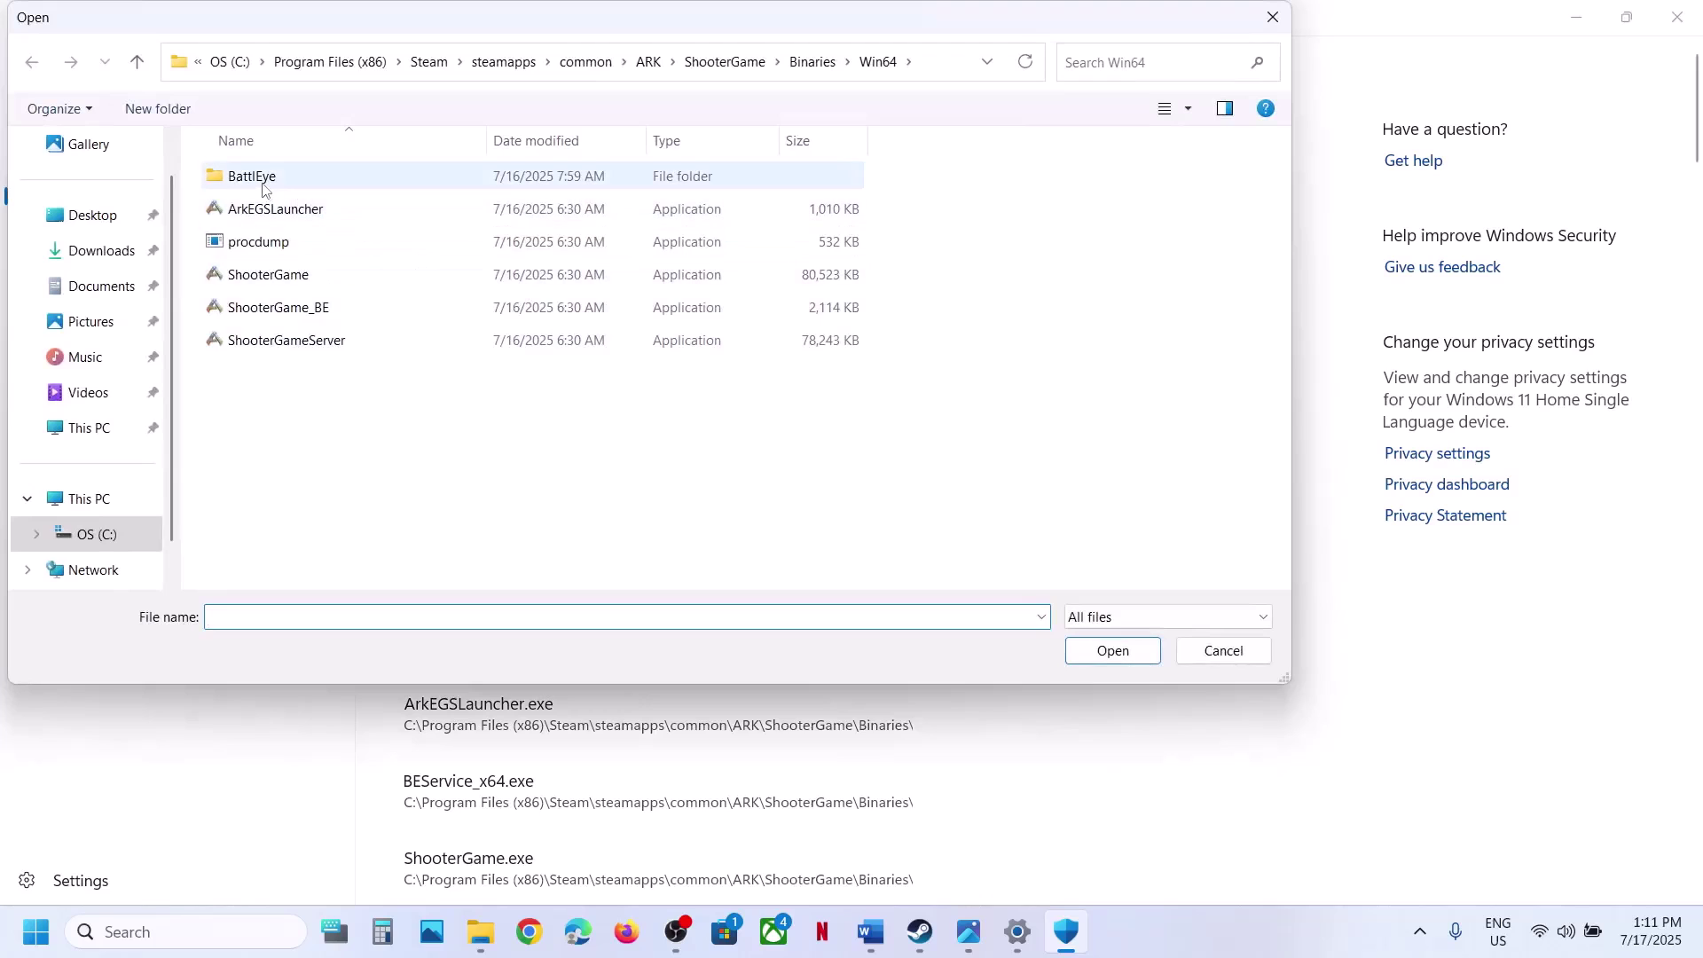
{"action": "double_click", "coordinate": [264, 184]}
{"action": "left_click", "coordinate": [272, 272]}
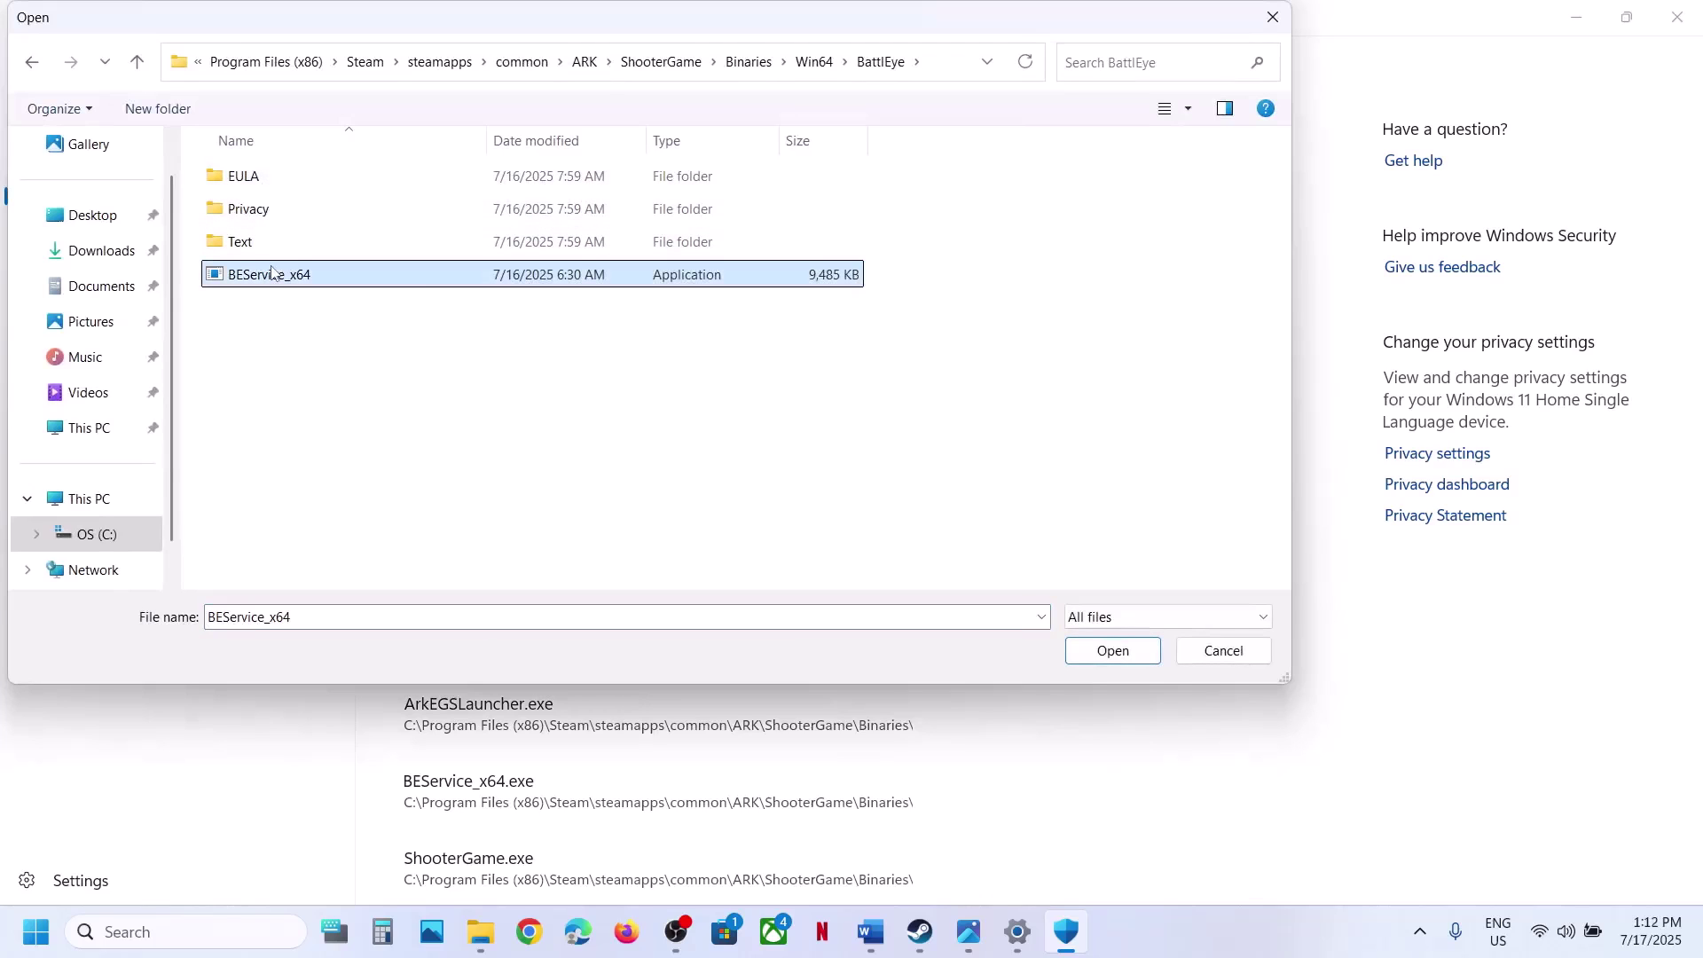
{"action": "left_click", "coordinate": [1112, 652]}
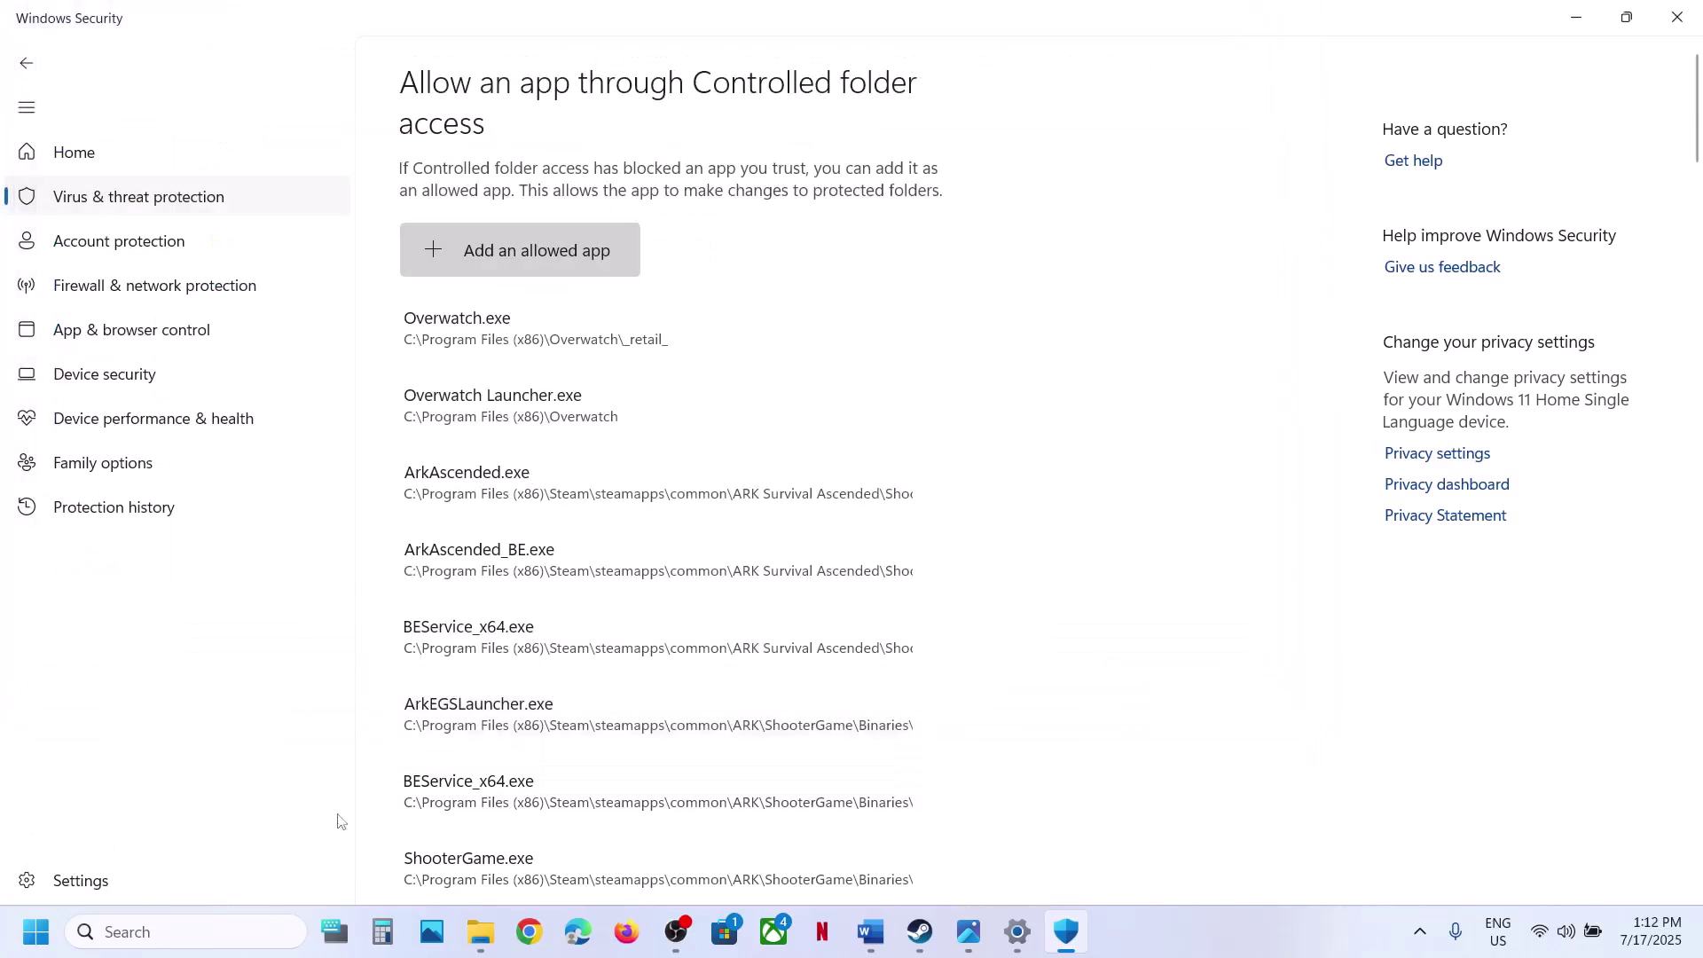
- Open Control Panel and go to the list of apps allowed through Windows Defender Firewall
{"action": "left_click", "coordinate": [194, 922]}
{"action": "type", "text": "control"}
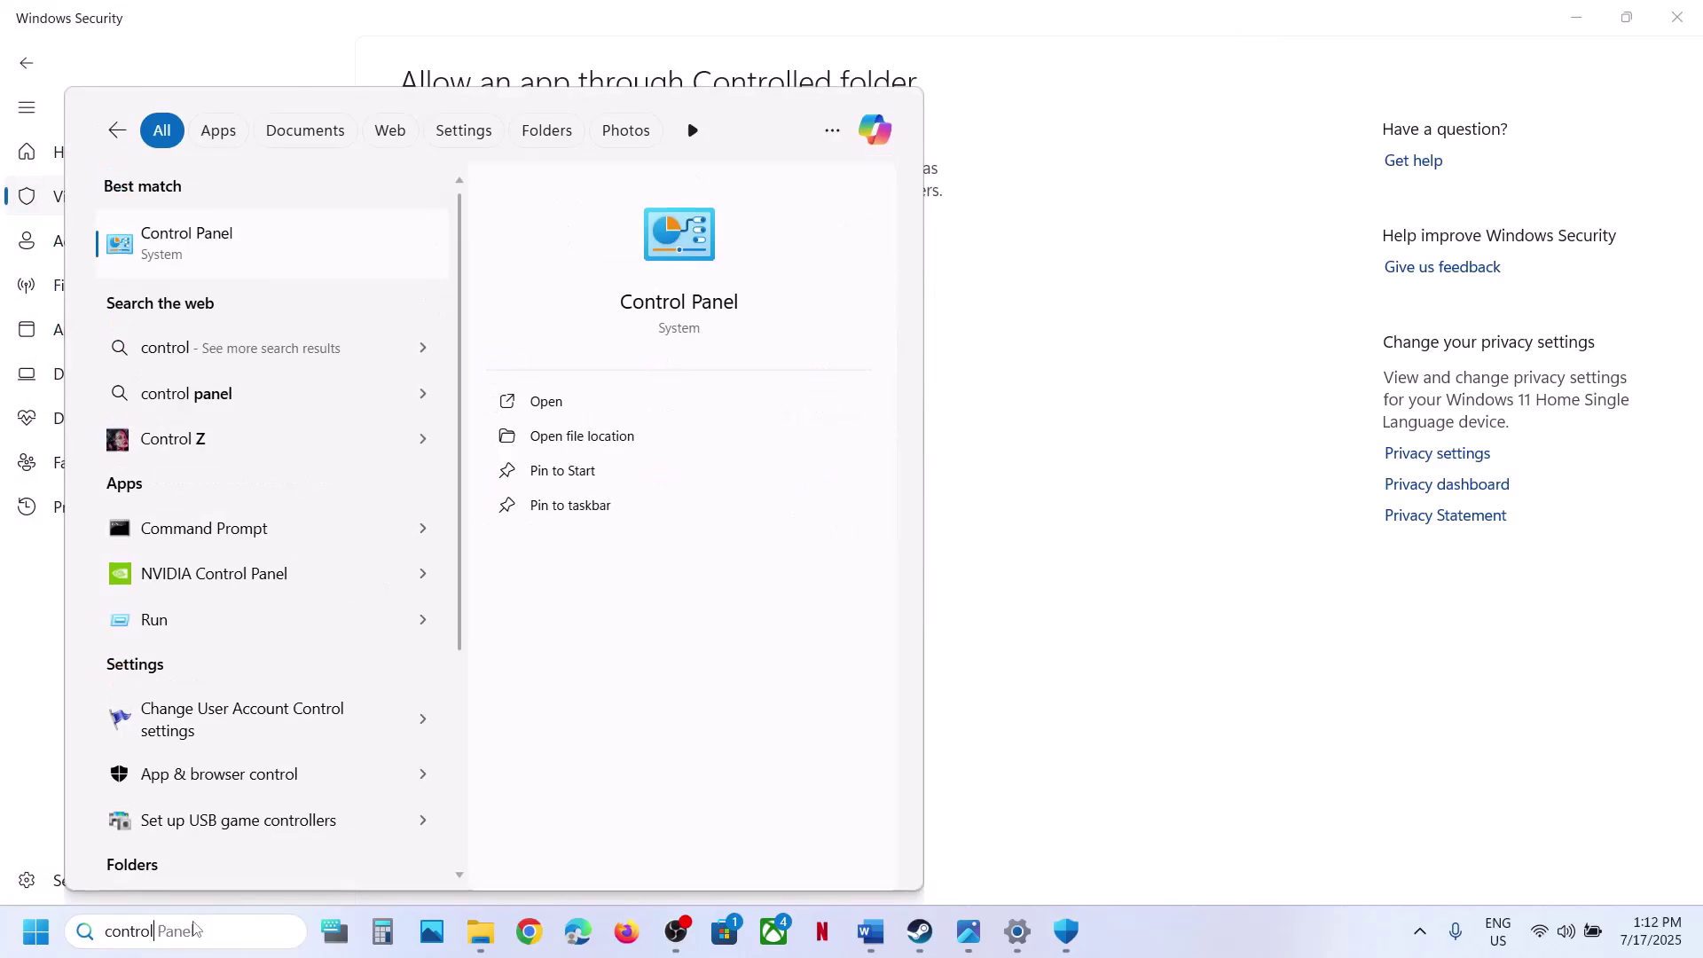
{"action": "key", "text": "Return"}
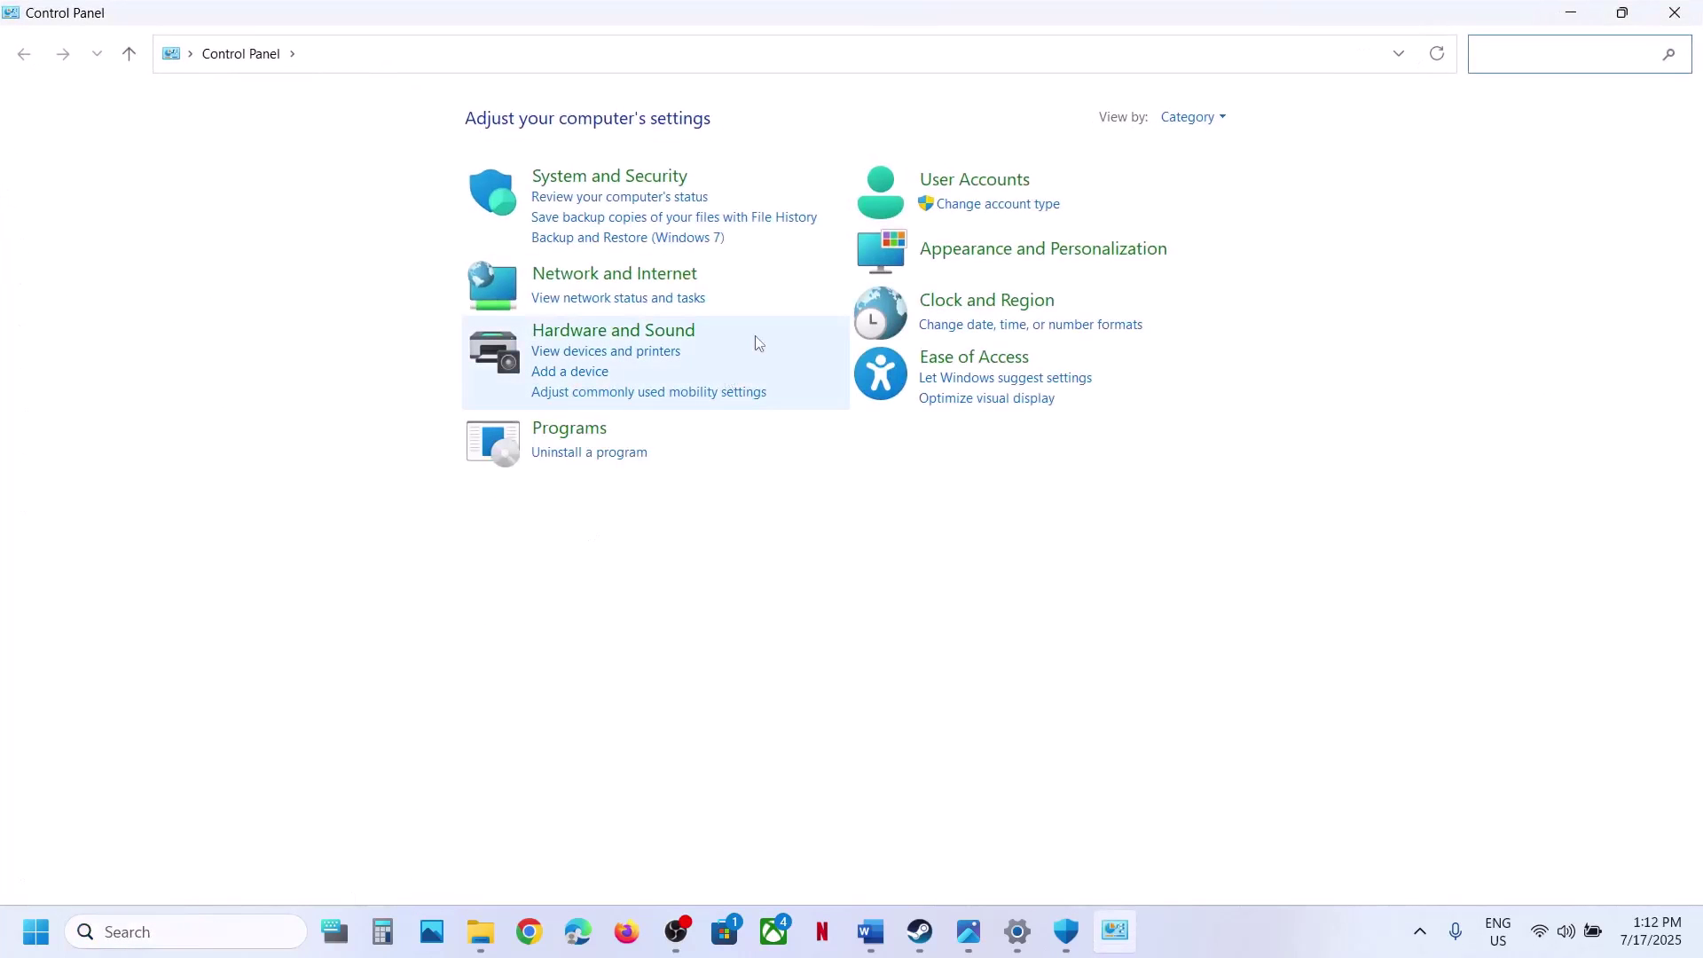
{"action": "left_click", "coordinate": [608, 185]}
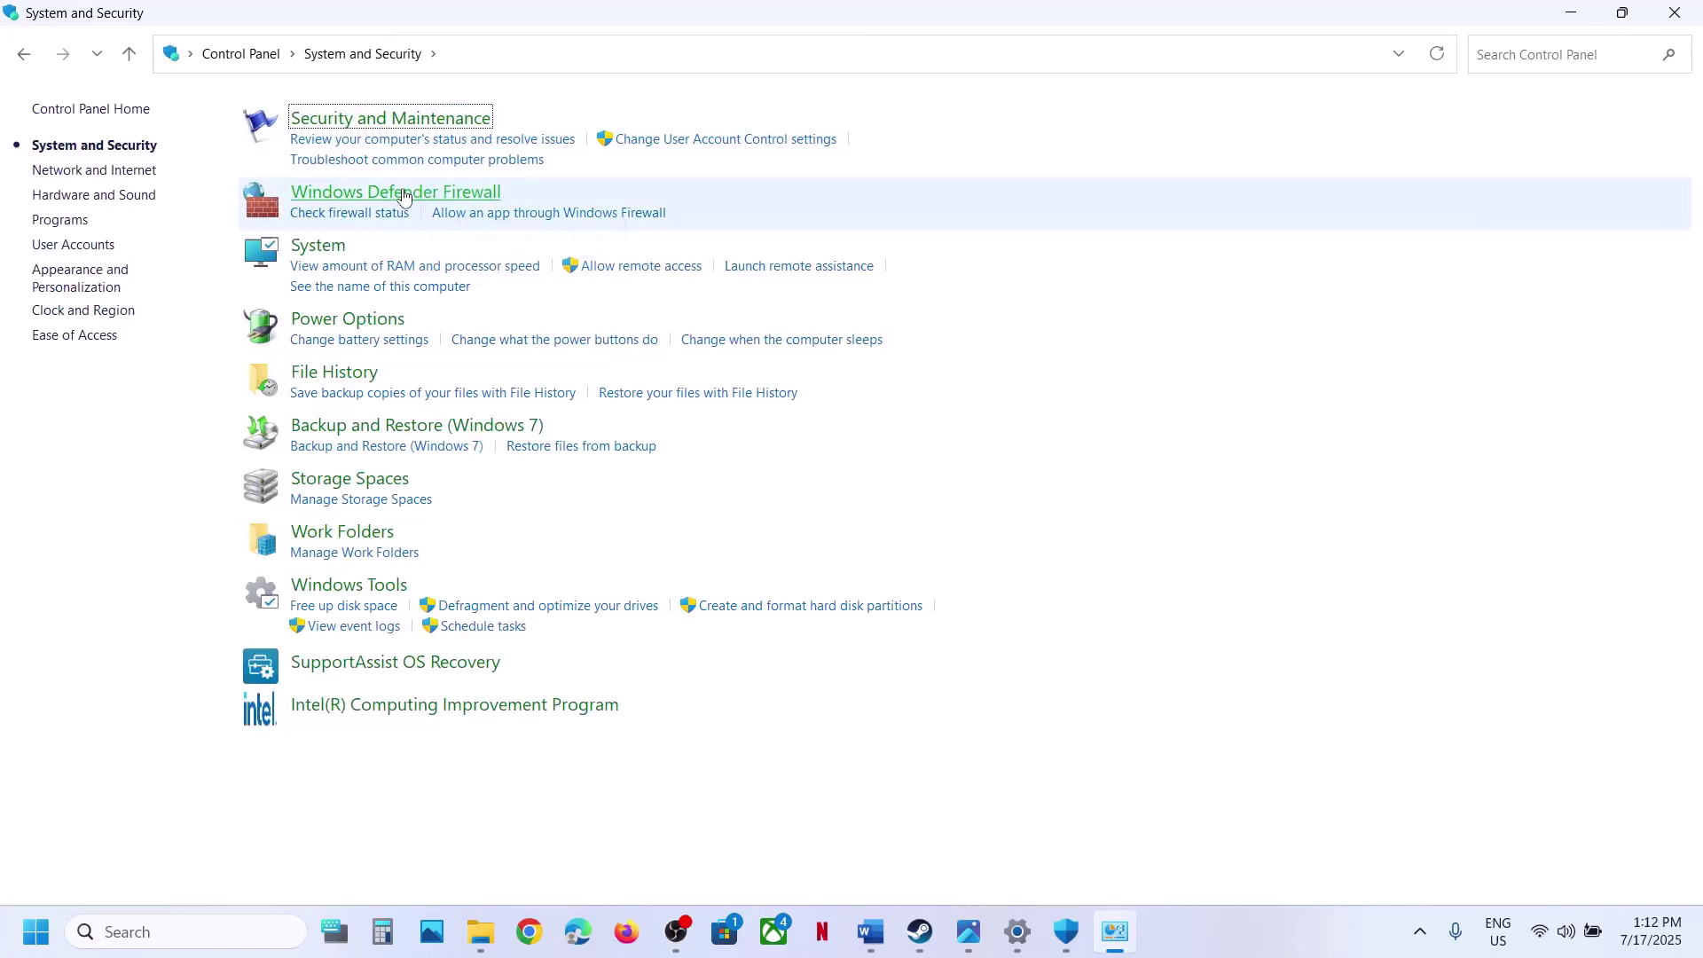
{"action": "left_click", "coordinate": [404, 193]}
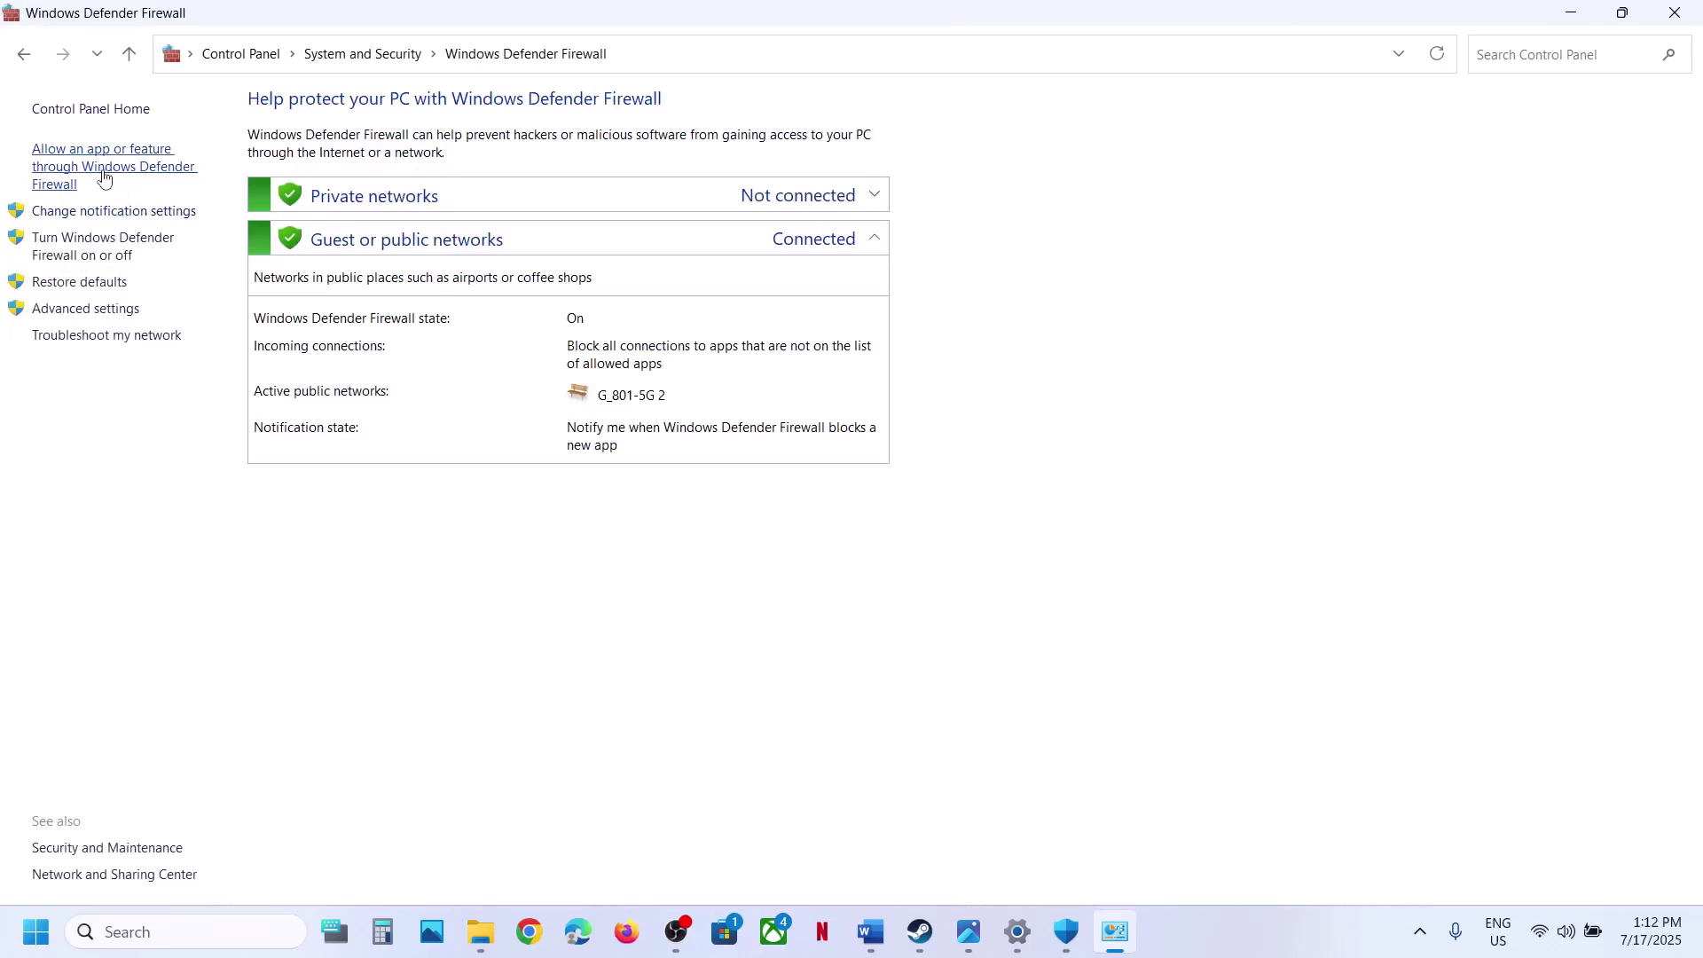
{"action": "left_click", "coordinate": [173, 157]}
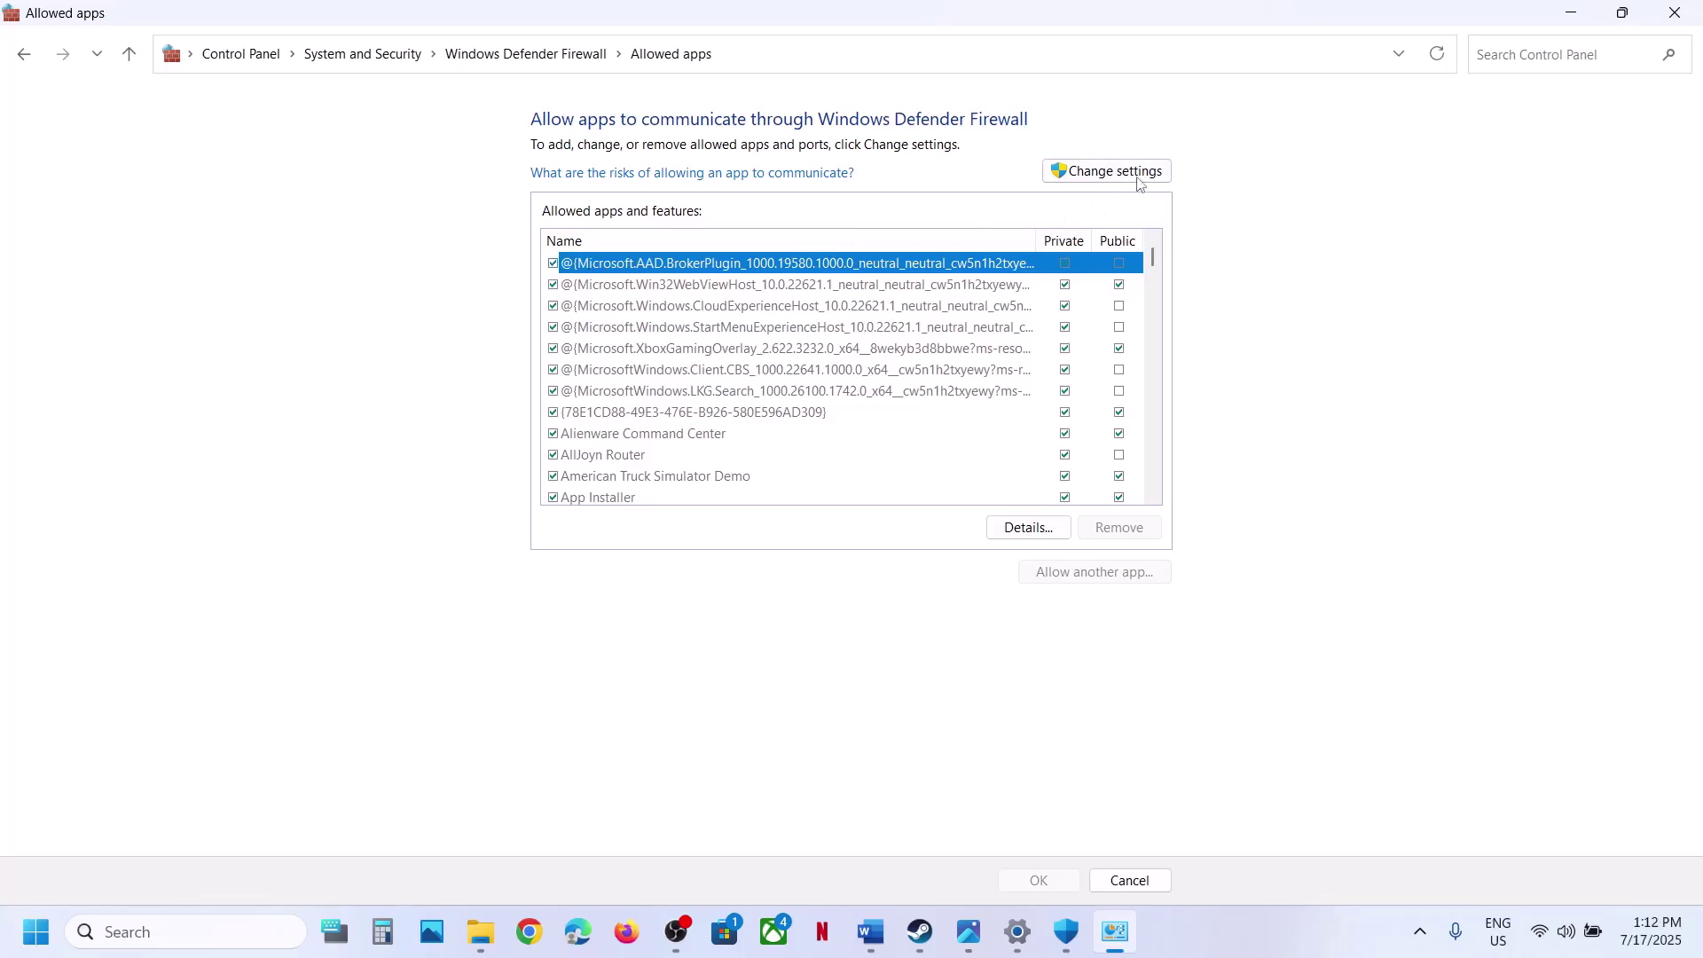
- Unlock the firewall's allowed apps list and add ArkEGSLauncher from the ARK\ShooterGame\Binaries\Win64 folder
{"action": "left_click", "coordinate": [1139, 178]}
{"action": "left_click", "coordinate": [1109, 578]}
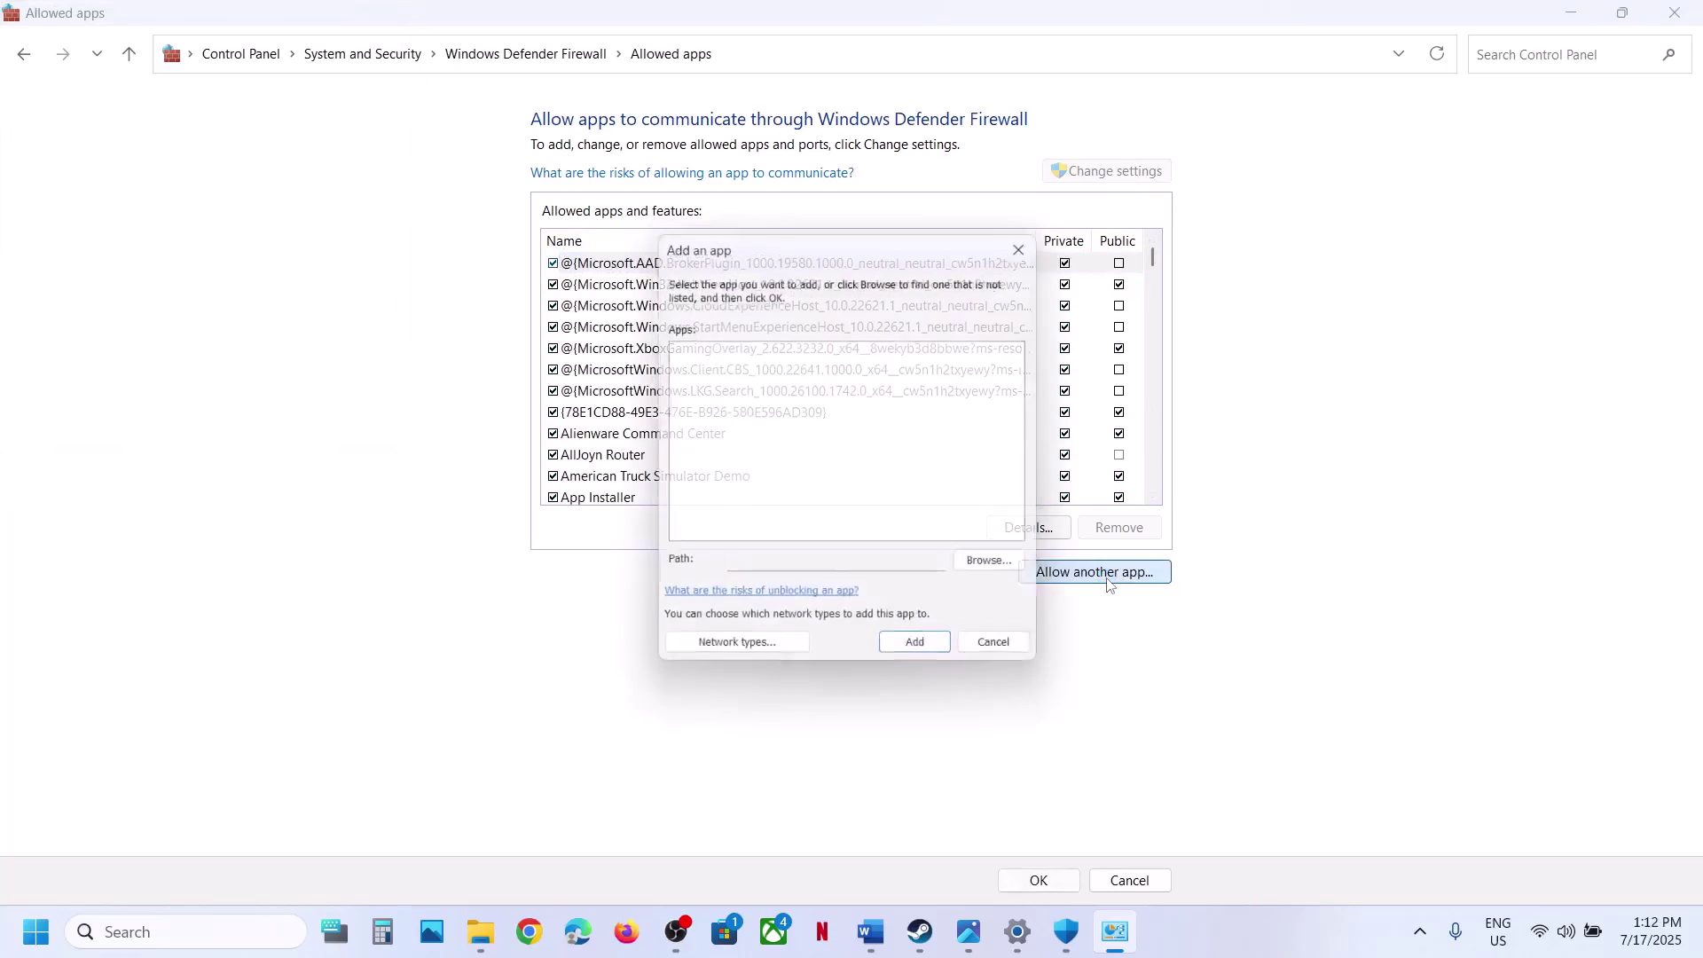
{"action": "left_click", "coordinate": [993, 562]}
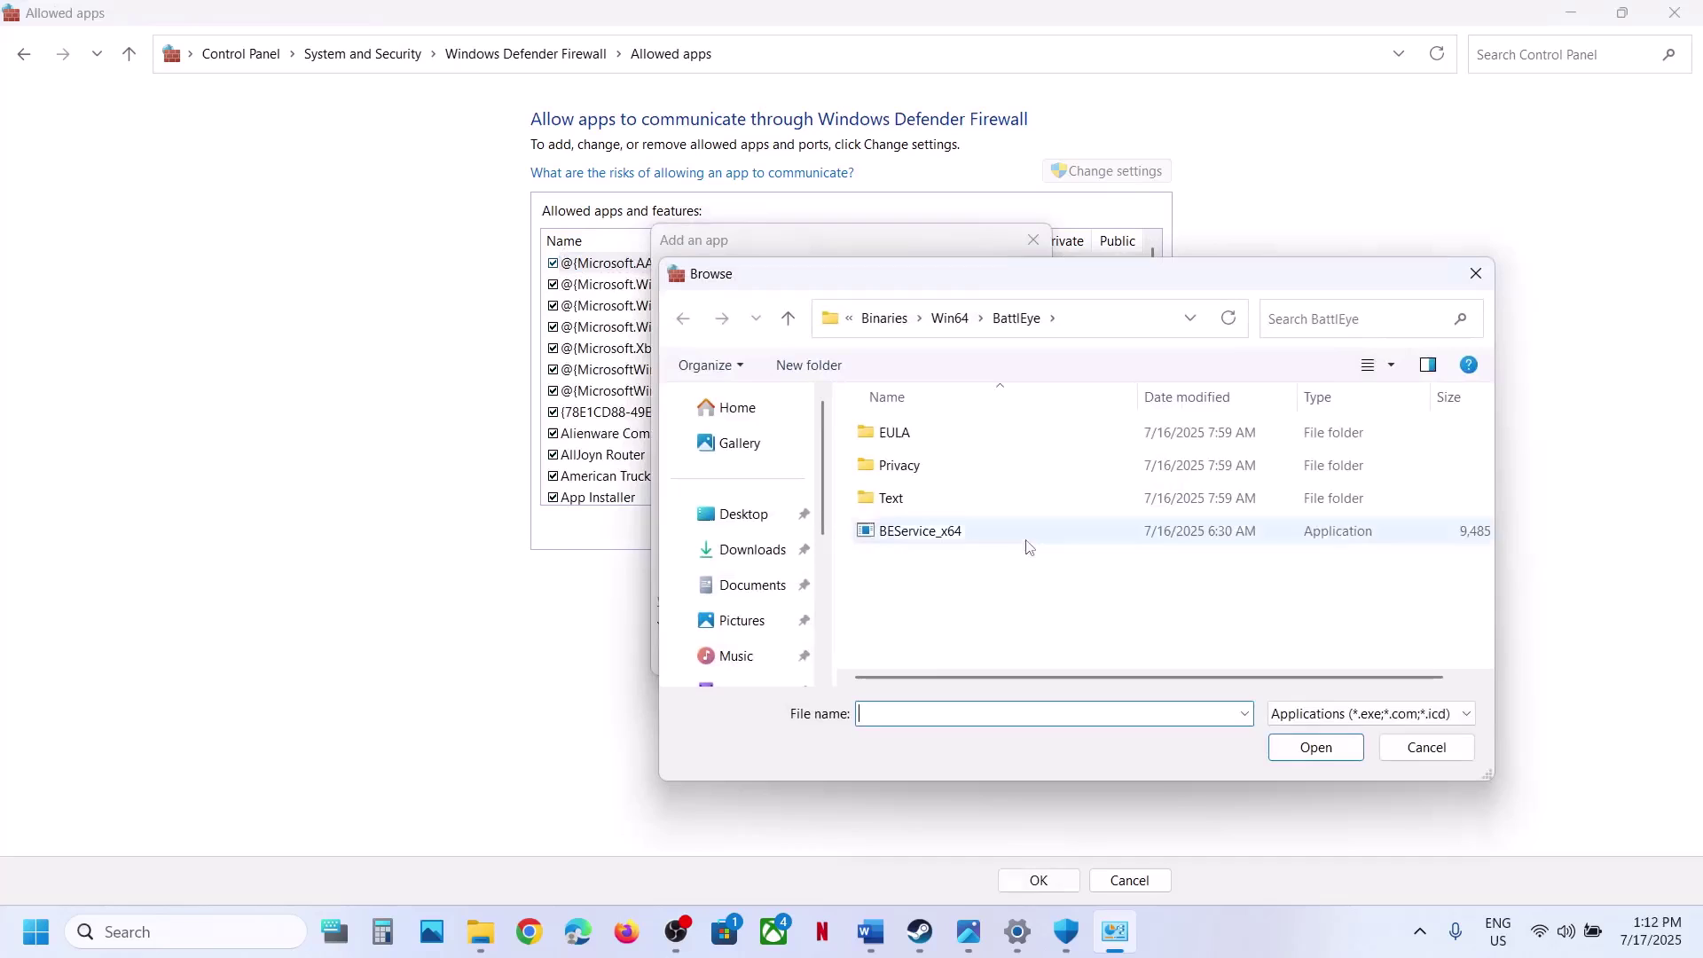
{"action": "left_click", "coordinate": [951, 319]}
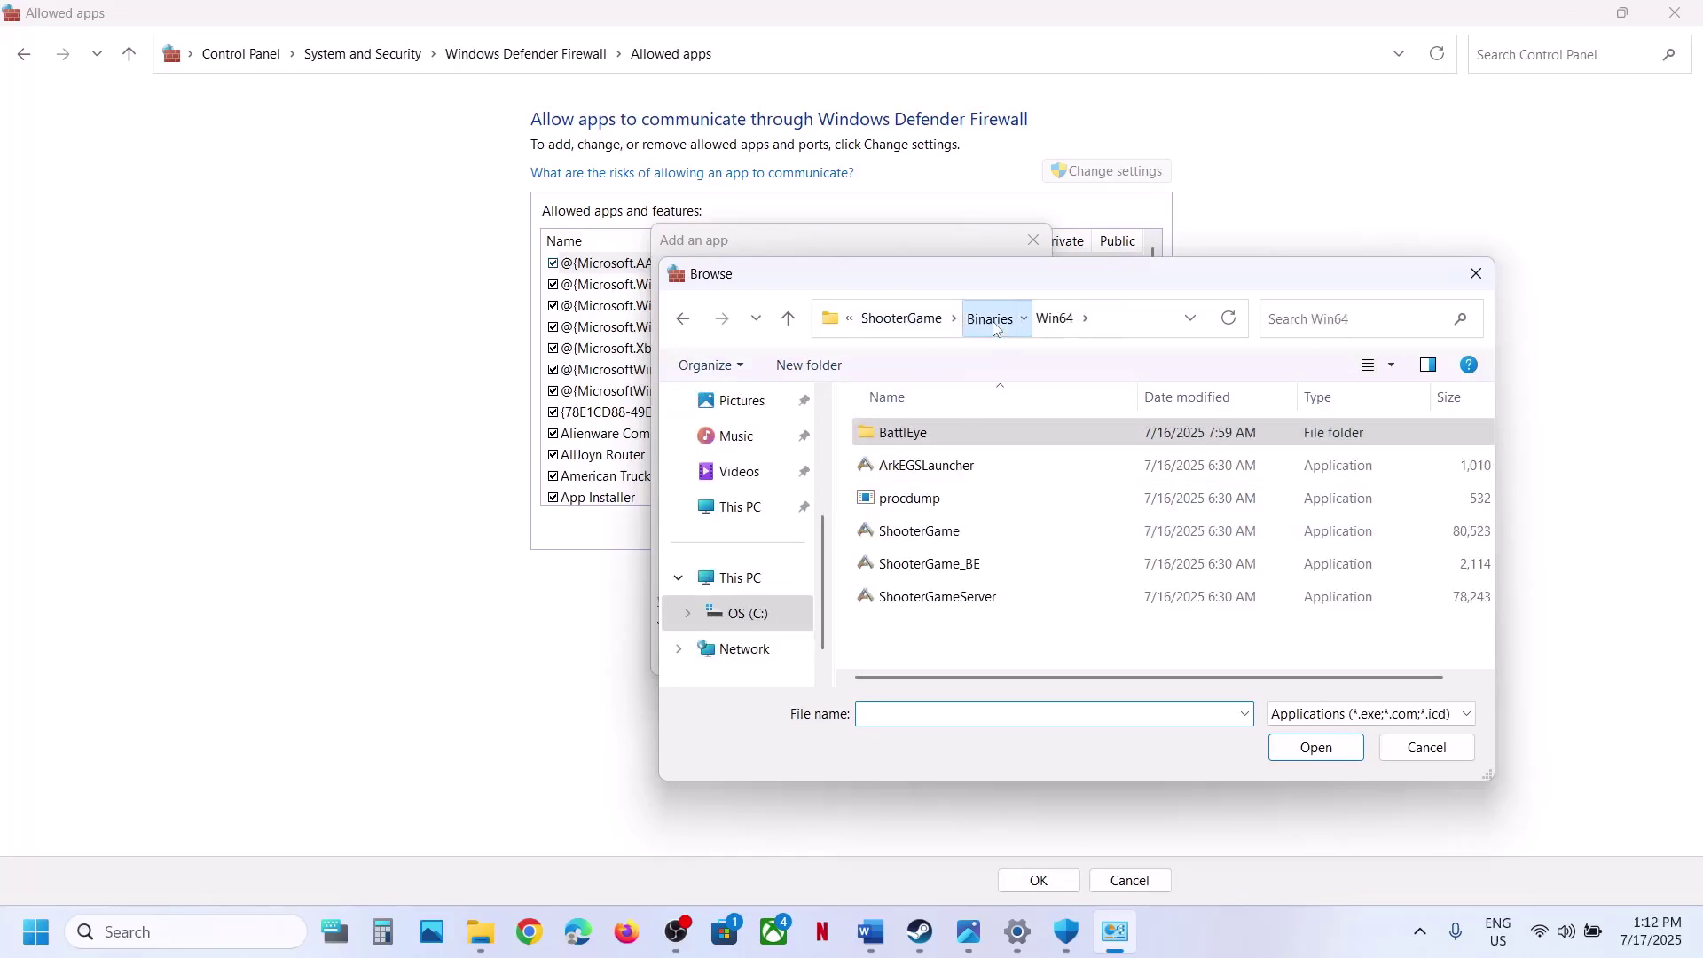
{"action": "left_click", "coordinate": [993, 321]}
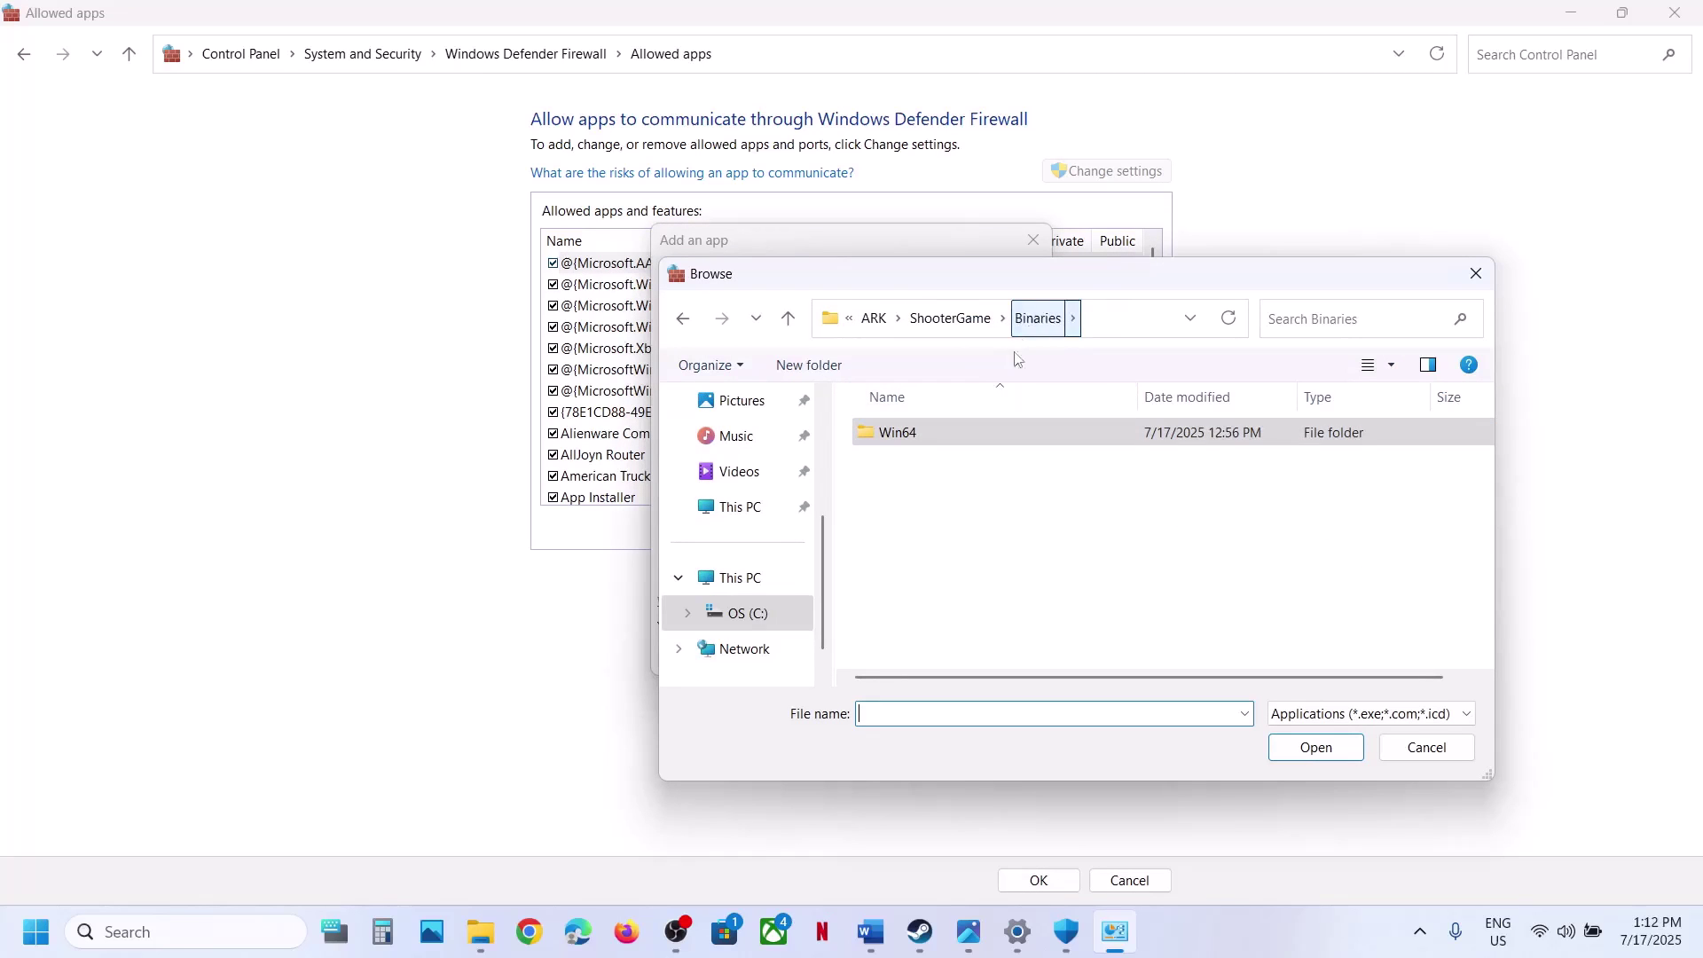
{"action": "double_click", "coordinate": [956, 434]}
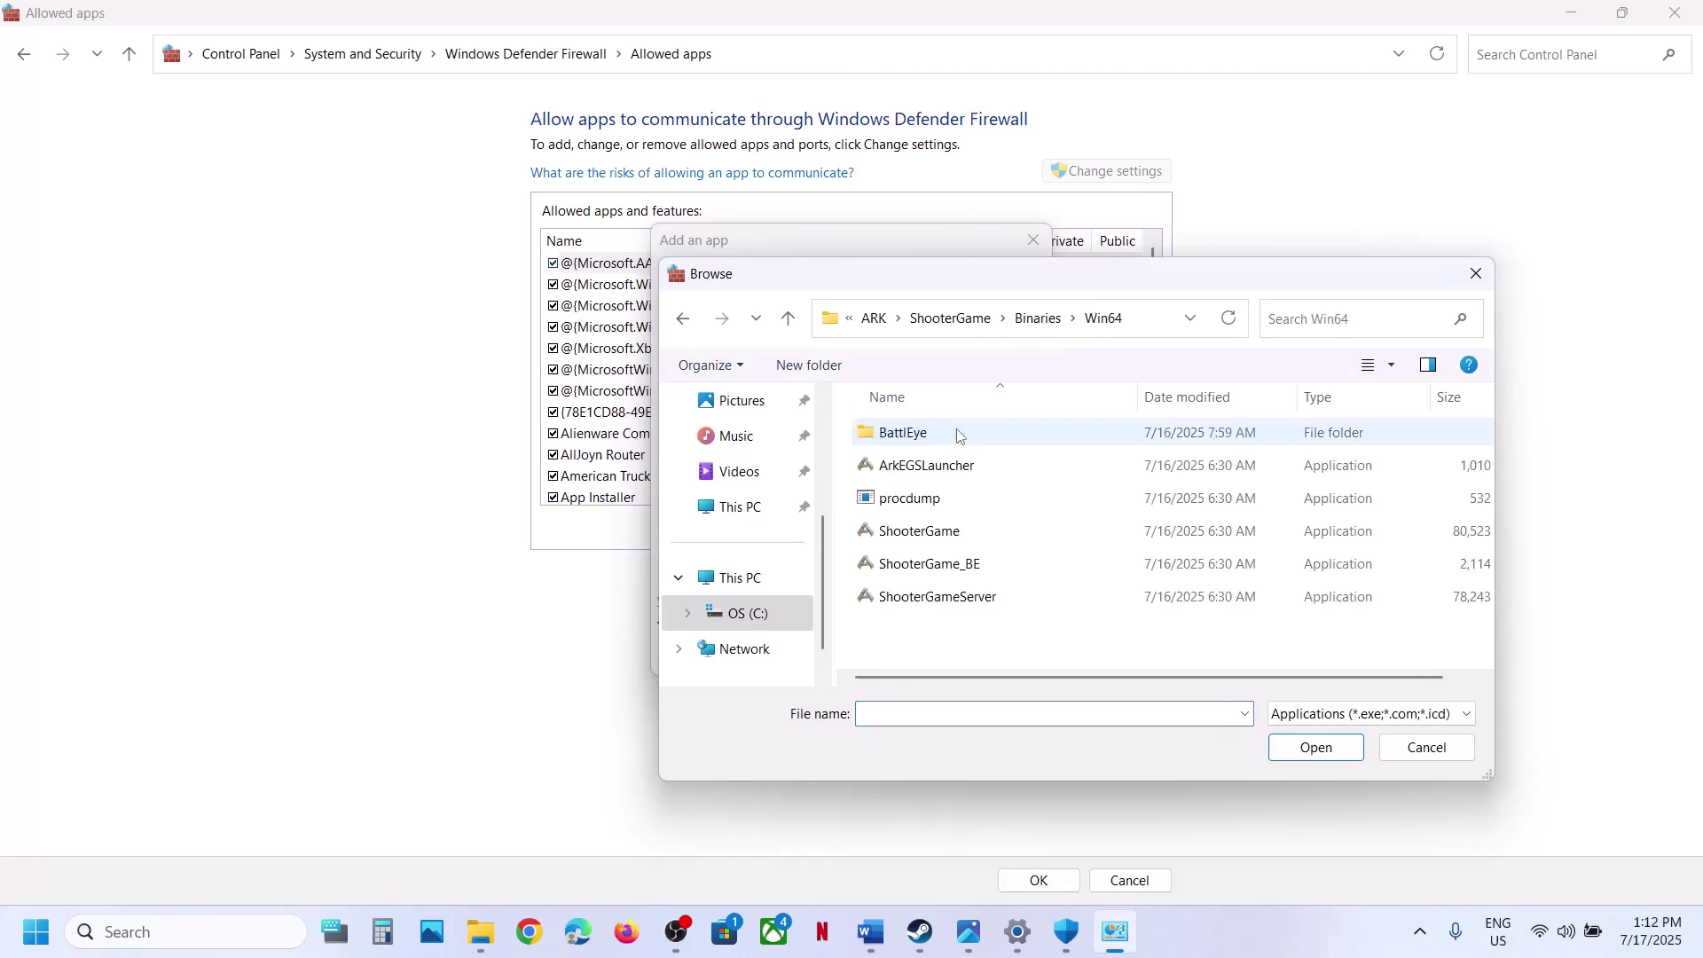
{"action": "left_click", "coordinate": [941, 477]}
{"action": "left_click", "coordinate": [1279, 747]}
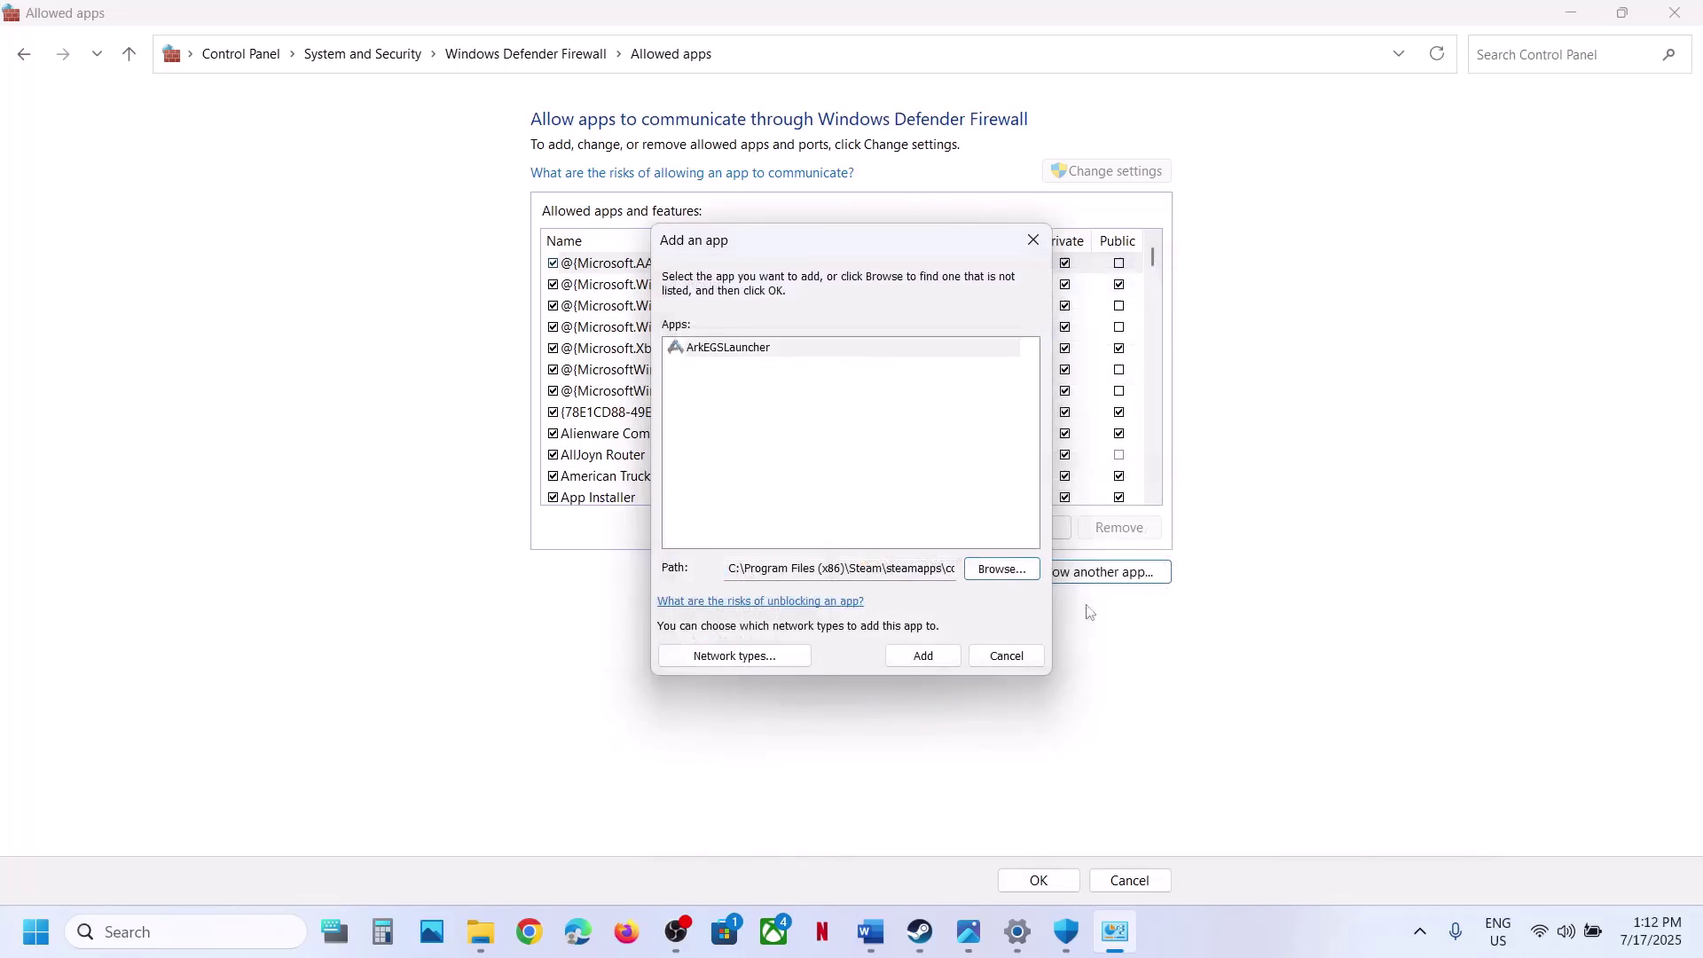
{"action": "left_click", "coordinate": [941, 657]}
- Try to add ShooterGame from the Win64 folder to the apps allowed through Windows Defender Firewall
{"action": "left_click", "coordinate": [965, 549]}
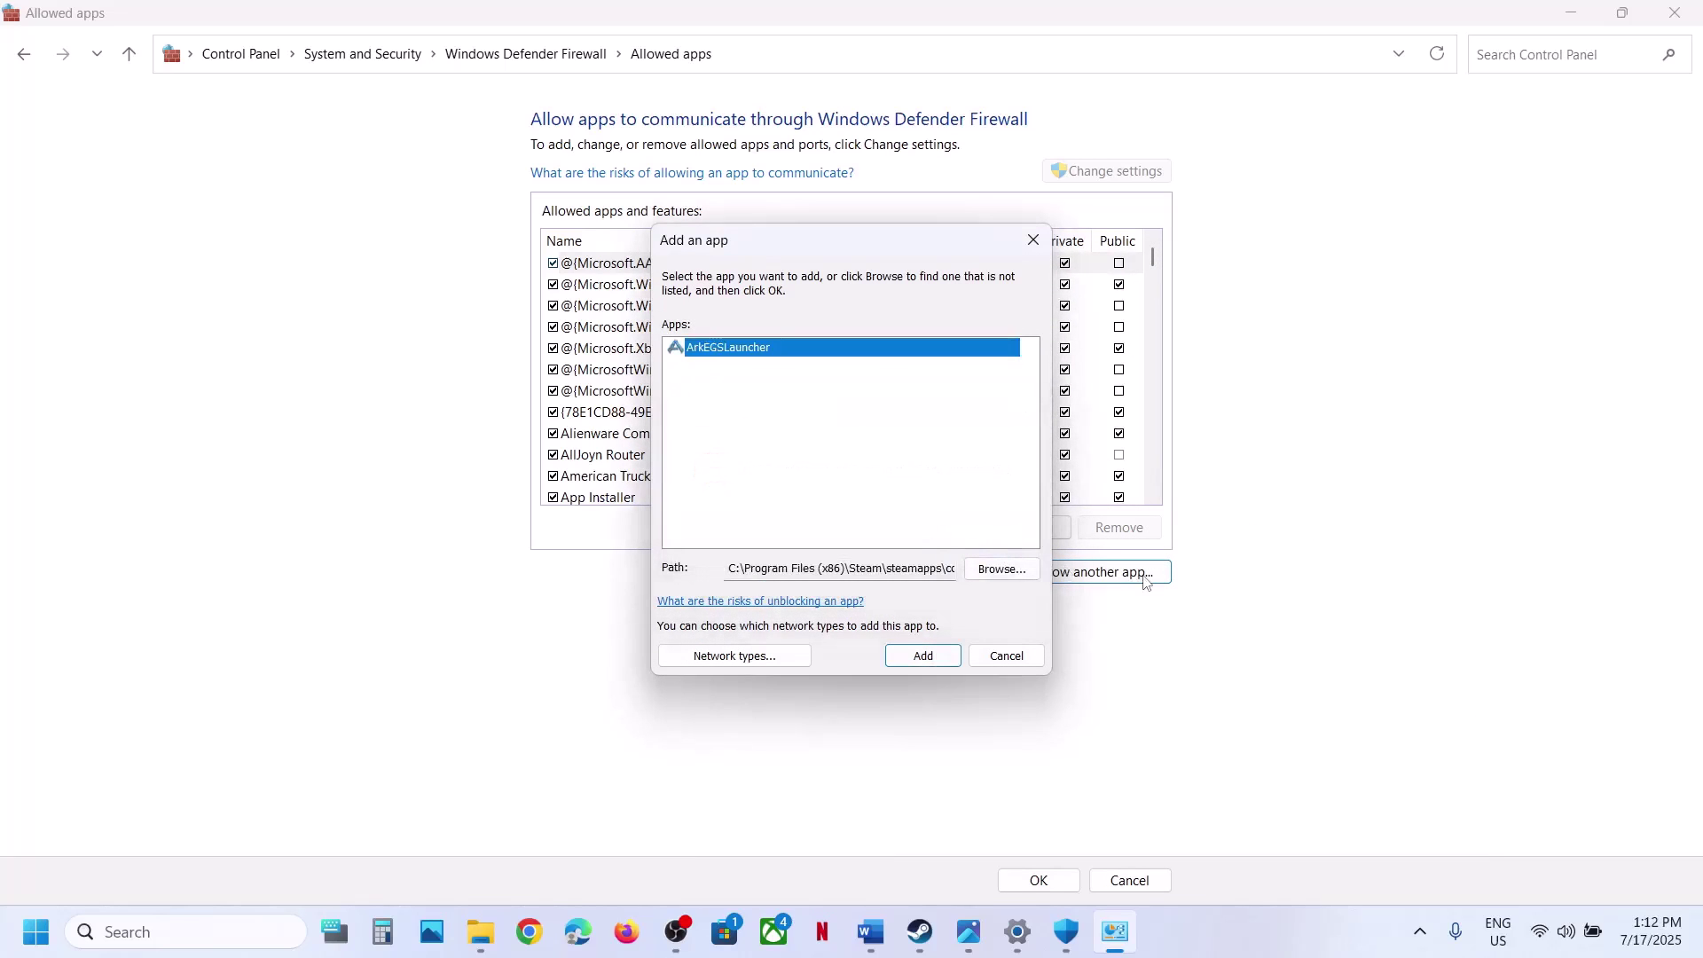
{"action": "left_click", "coordinate": [1002, 569]}
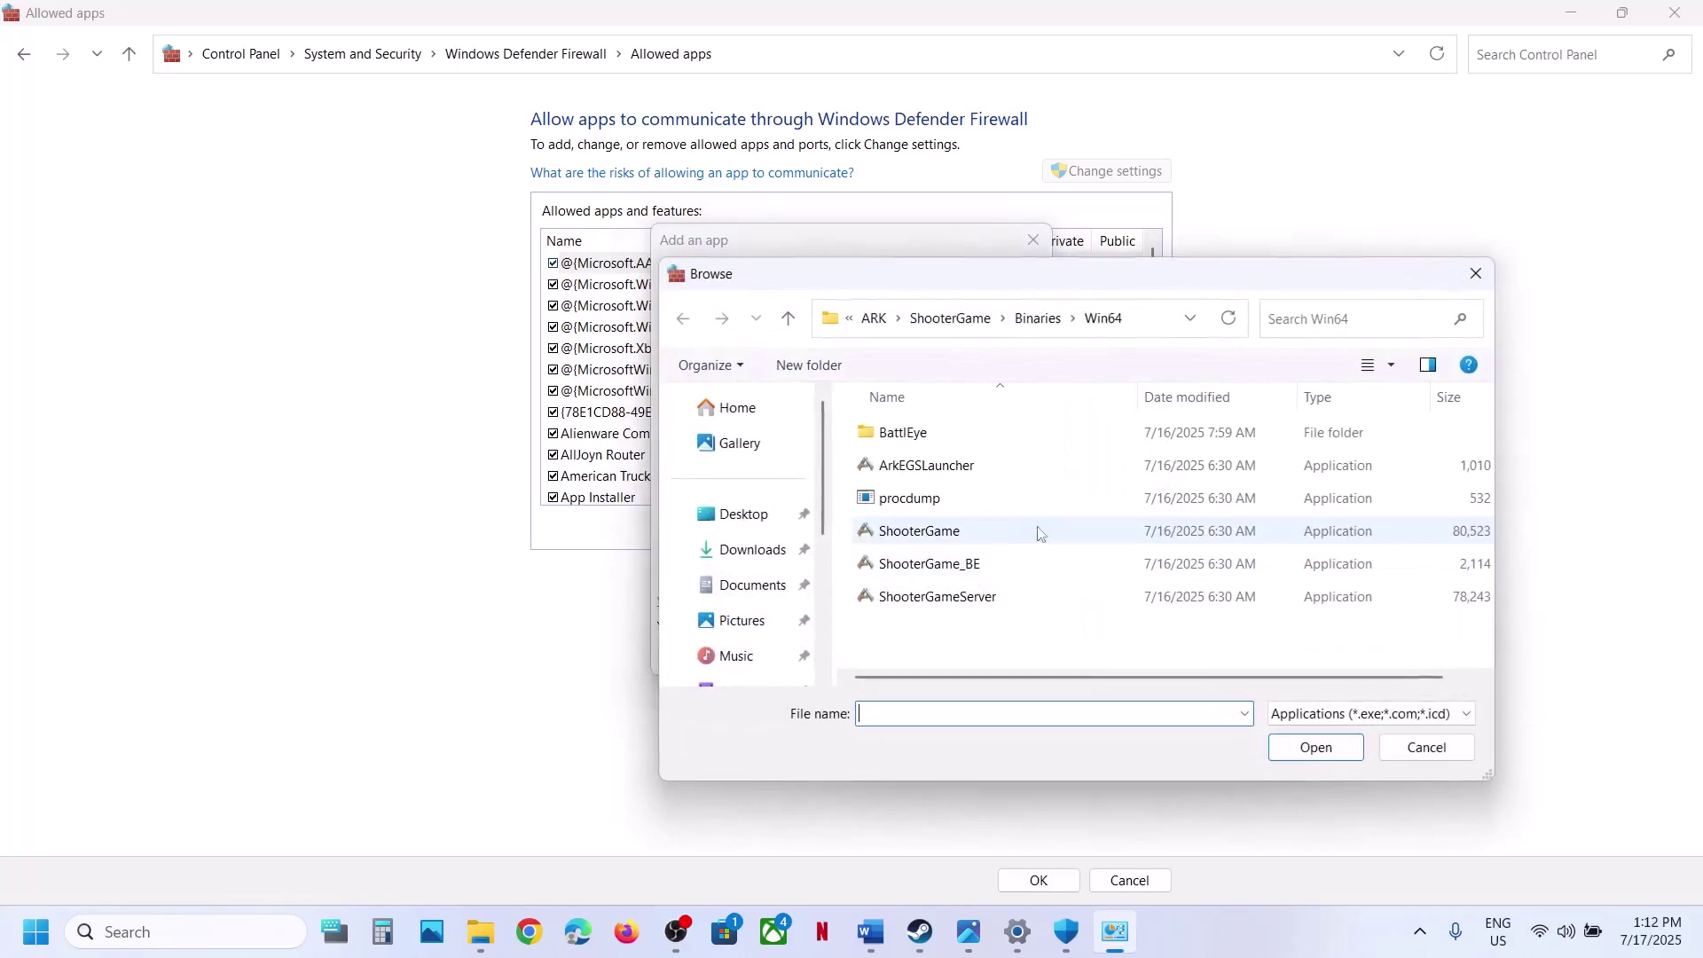
{"action": "left_click", "coordinate": [940, 532]}
{"action": "left_click", "coordinate": [1316, 747]}
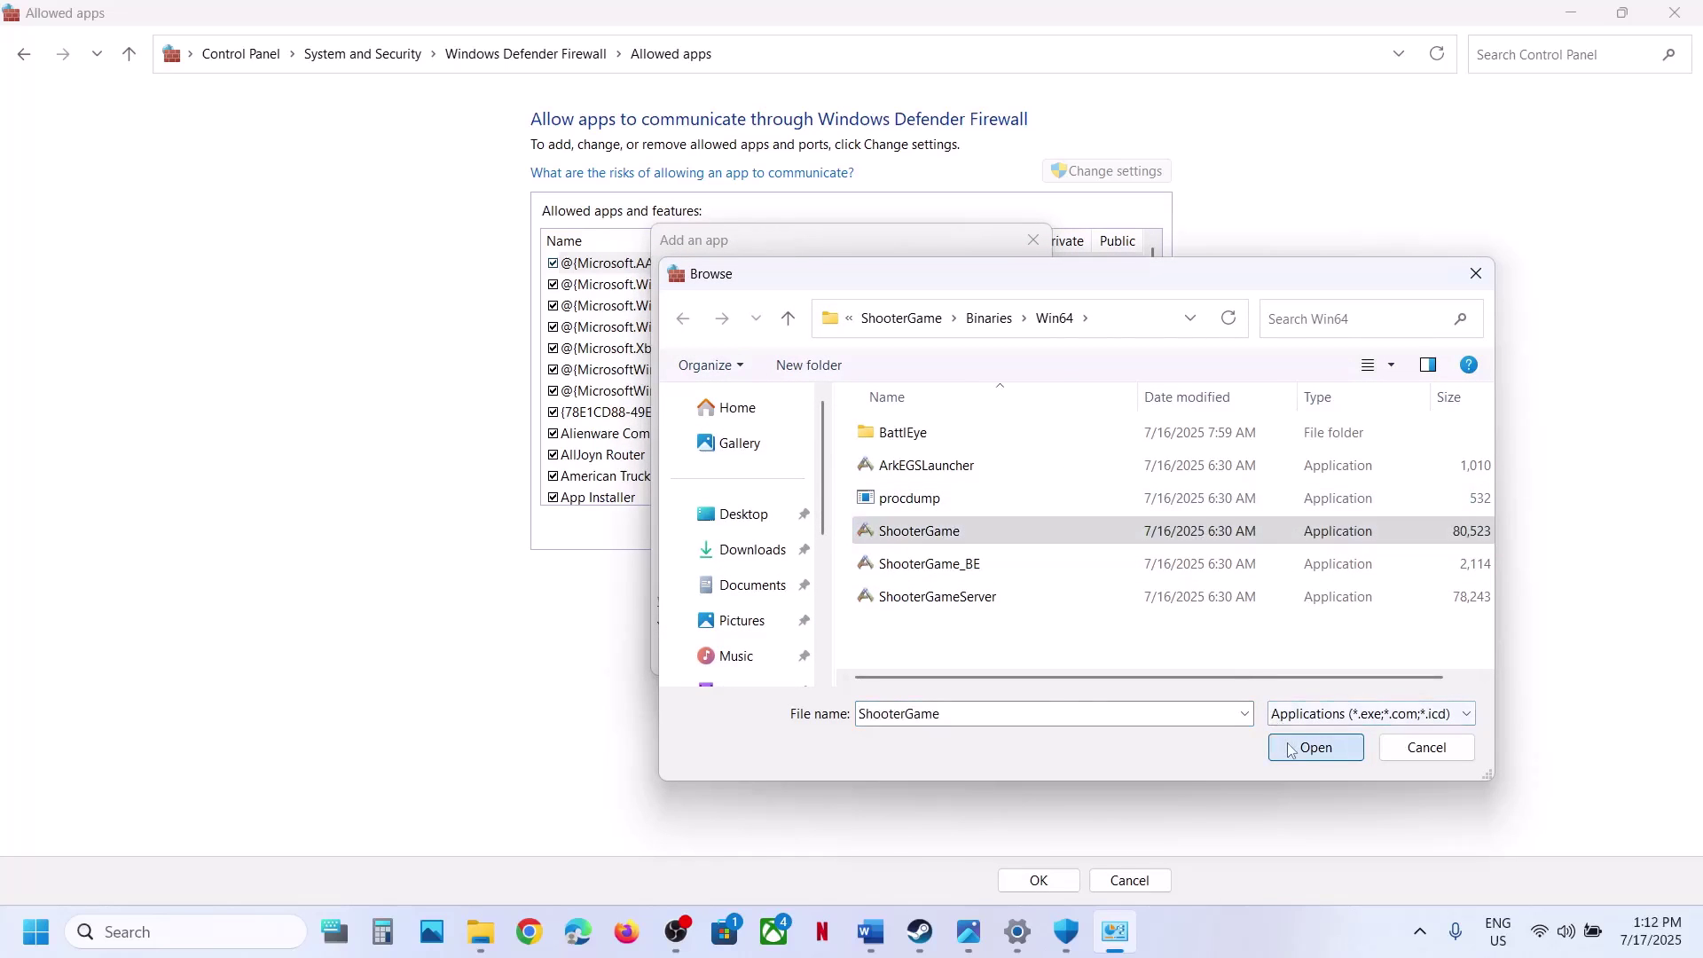
{"action": "left_click", "coordinate": [933, 662]}
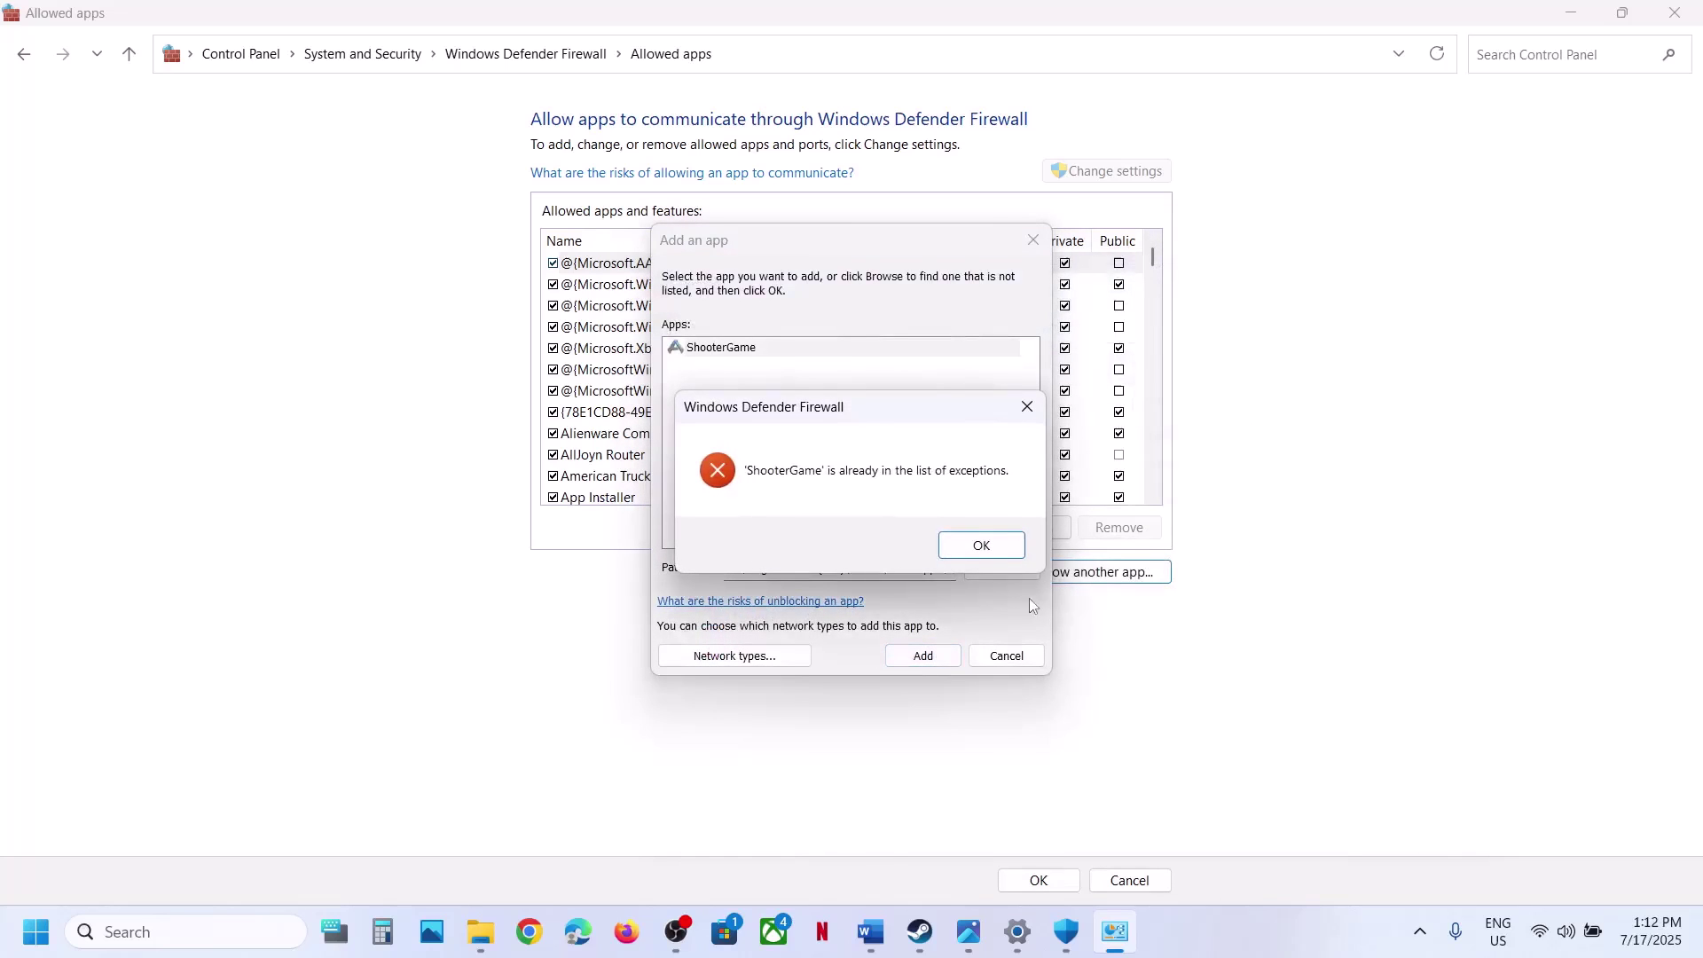
{"action": "left_click", "coordinate": [978, 545]}
- Try to allow ShooterGame_BE, the BattlEye Launcher, from the Win64 folder through the firewall
{"action": "left_click", "coordinate": [993, 569]}
{"action": "left_click", "coordinate": [929, 564]}
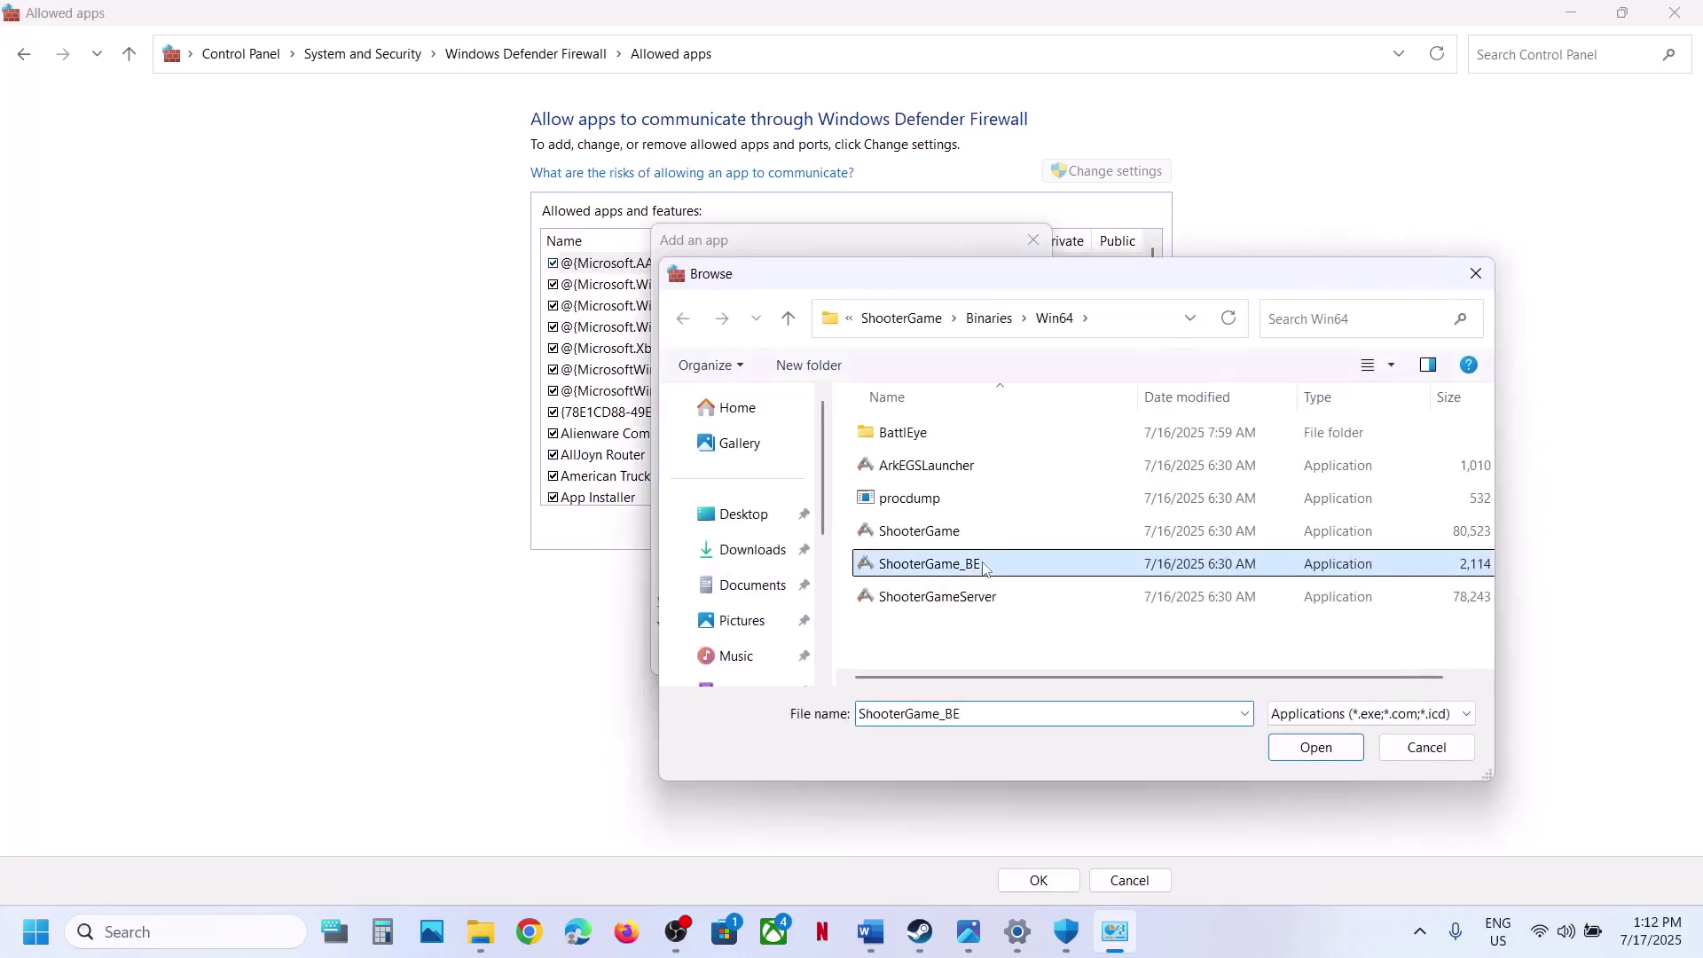
{"action": "left_click", "coordinate": [1291, 748]}
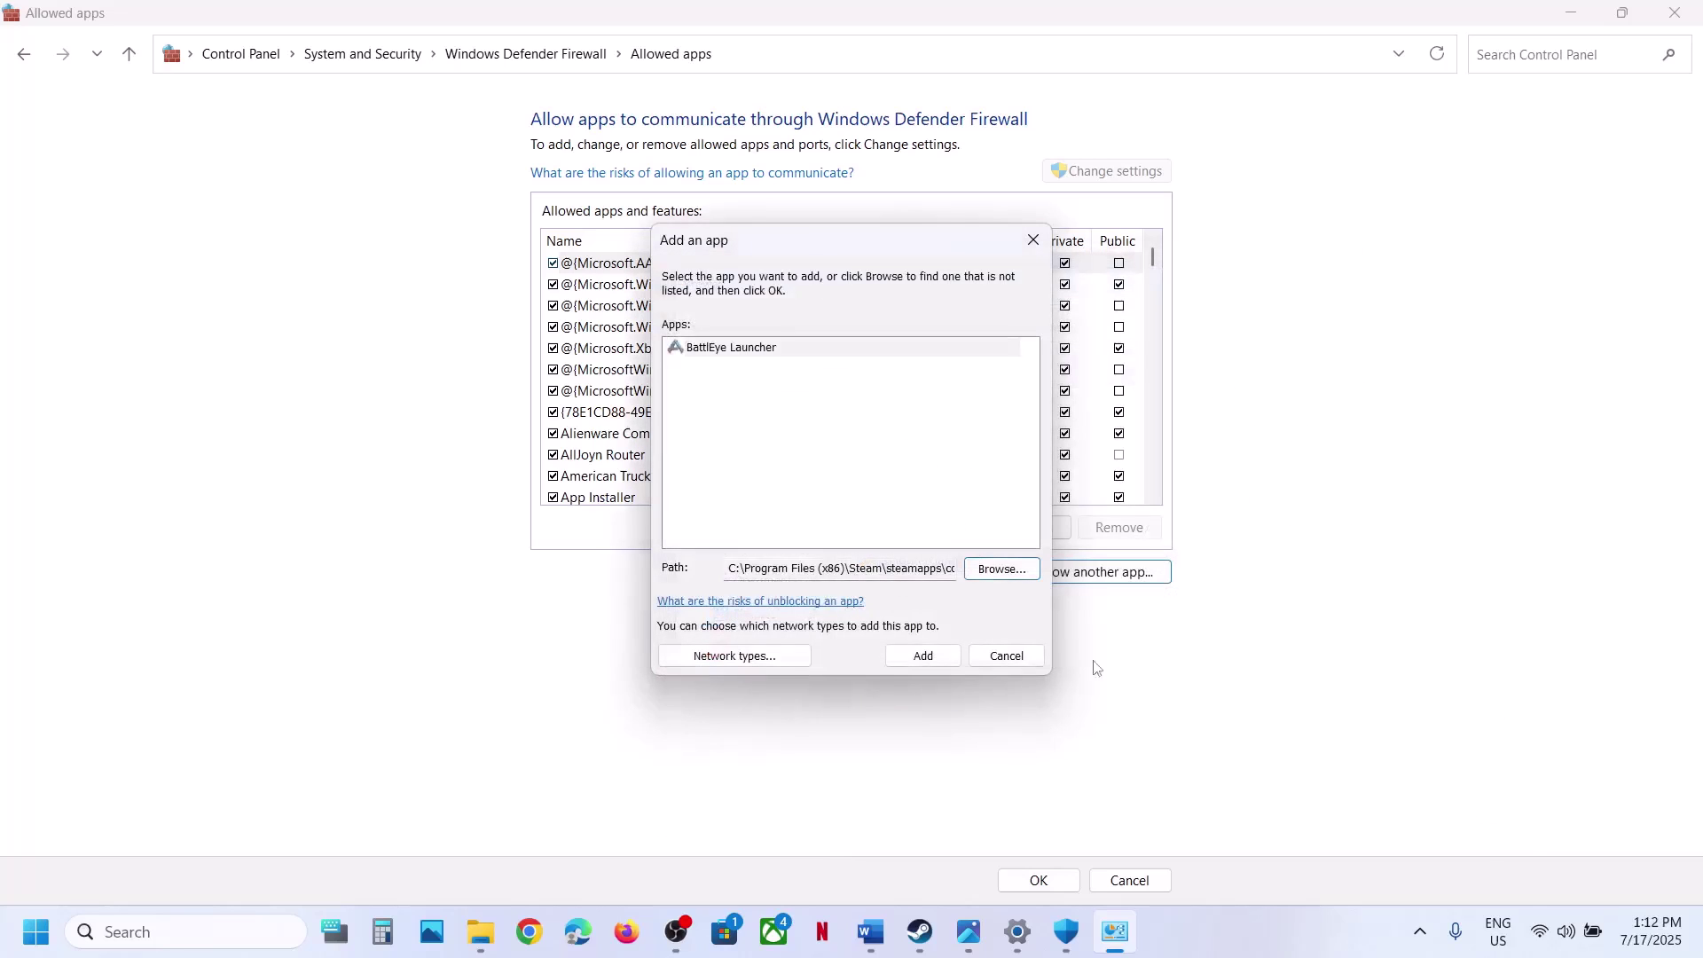
{"action": "left_click", "coordinate": [923, 655]}
{"action": "left_click", "coordinate": [1011, 545]}
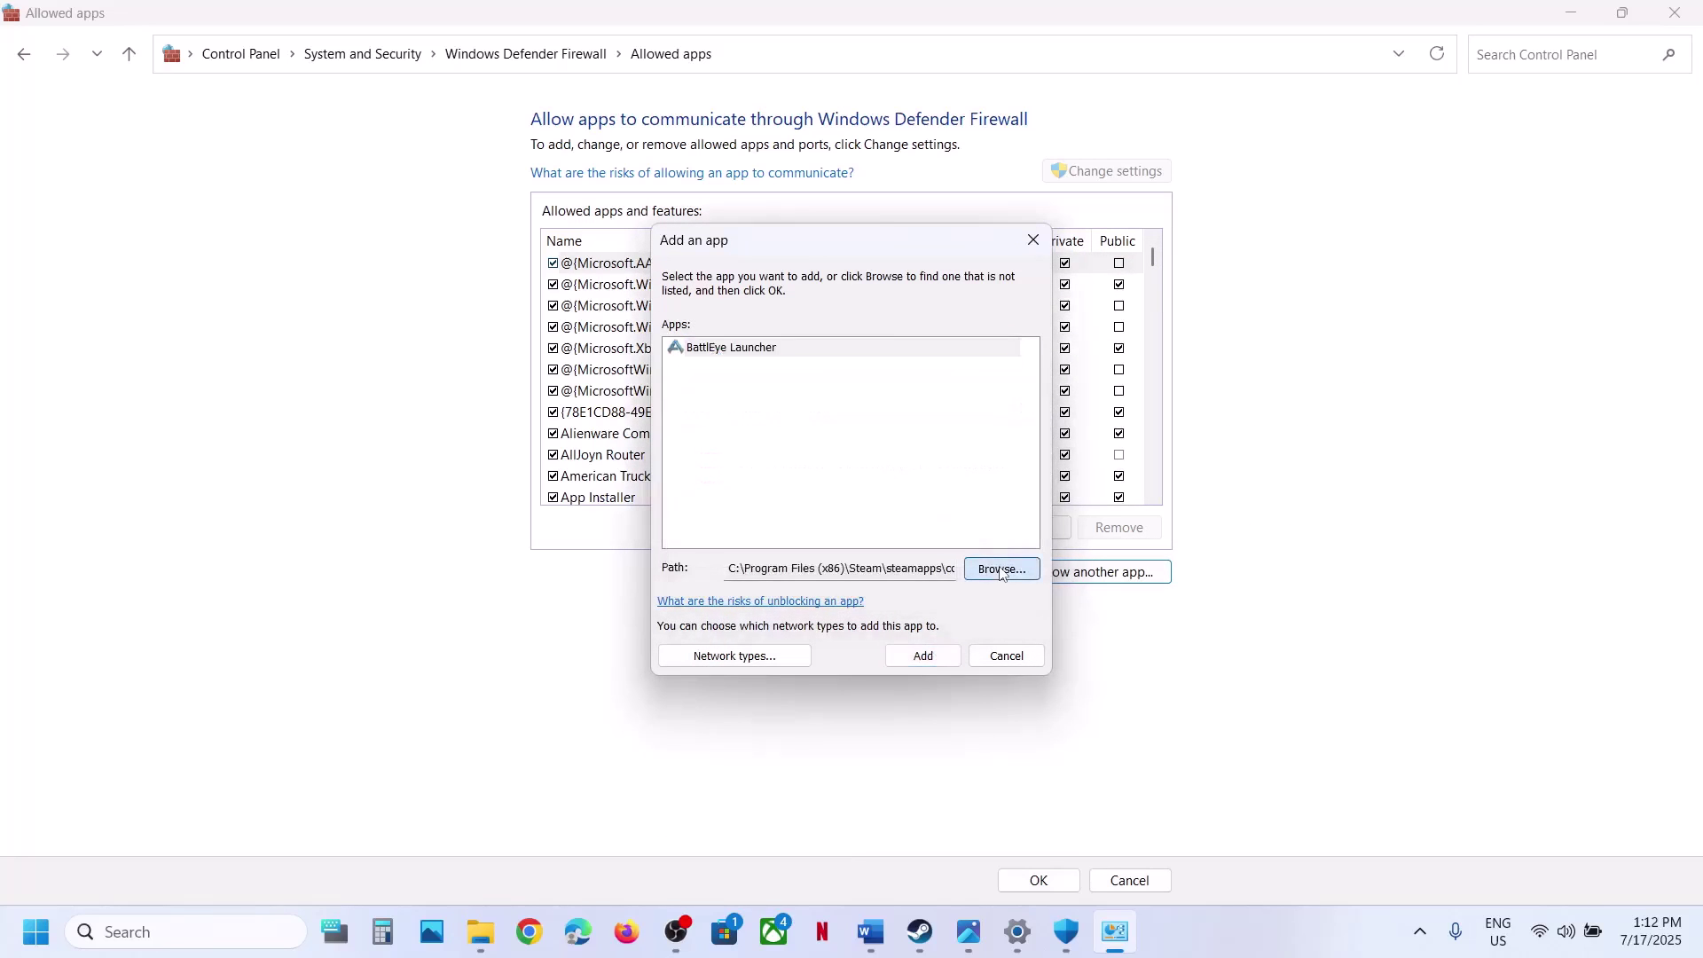
- Try to add ShooterGameServer from the Win64 folder to the firewall's allowed apps
{"action": "left_click", "coordinate": [998, 569]}
{"action": "left_click", "coordinate": [988, 597]}
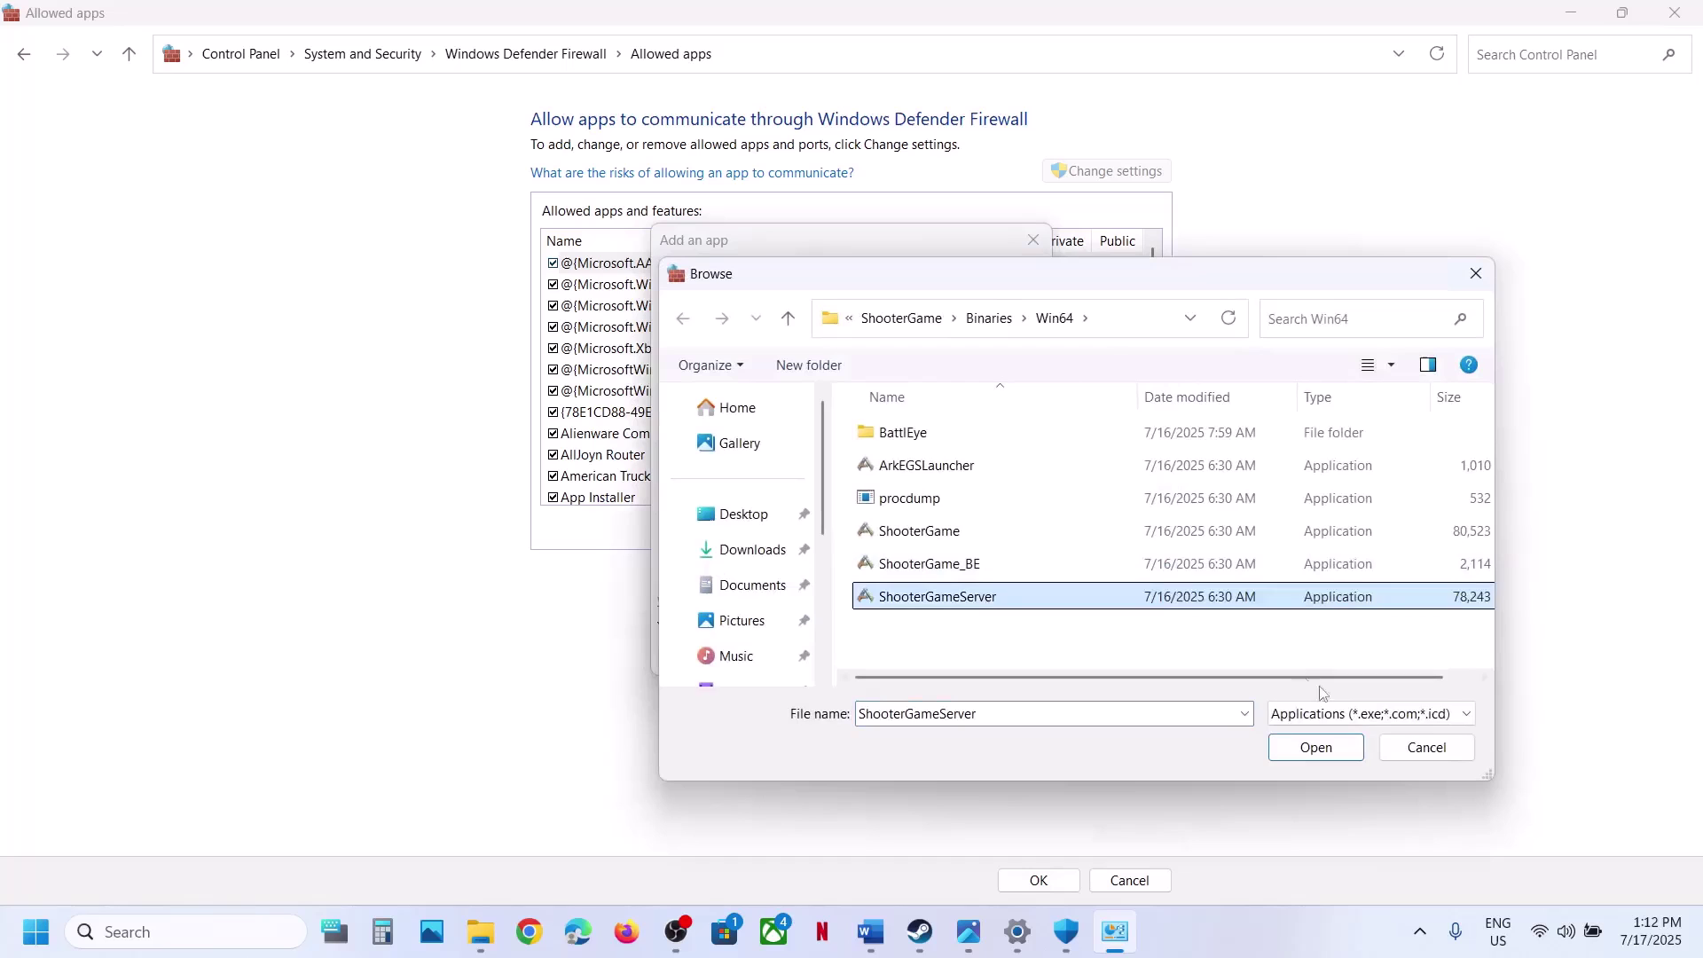
{"action": "left_click", "coordinate": [1317, 748]}
{"action": "left_click", "coordinate": [923, 658]}
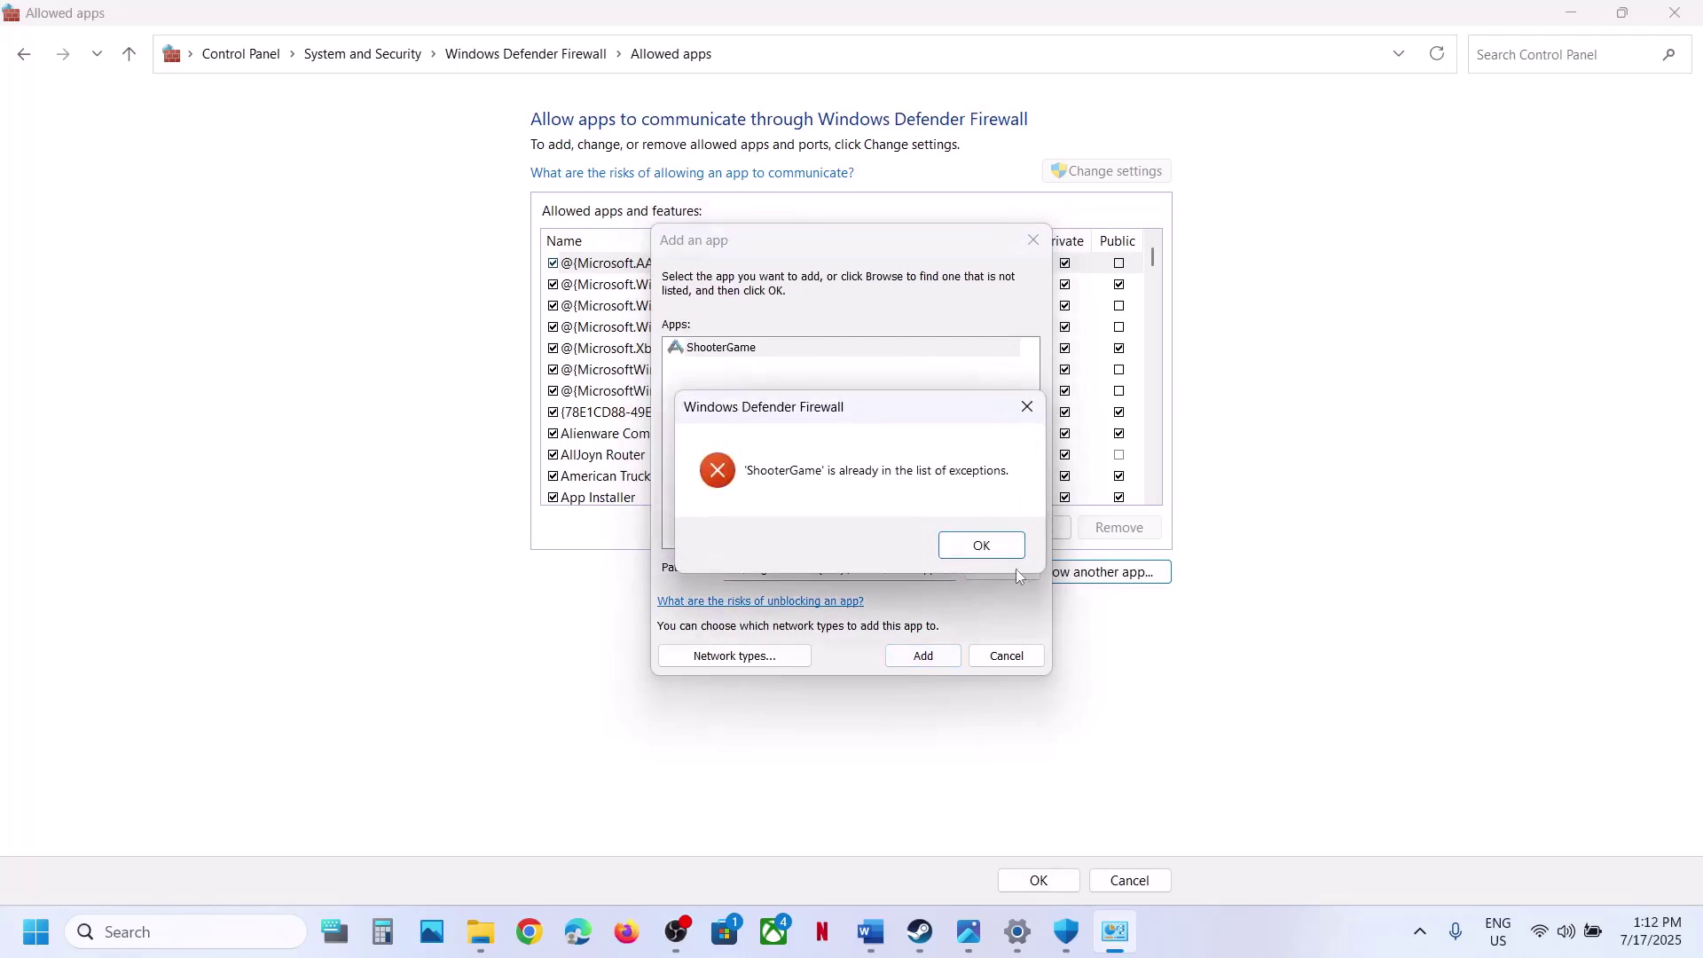
{"action": "left_click", "coordinate": [985, 547]}
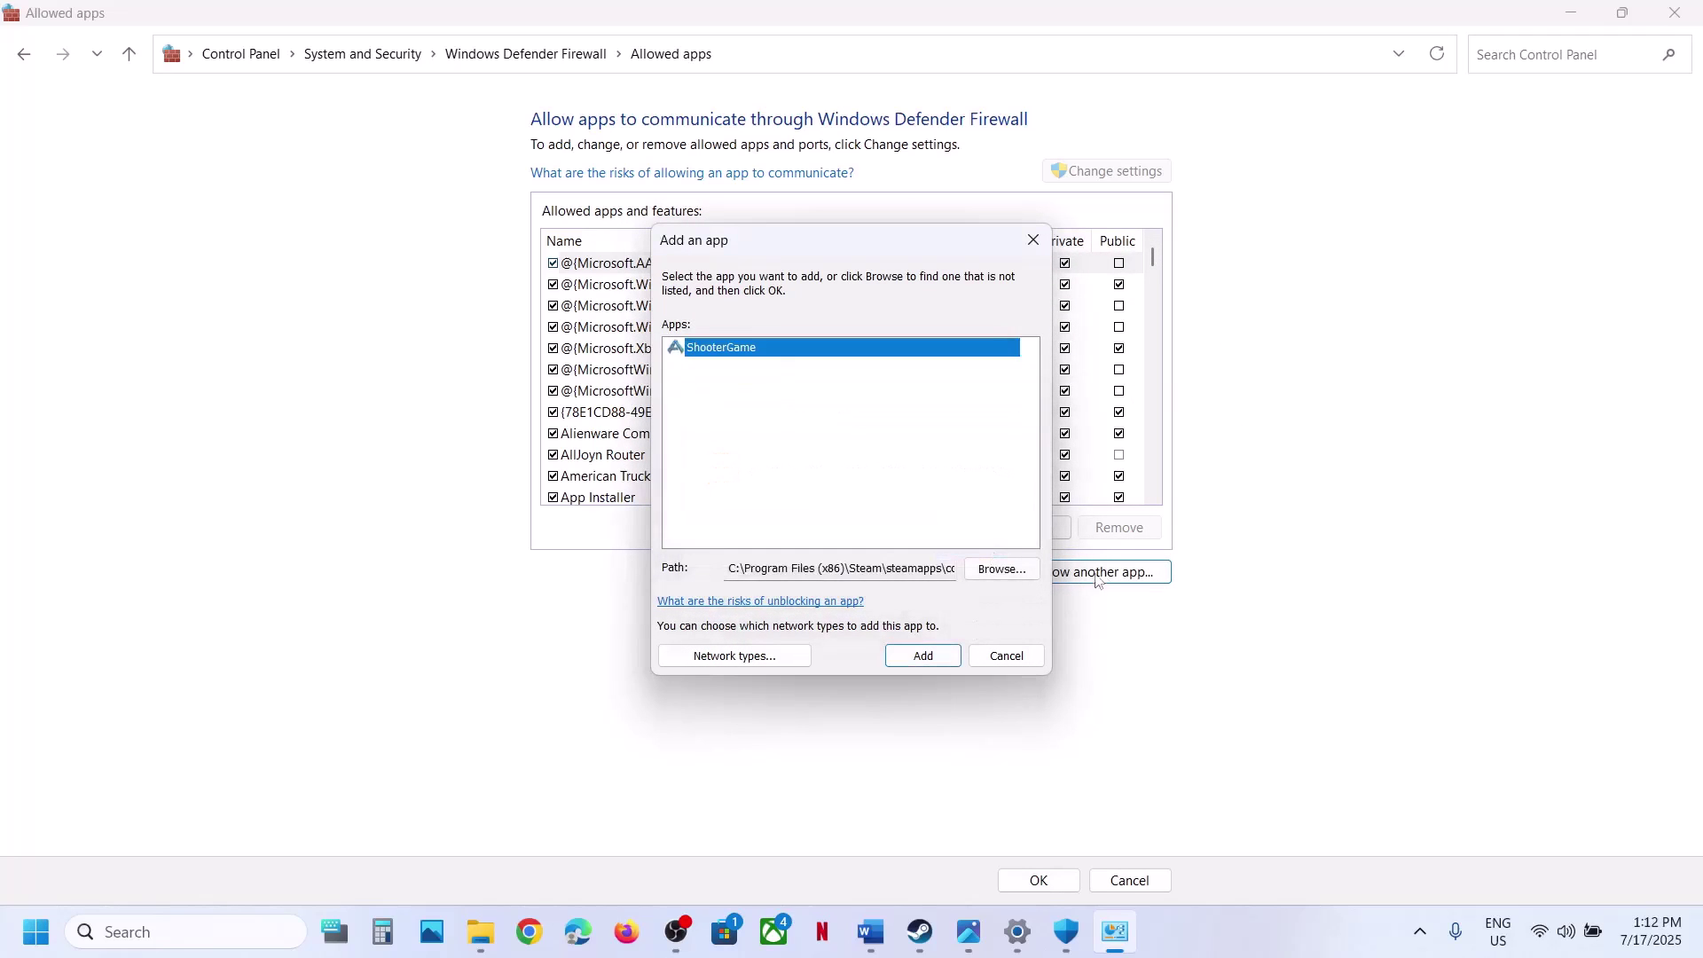
- Try to allow BEService_x64 from Win64\BattlEye through the firewall, and close the allowed apps window
{"action": "left_click", "coordinate": [985, 571]}
{"action": "double_click", "coordinate": [914, 434]}
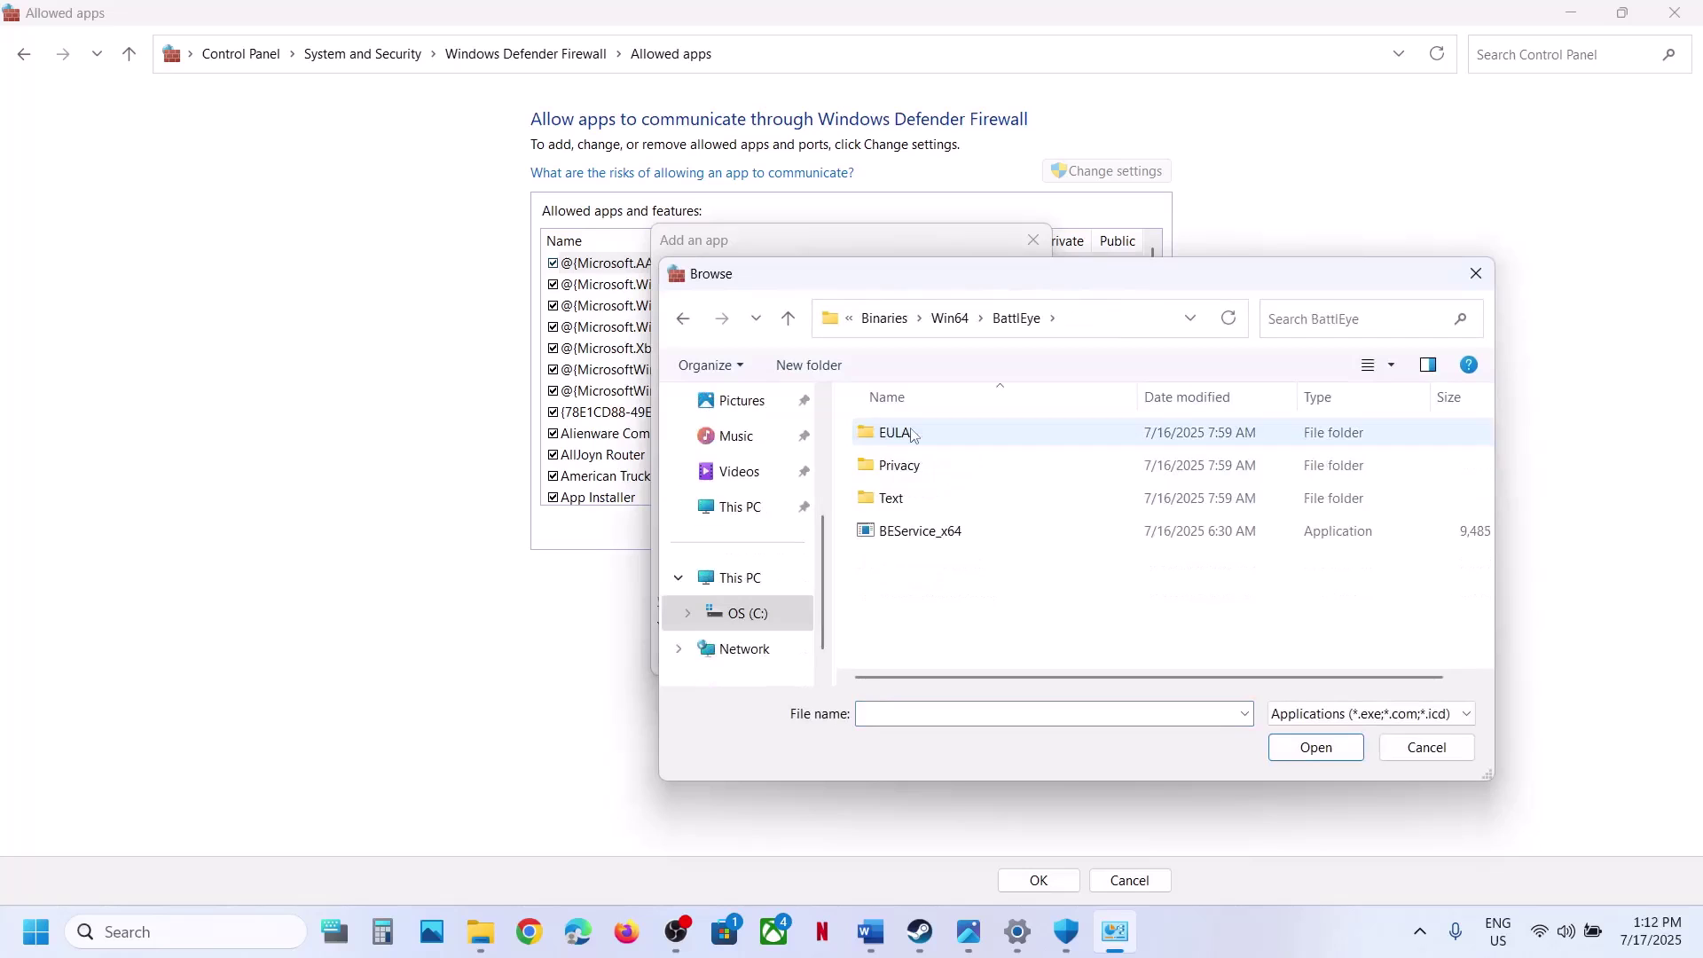
{"action": "left_click", "coordinate": [919, 530]}
{"action": "left_click", "coordinate": [1306, 759]}
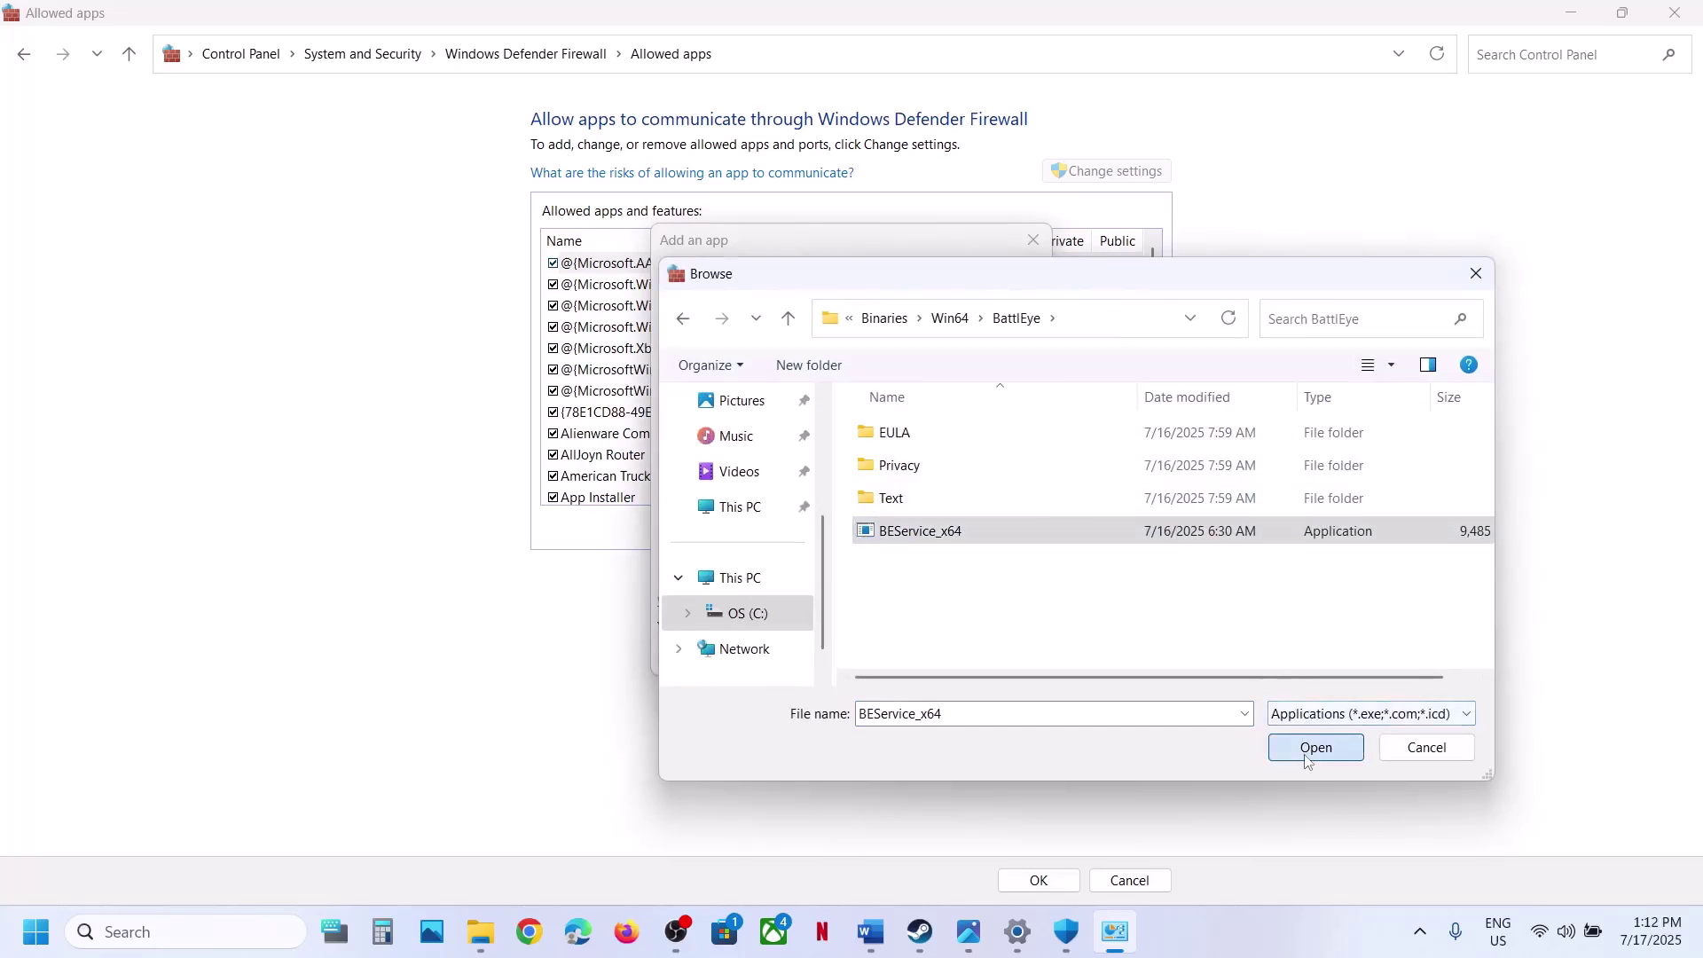
{"action": "left_click", "coordinate": [923, 656]}
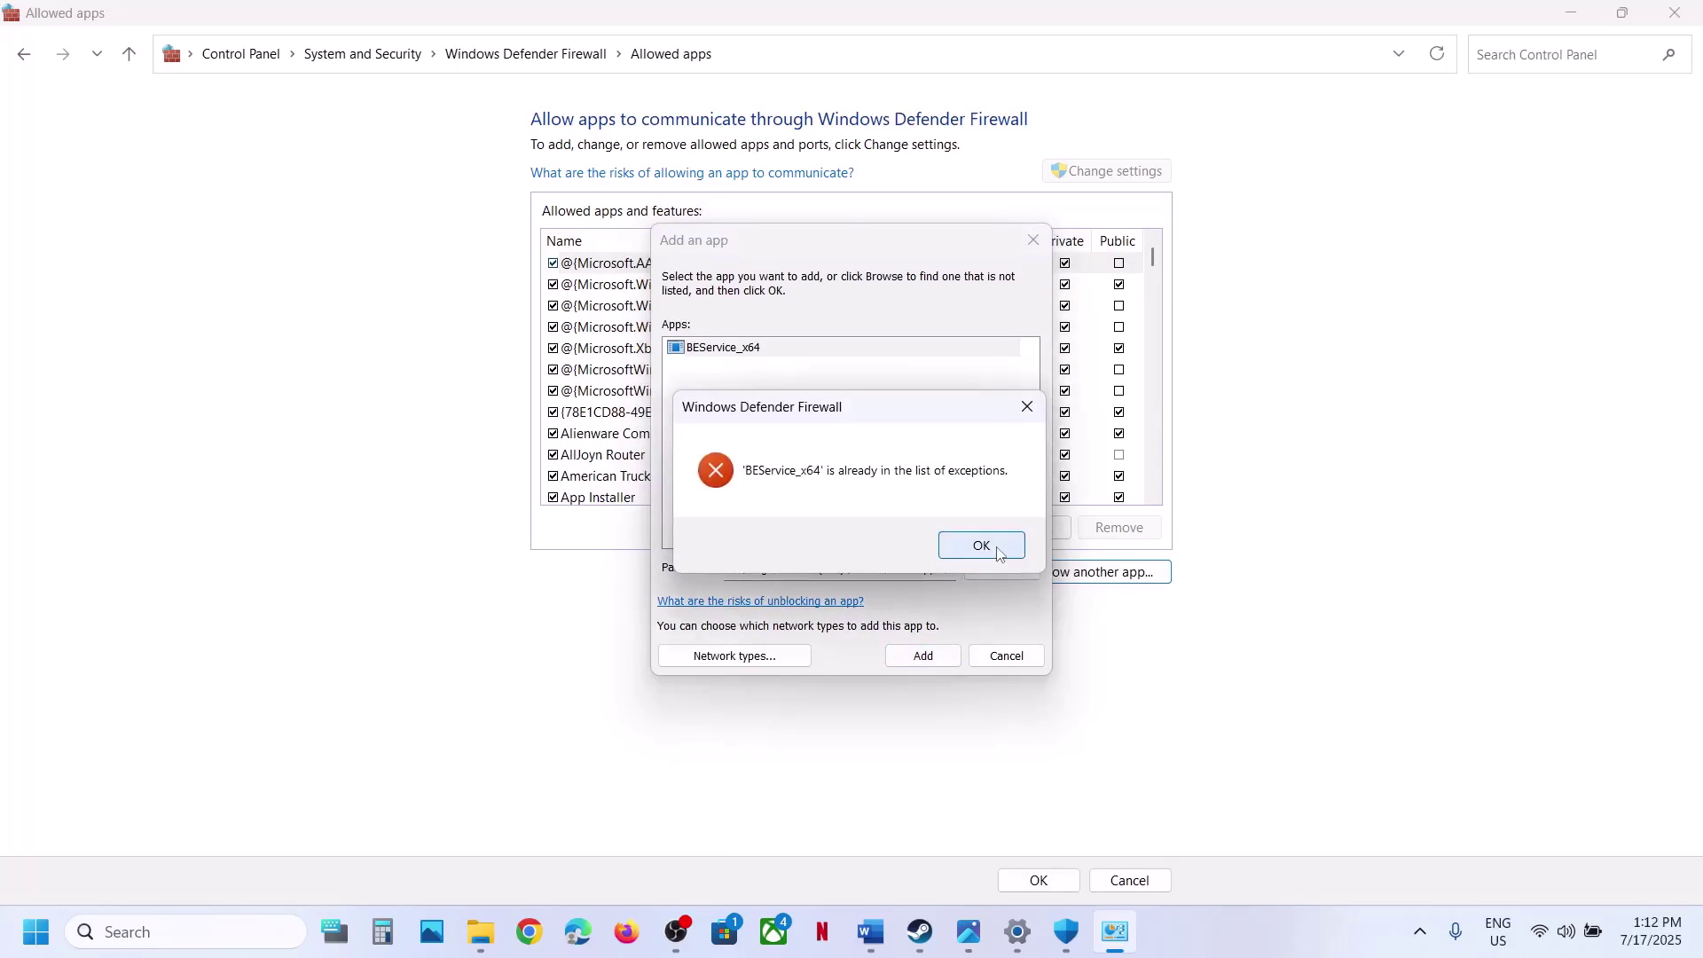
{"action": "left_click", "coordinate": [1000, 554]}
{"action": "left_click", "coordinate": [1031, 241]}
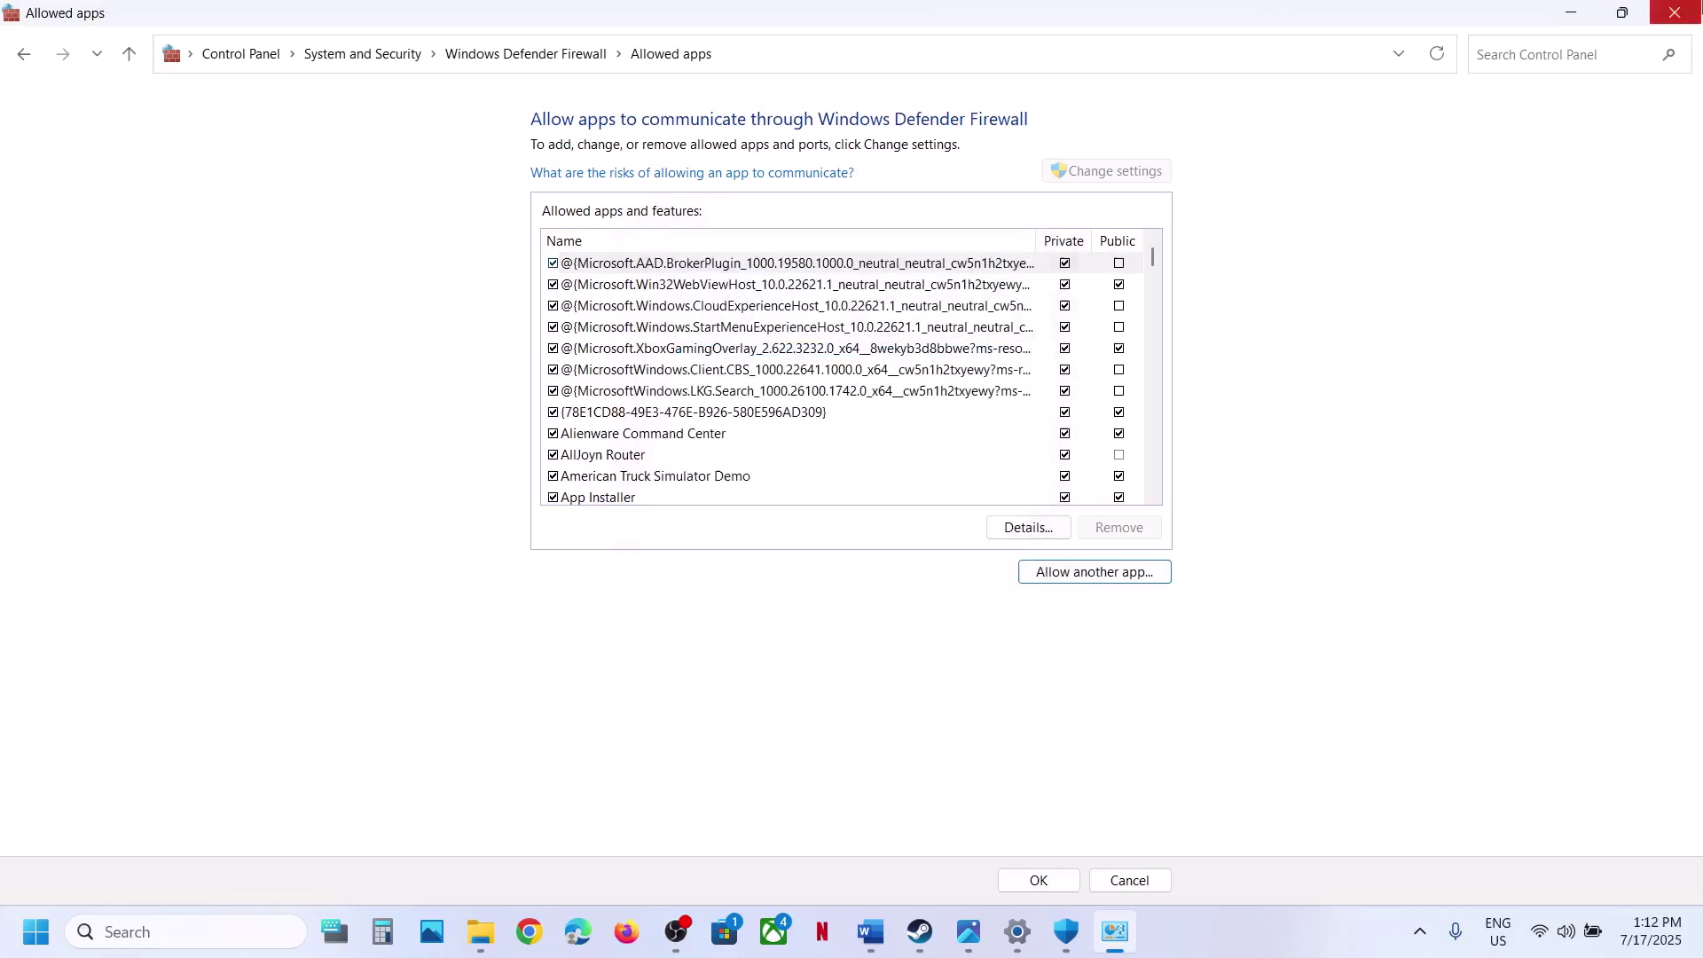
{"action": "left_click", "coordinate": [1688, 14]}
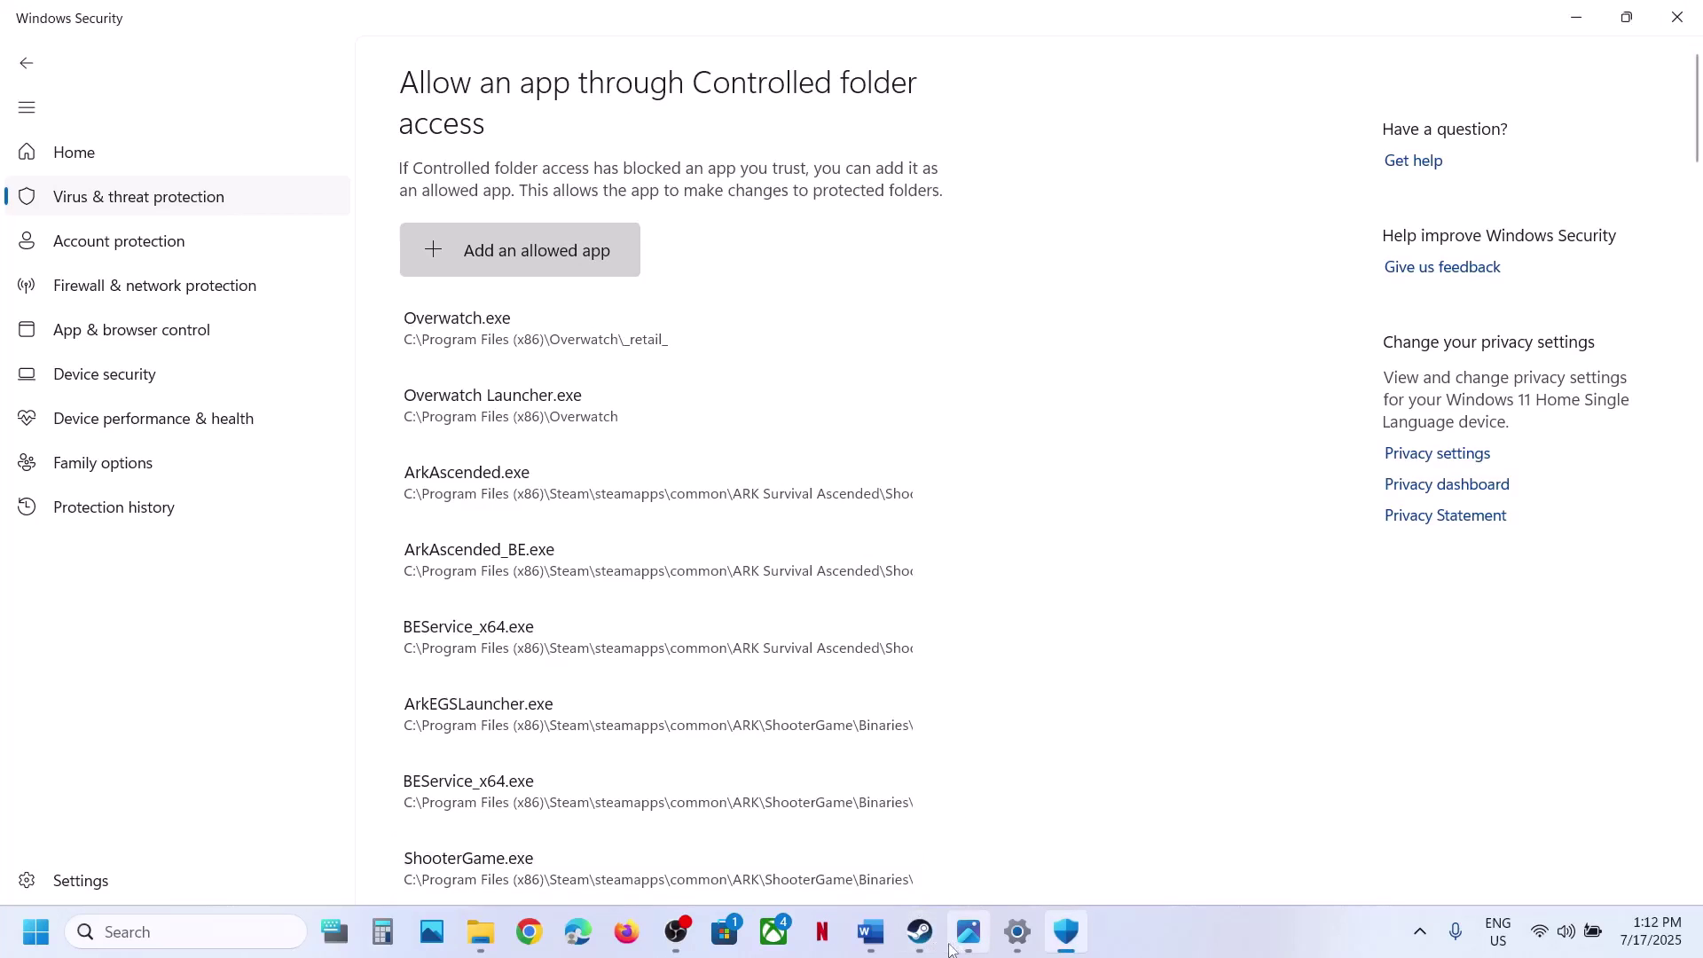
- Switch to the Word notes and read the Step 7 instruction on verifying the game files
{"action": "left_click", "coordinate": [919, 931]}
{"action": "left_click", "coordinate": [871, 931]}
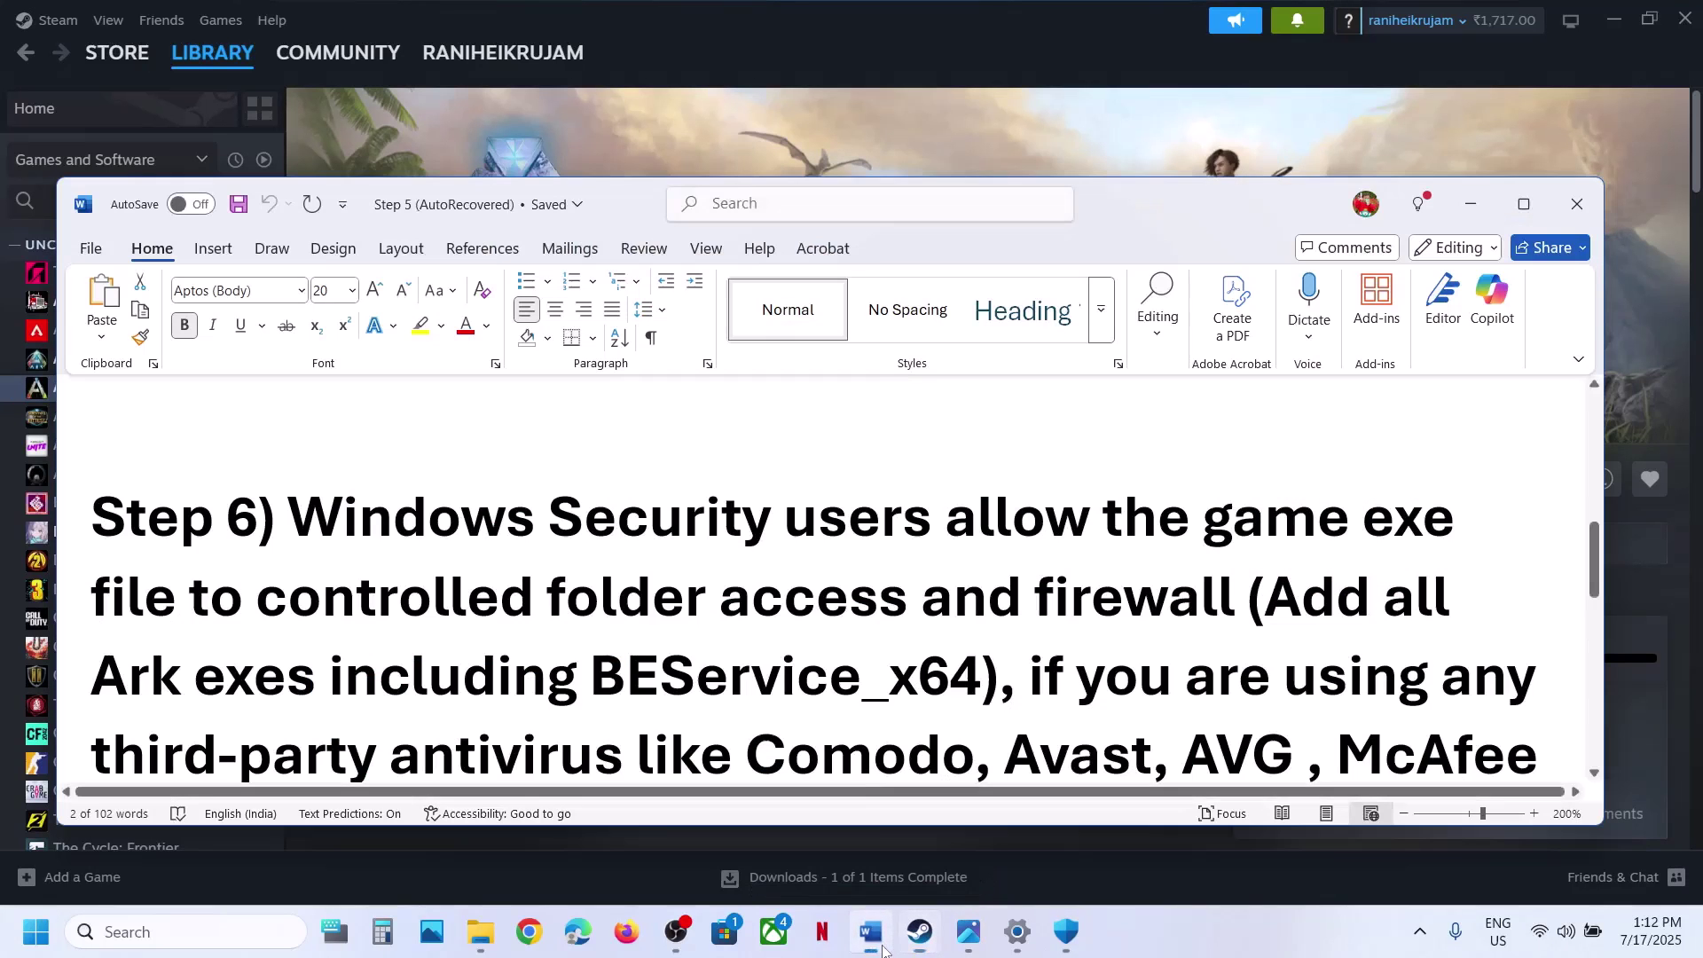
{"action": "scroll", "coordinate": [787, 689], "scroll_direction": "down", "scroll_amount": 6}
{"action": "scroll", "coordinate": [564, 726], "scroll_direction": "up", "scroll_amount": 2}
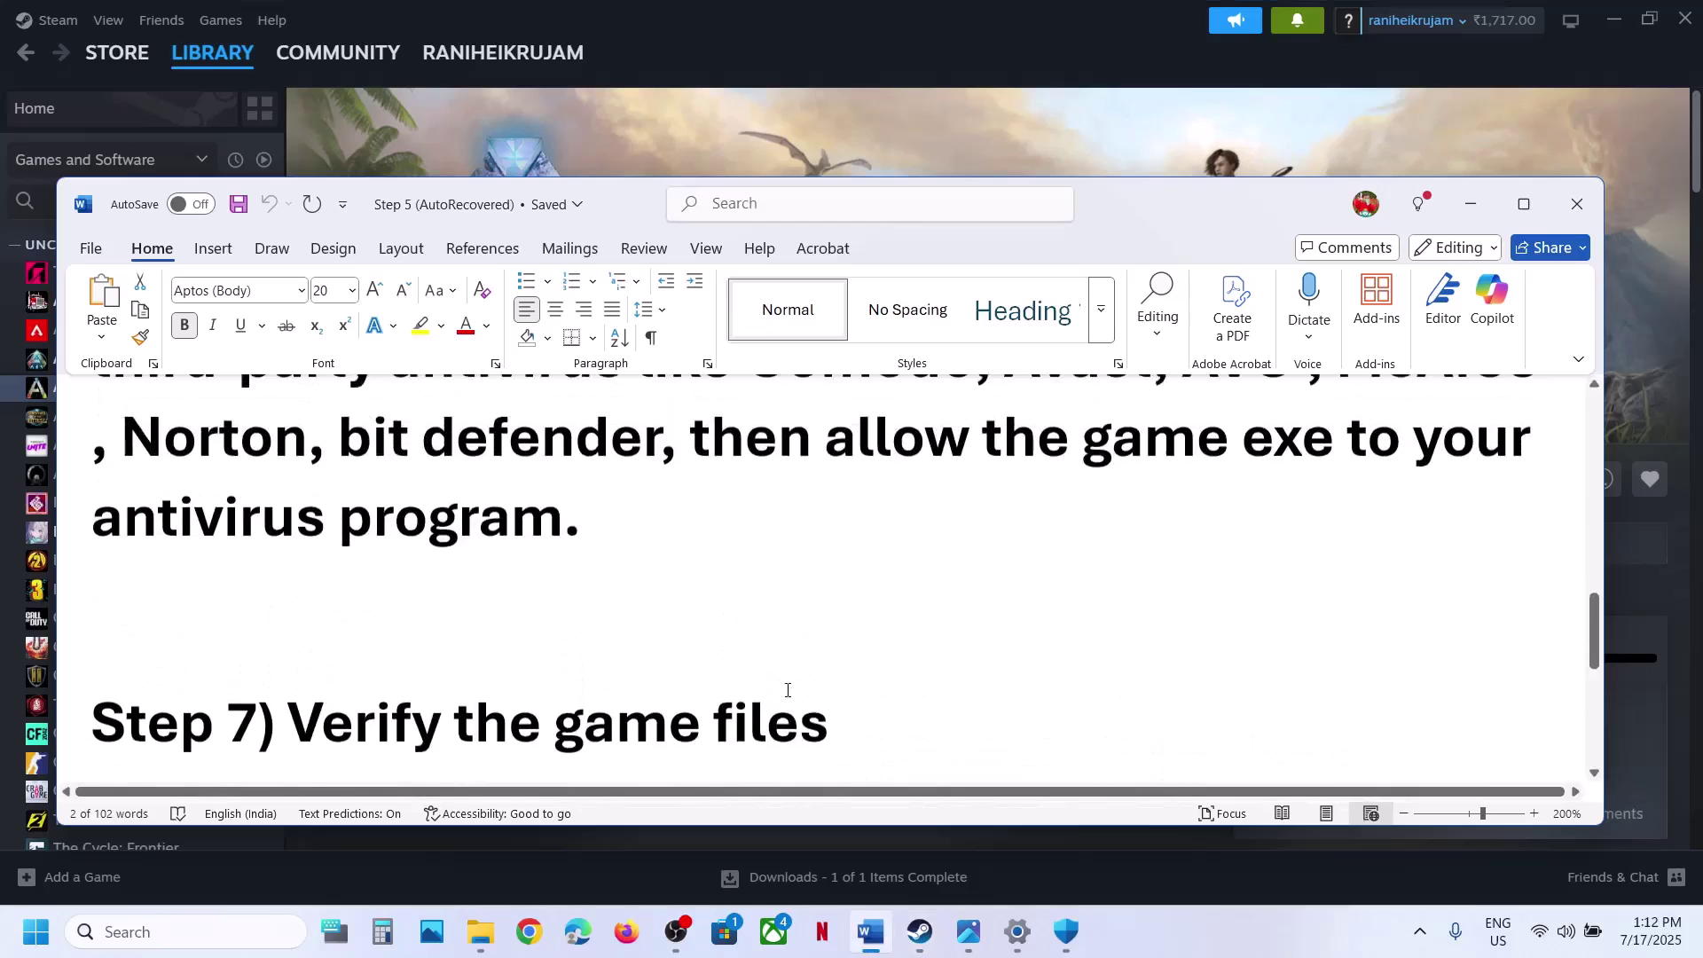
{"action": "left_click_drag", "start_coordinate": [564, 726], "coordinate": [864, 742]}
- Switch to Steam and examine the file verification option in ARK: Survival Evolved's Installed Files properties, leaving it unstarted
{"action": "key", "text": "alt+Tab"}
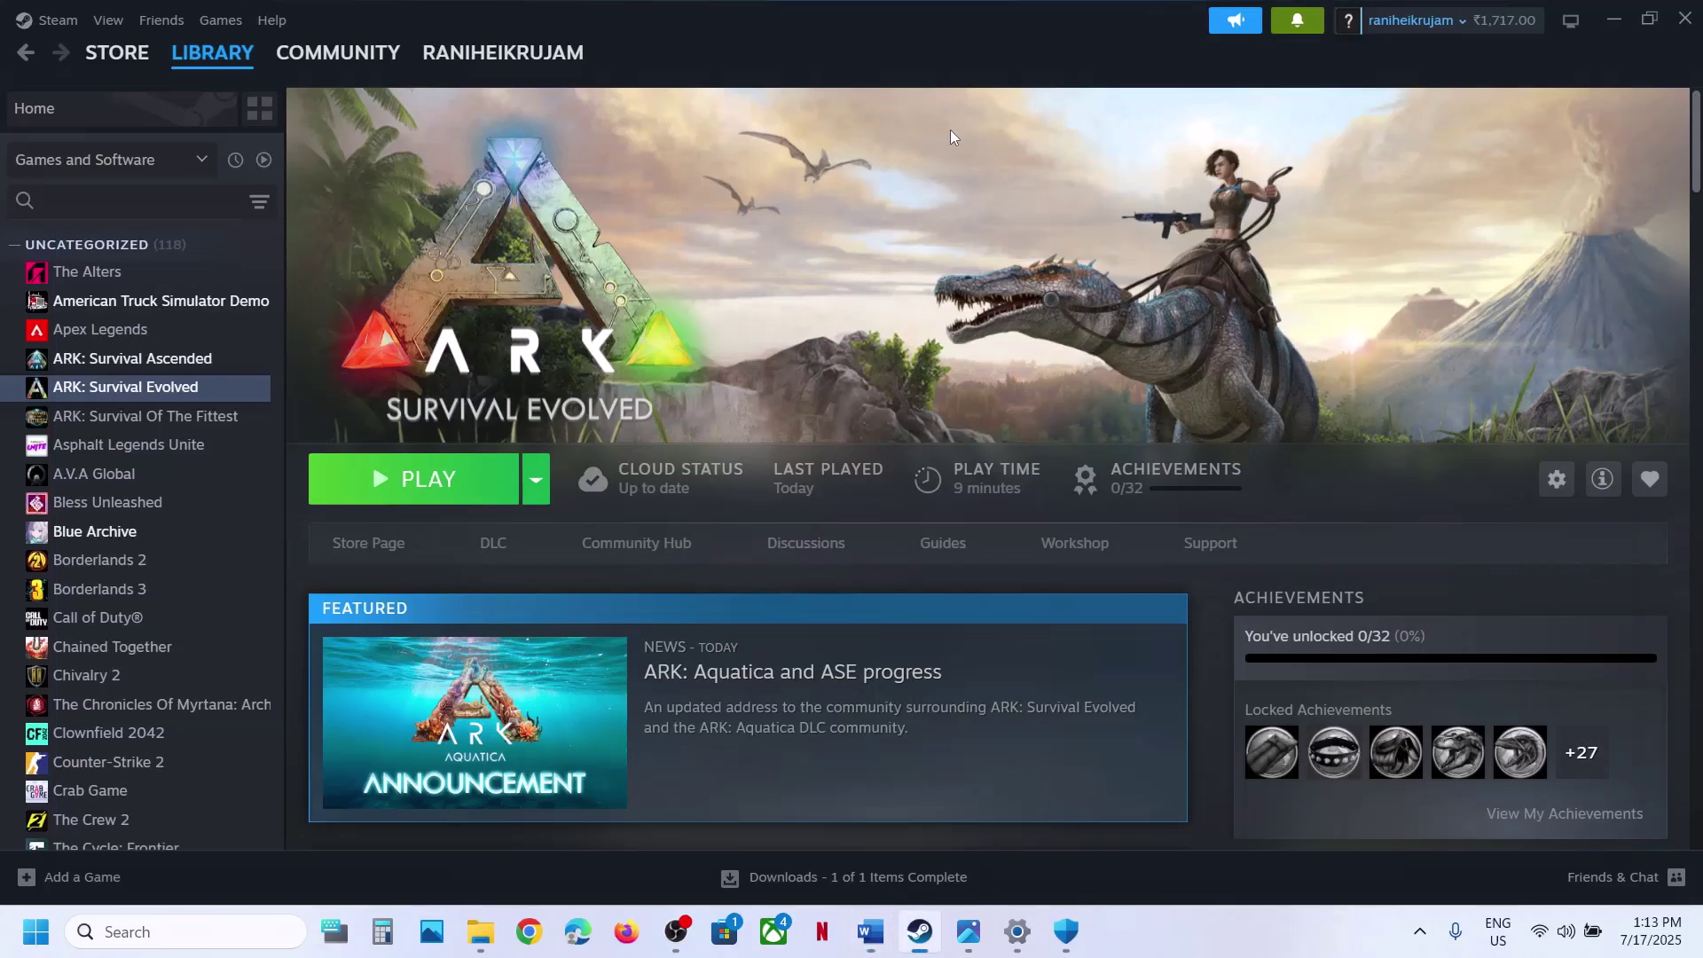
{"action": "right_click", "coordinate": [180, 394]}
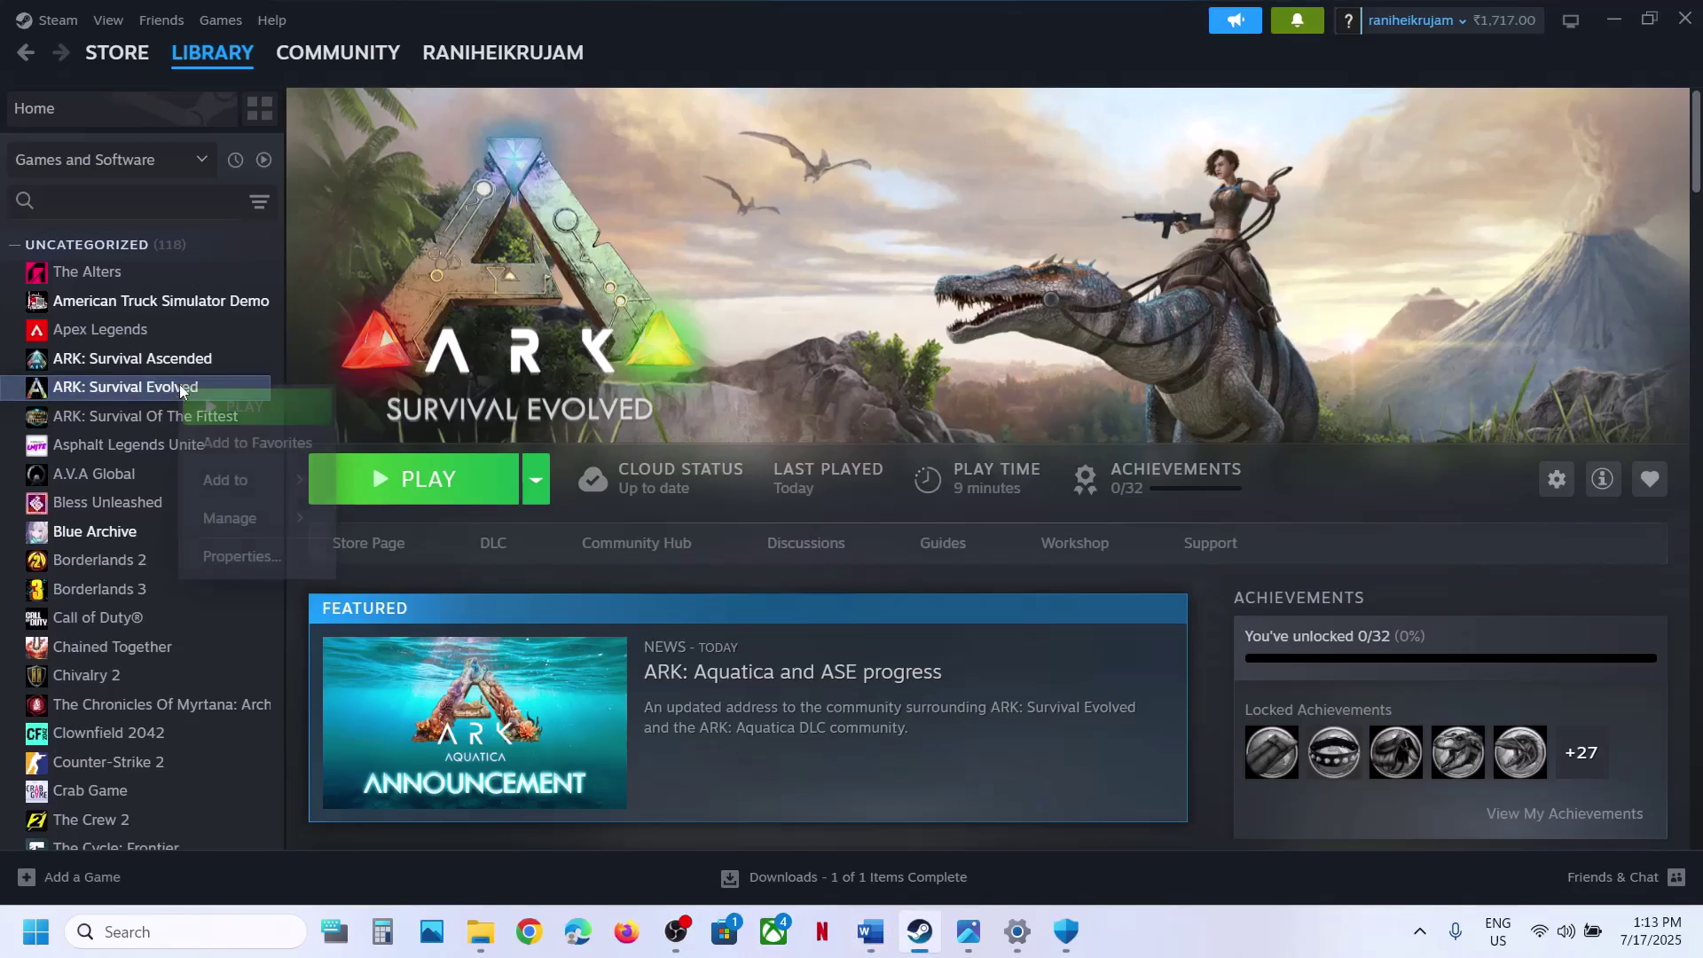
{"action": "left_click", "coordinate": [272, 572]}
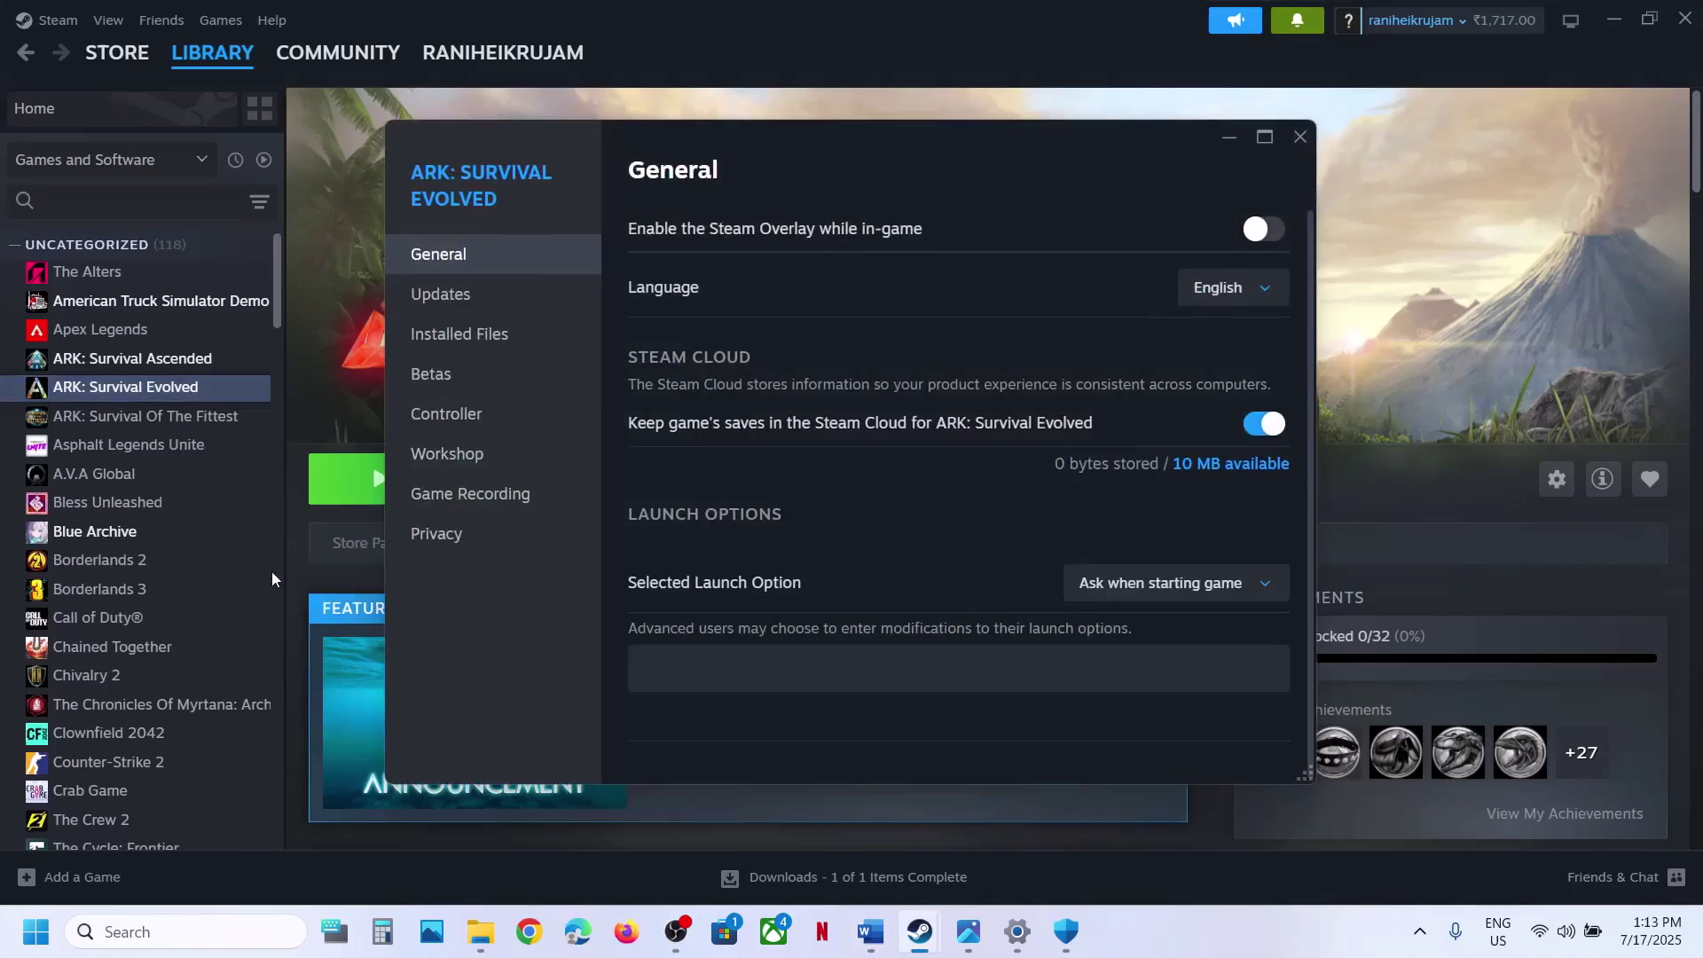
{"action": "left_click", "coordinate": [471, 345]}
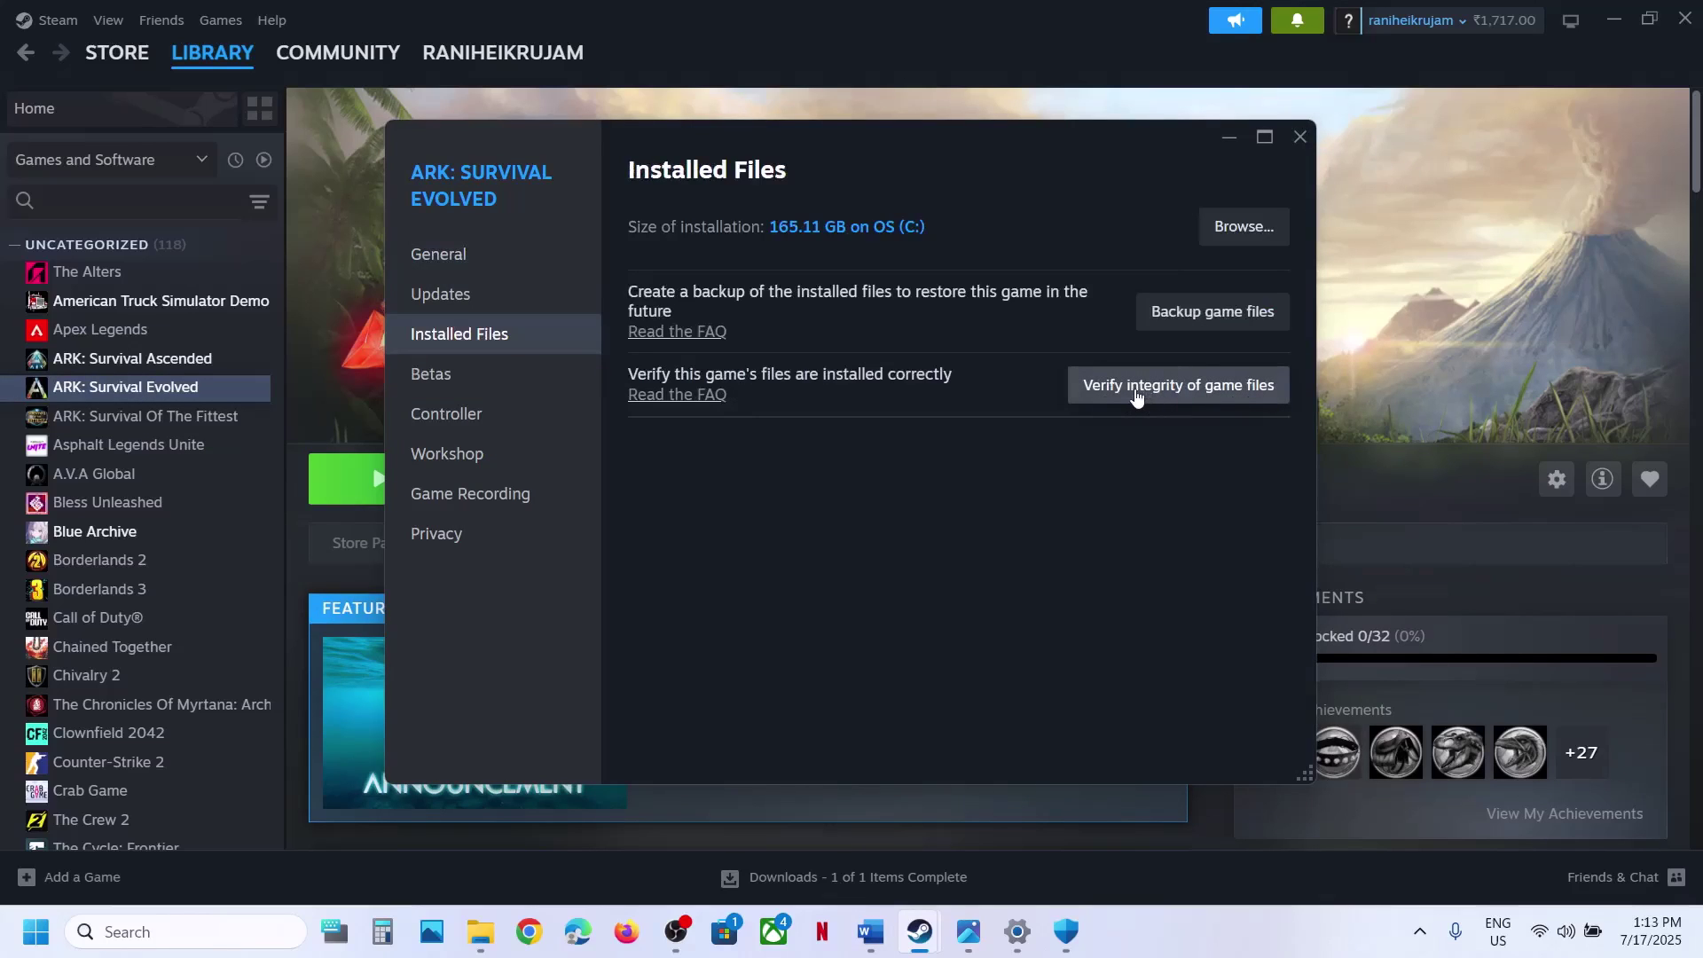
{"action": "left_click", "coordinate": [1301, 137]}
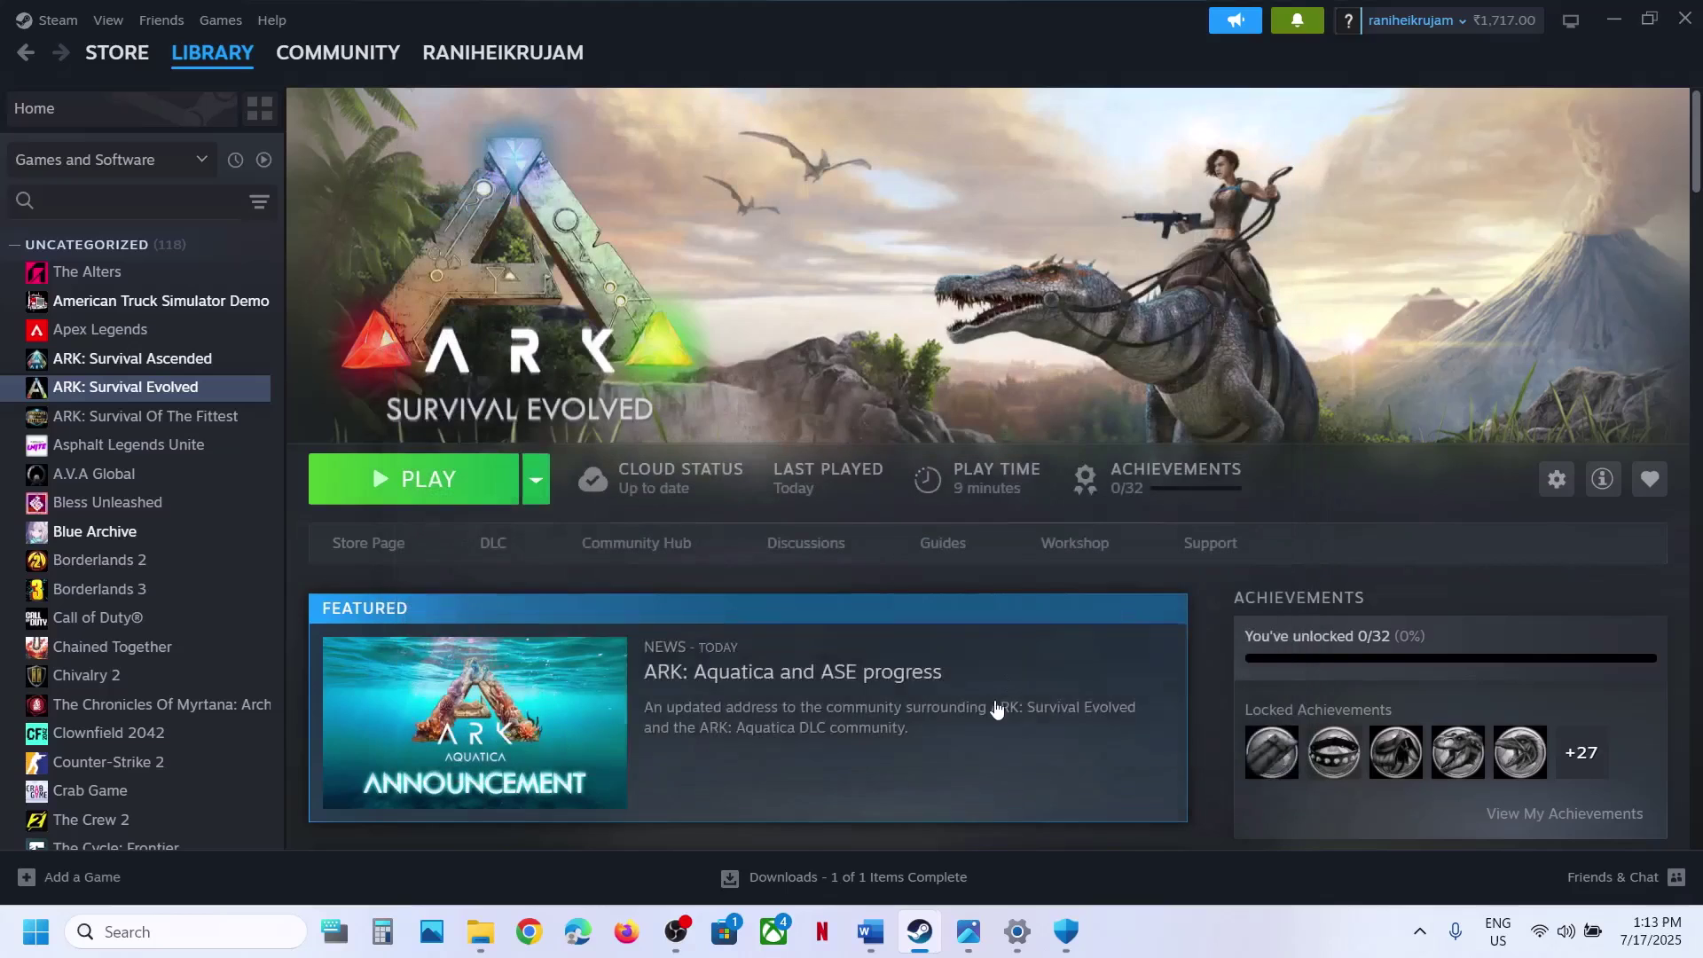
- Switch back to the Word notes and read Step 9 on running the game as an administrator
{"action": "left_click", "coordinate": [870, 932]}
{"action": "scroll", "coordinate": [760, 563], "scroll_direction": "down", "scroll_amount": 8}
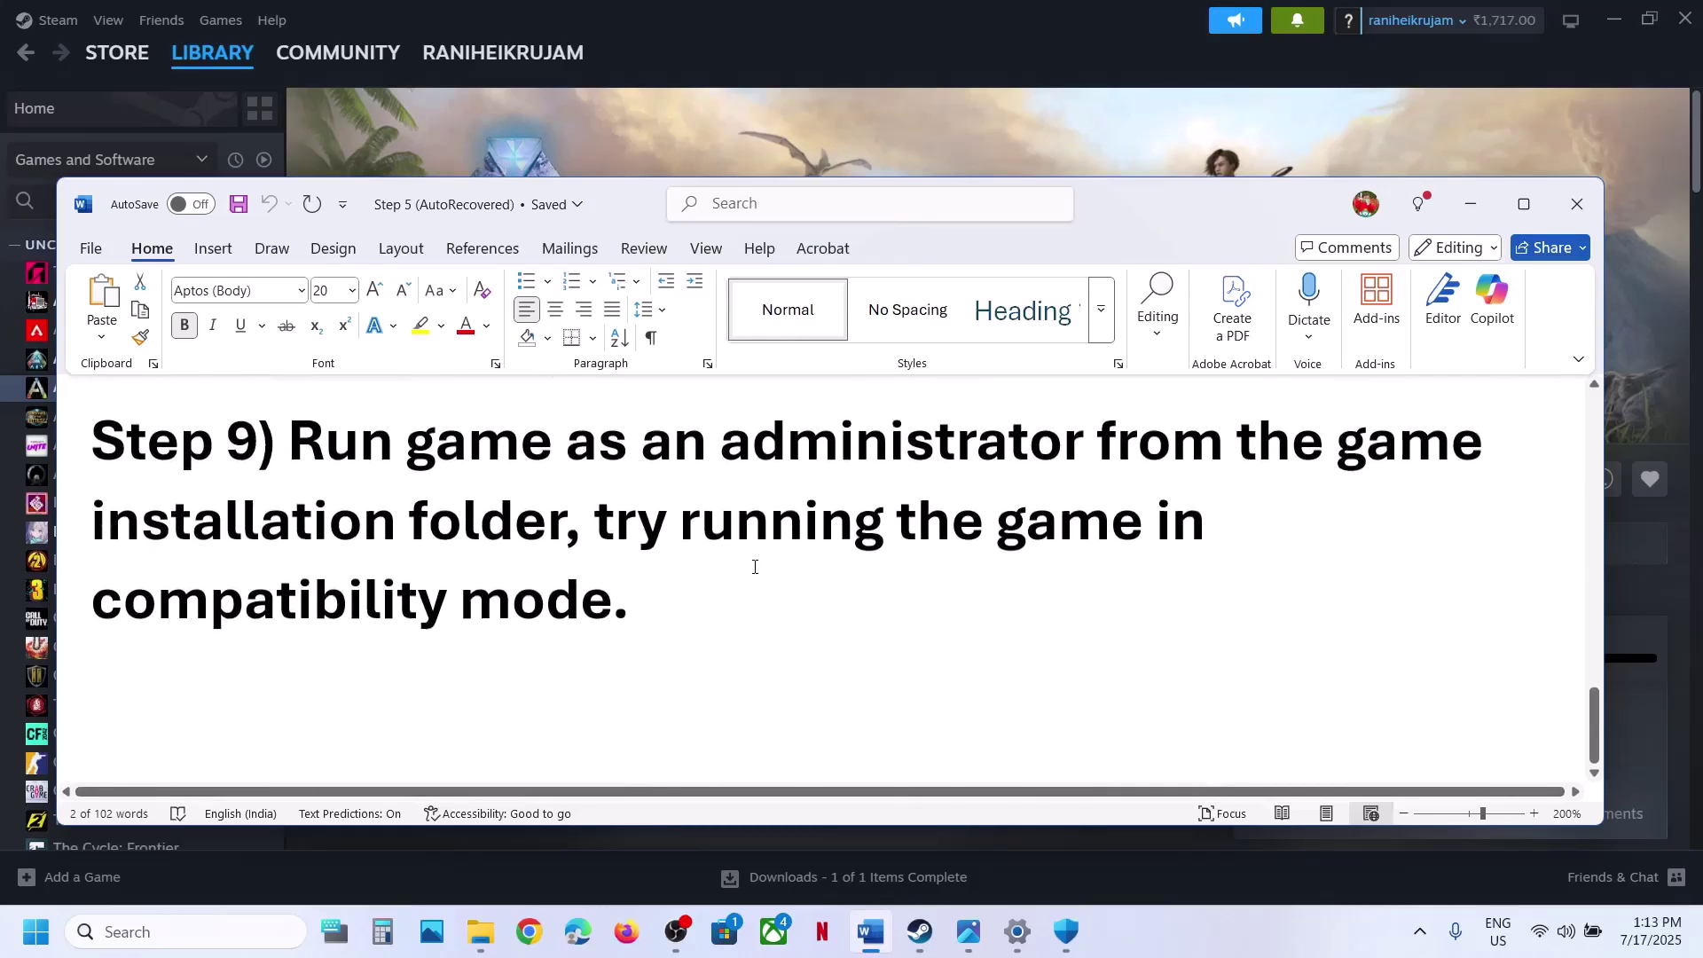
{"action": "left_click_drag", "start_coordinate": [461, 443], "coordinate": [1084, 441]}
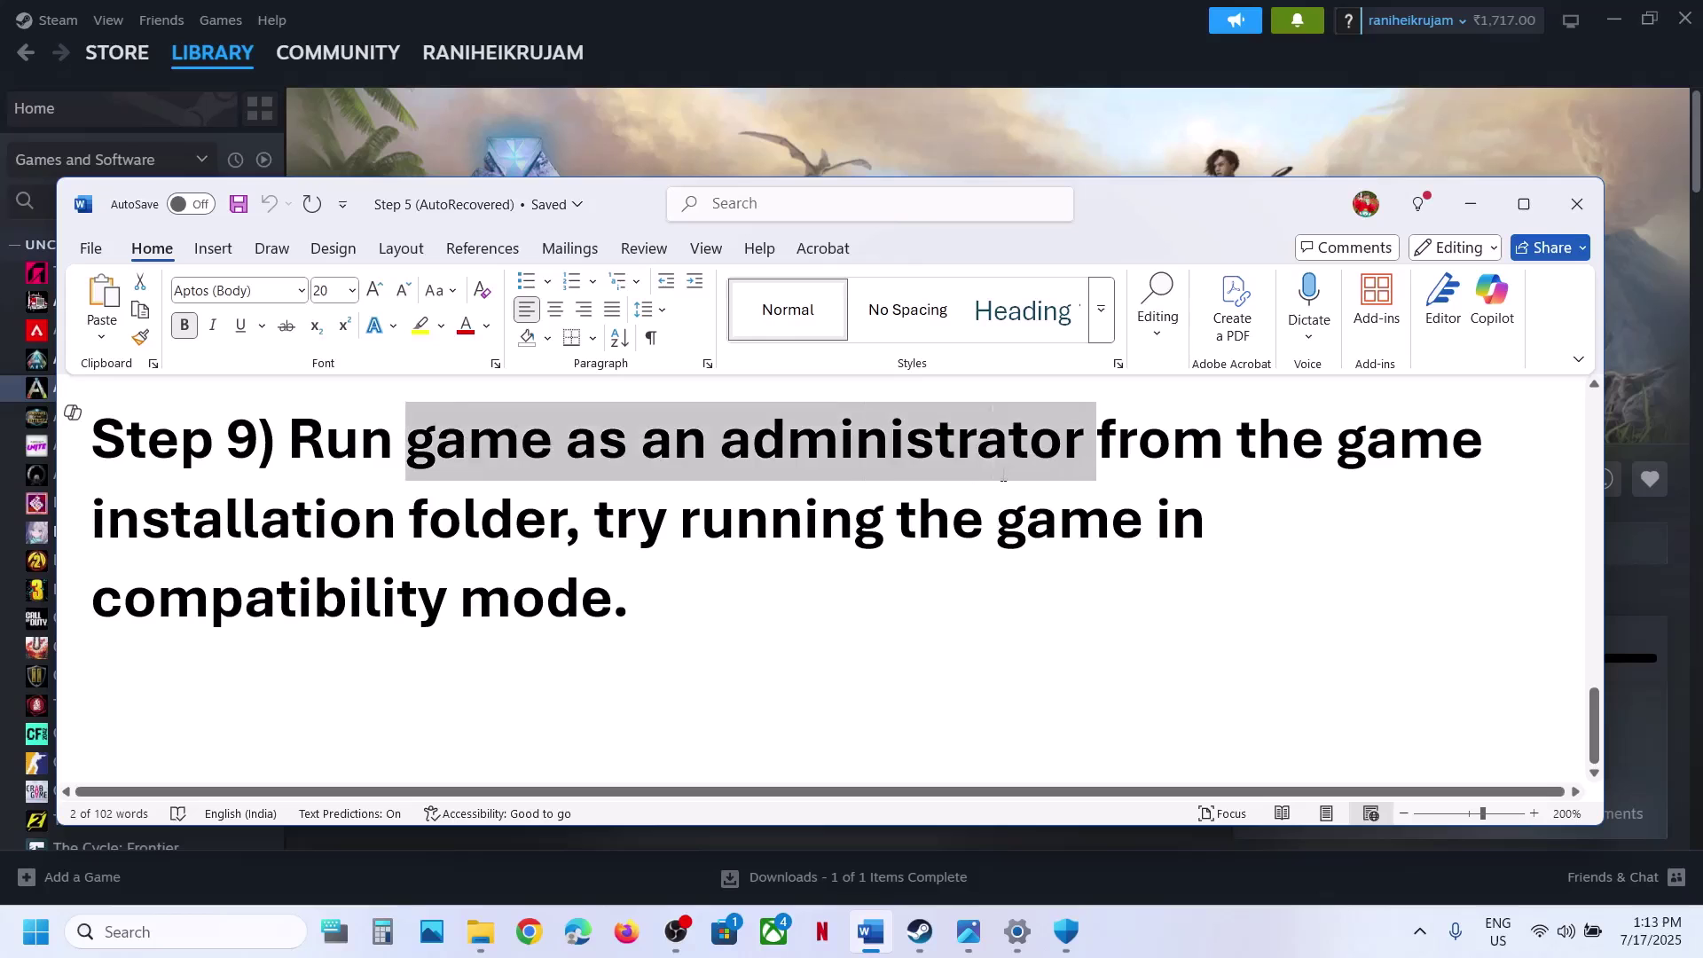
- From Steam, browse ARK: Survival Evolved's local files and open the ShooterGame\Binaries\Win64 folder, finding the ShooterGame executables
{"action": "left_click", "coordinate": [914, 133]}
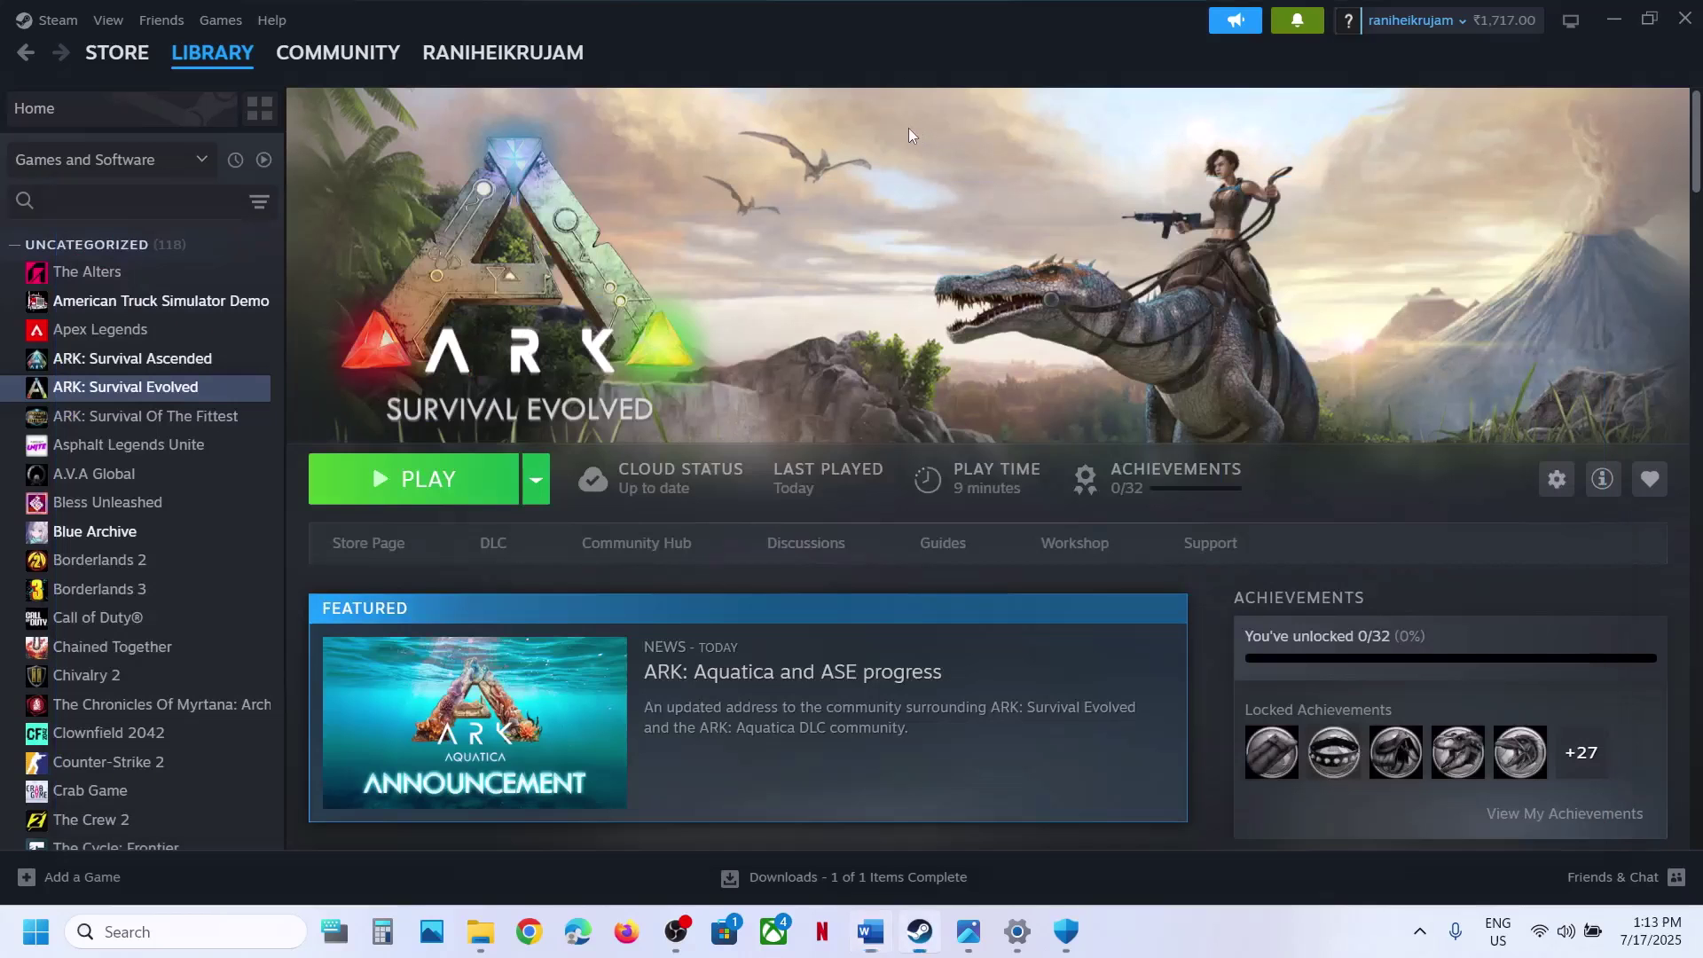
{"action": "right_click", "coordinate": [121, 391]}
{"action": "mouse_move", "coordinate": [193, 530]}
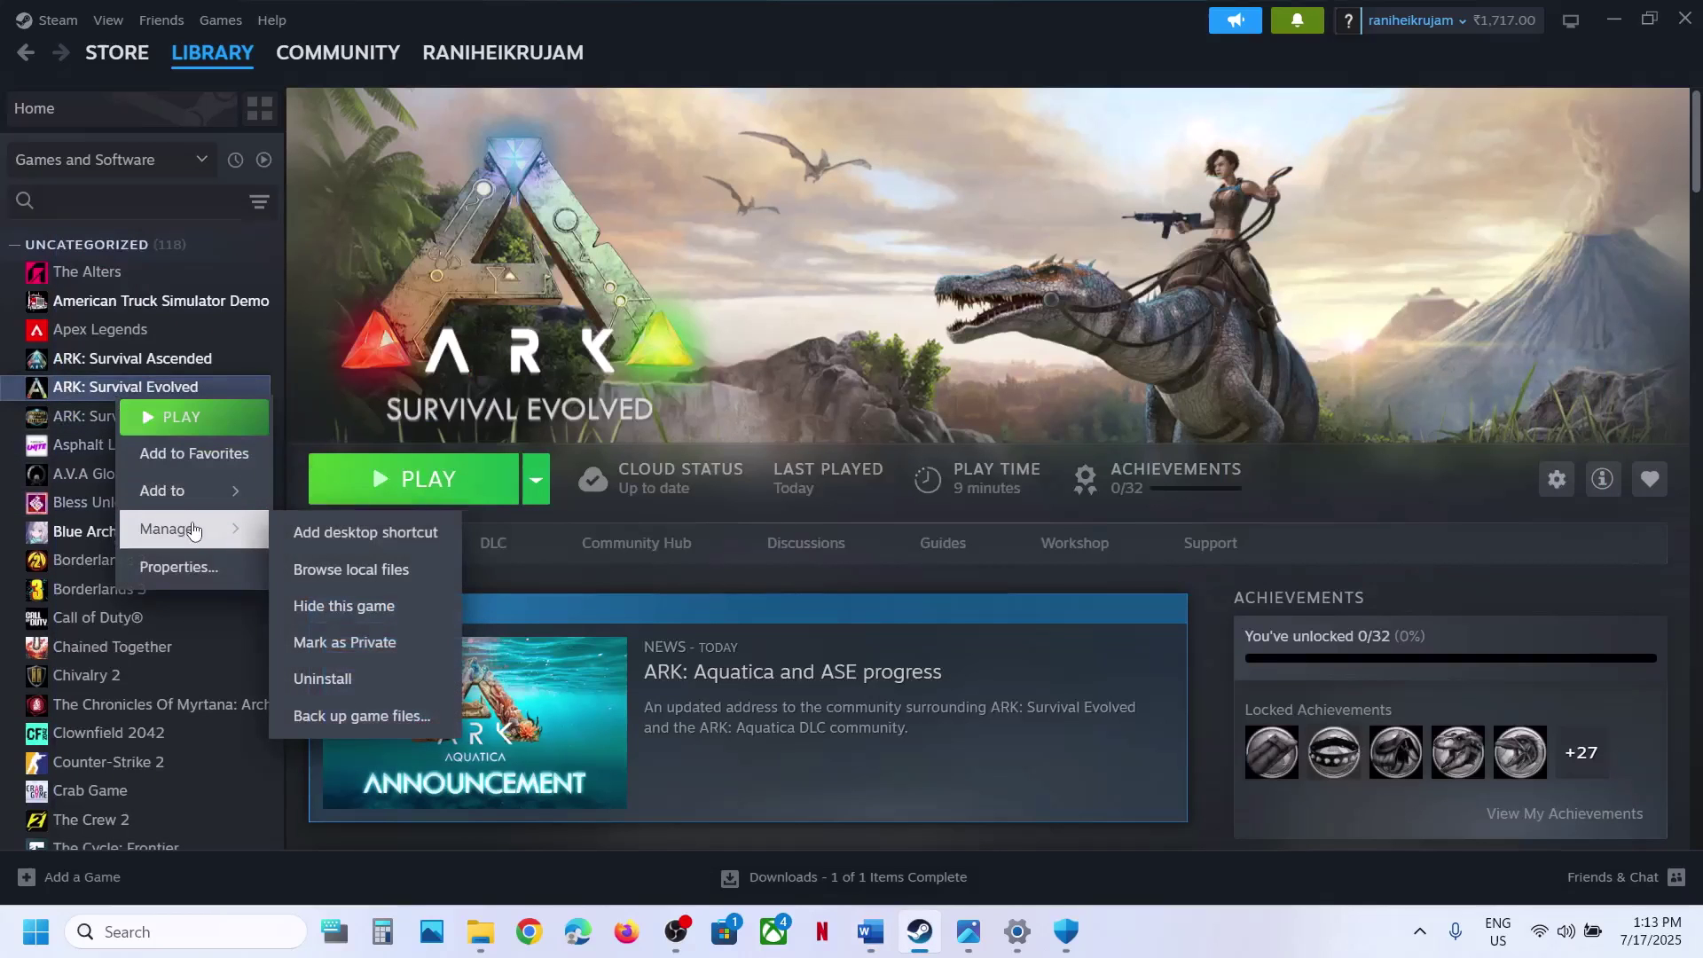
{"action": "left_click", "coordinate": [372, 568]}
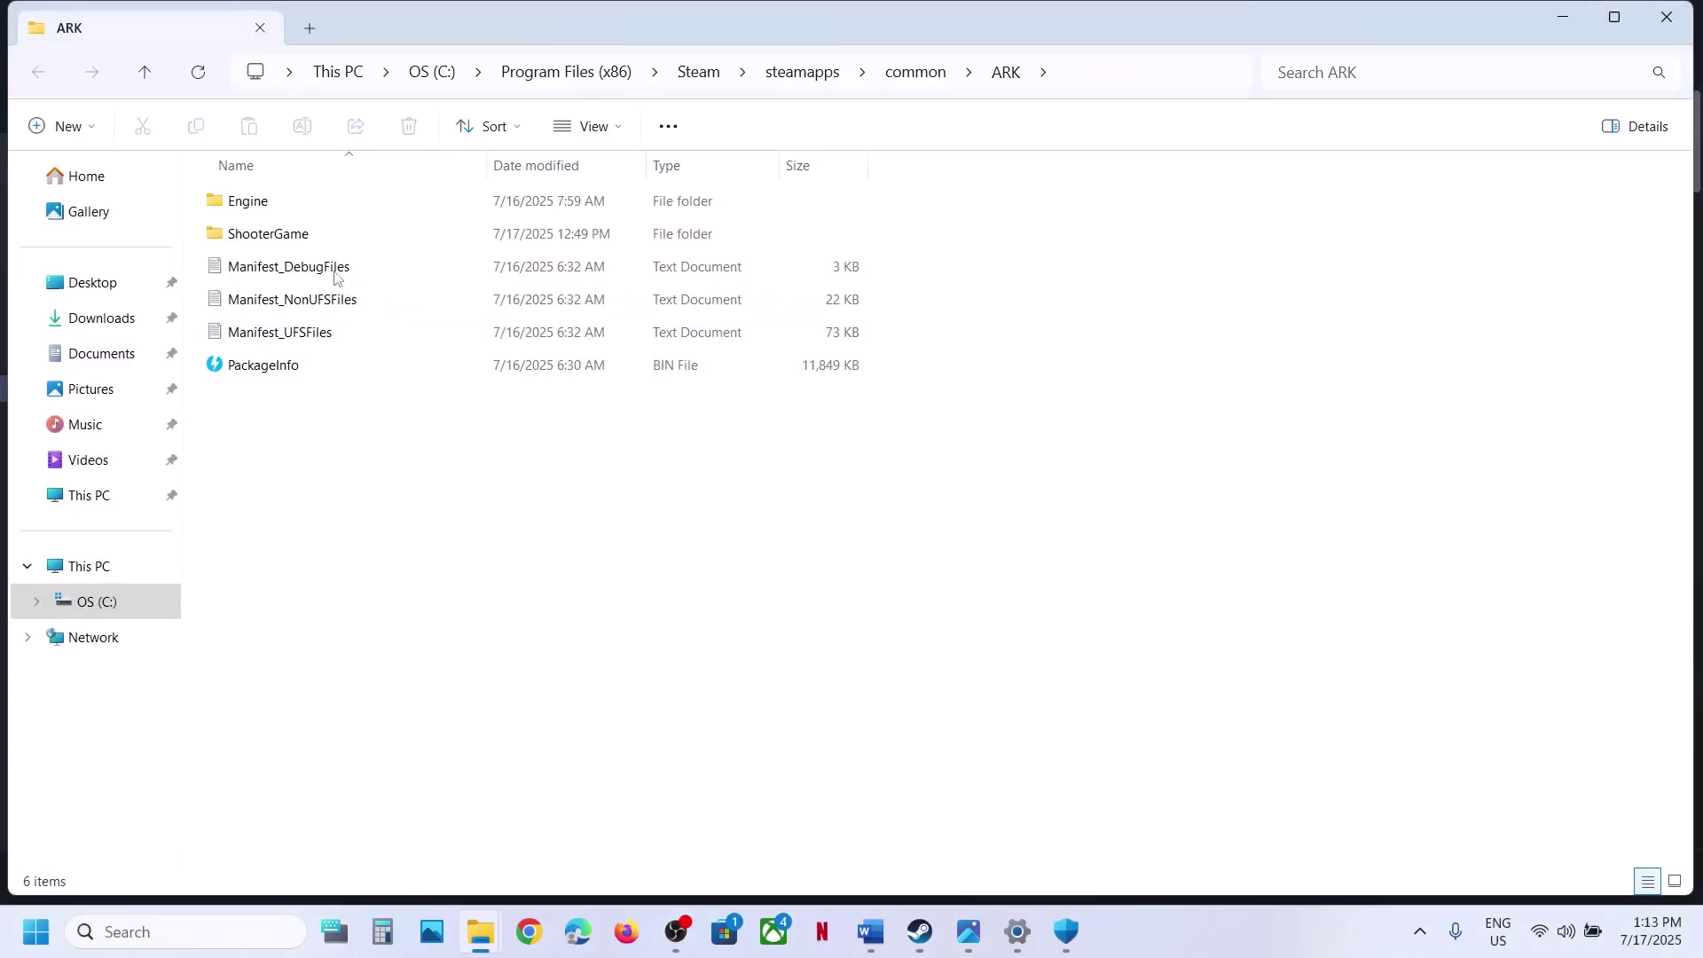
{"action": "double_click", "coordinate": [276, 238]}
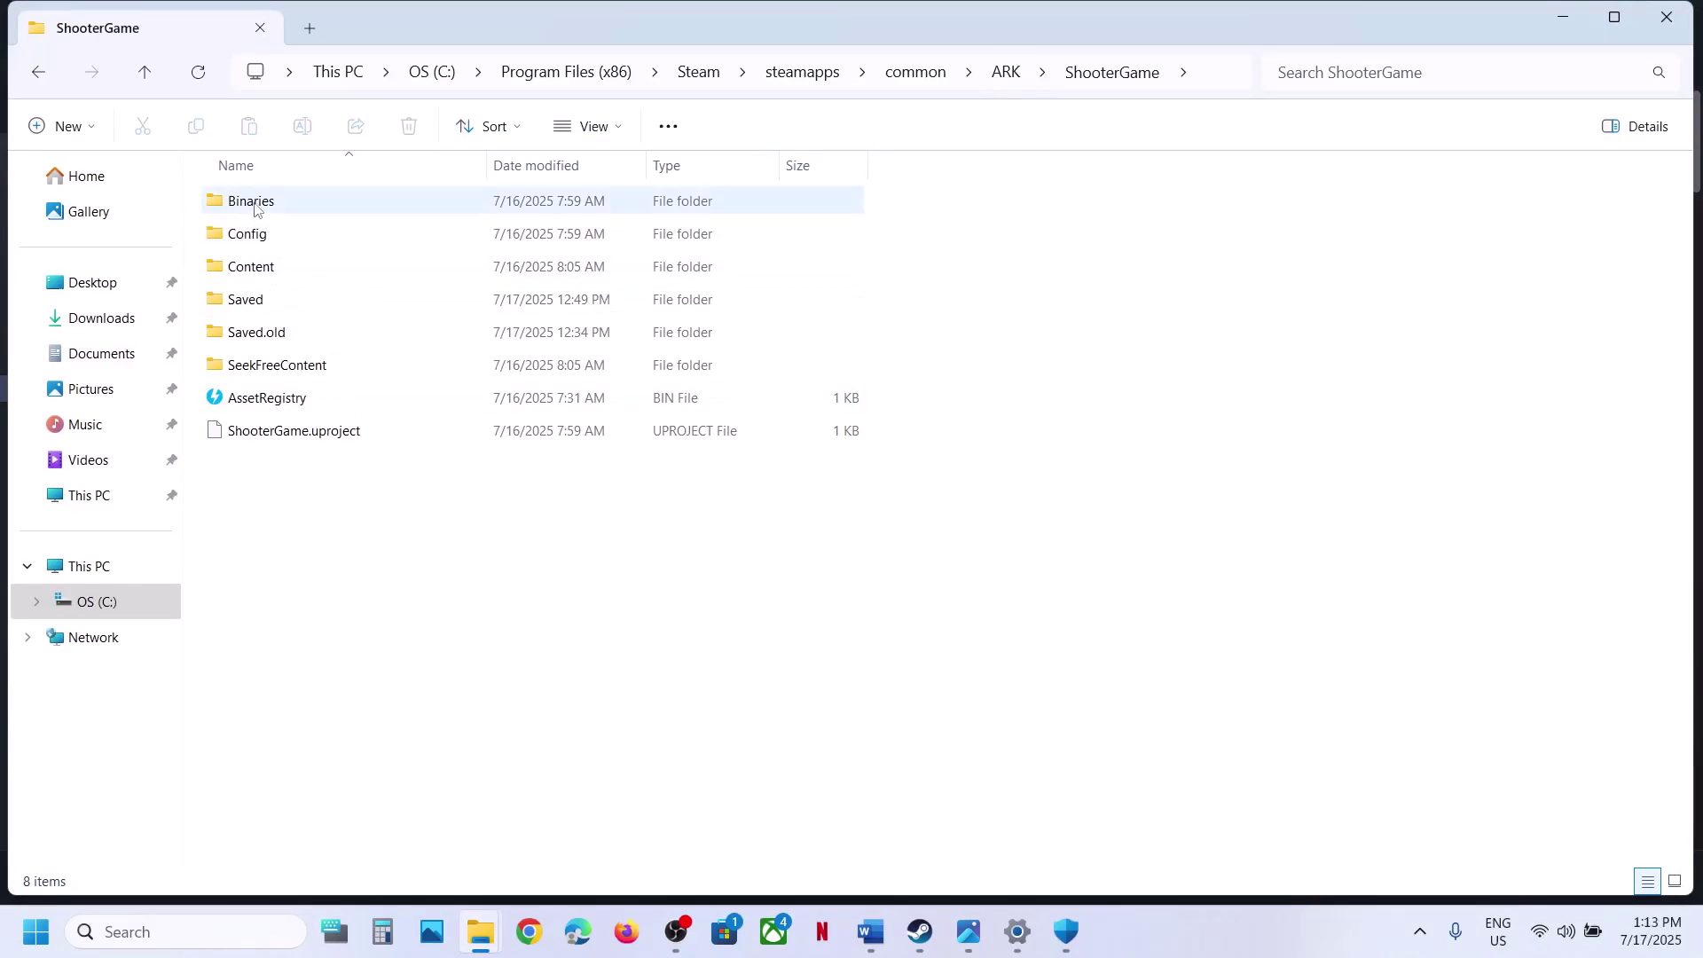
{"action": "double_click", "coordinate": [254, 204]}
{"action": "double_click", "coordinate": [264, 211]}
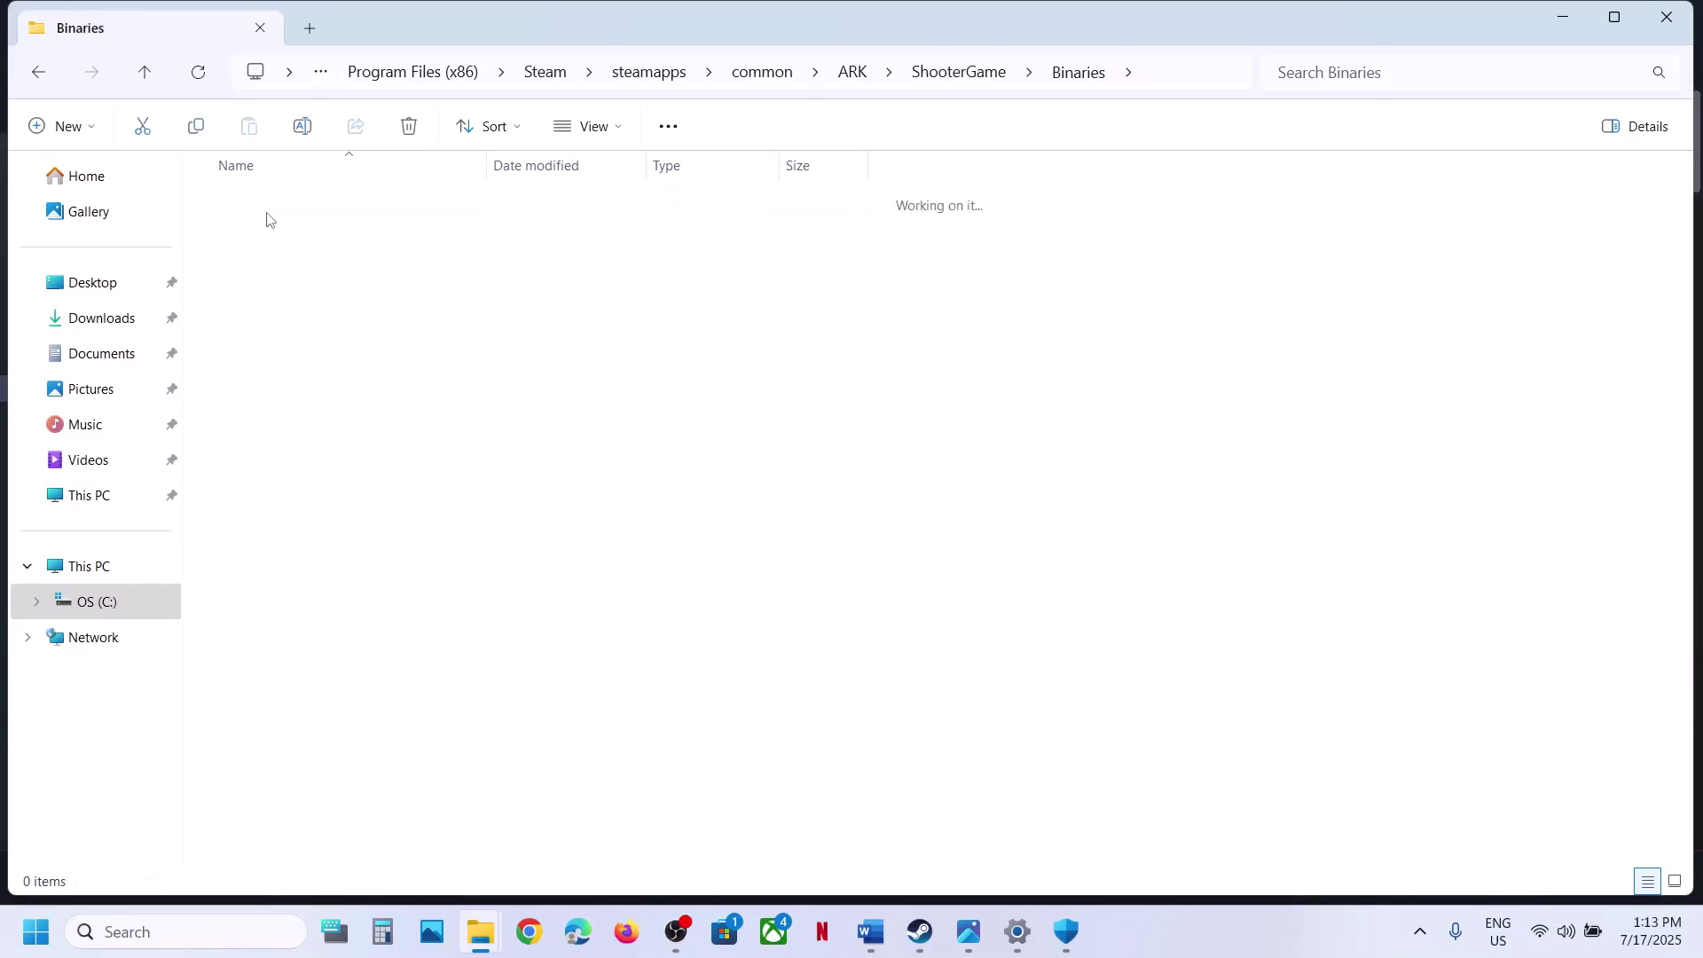
{"action": "scroll", "coordinate": [384, 542], "scroll_direction": "down", "scroll_amount": 17}
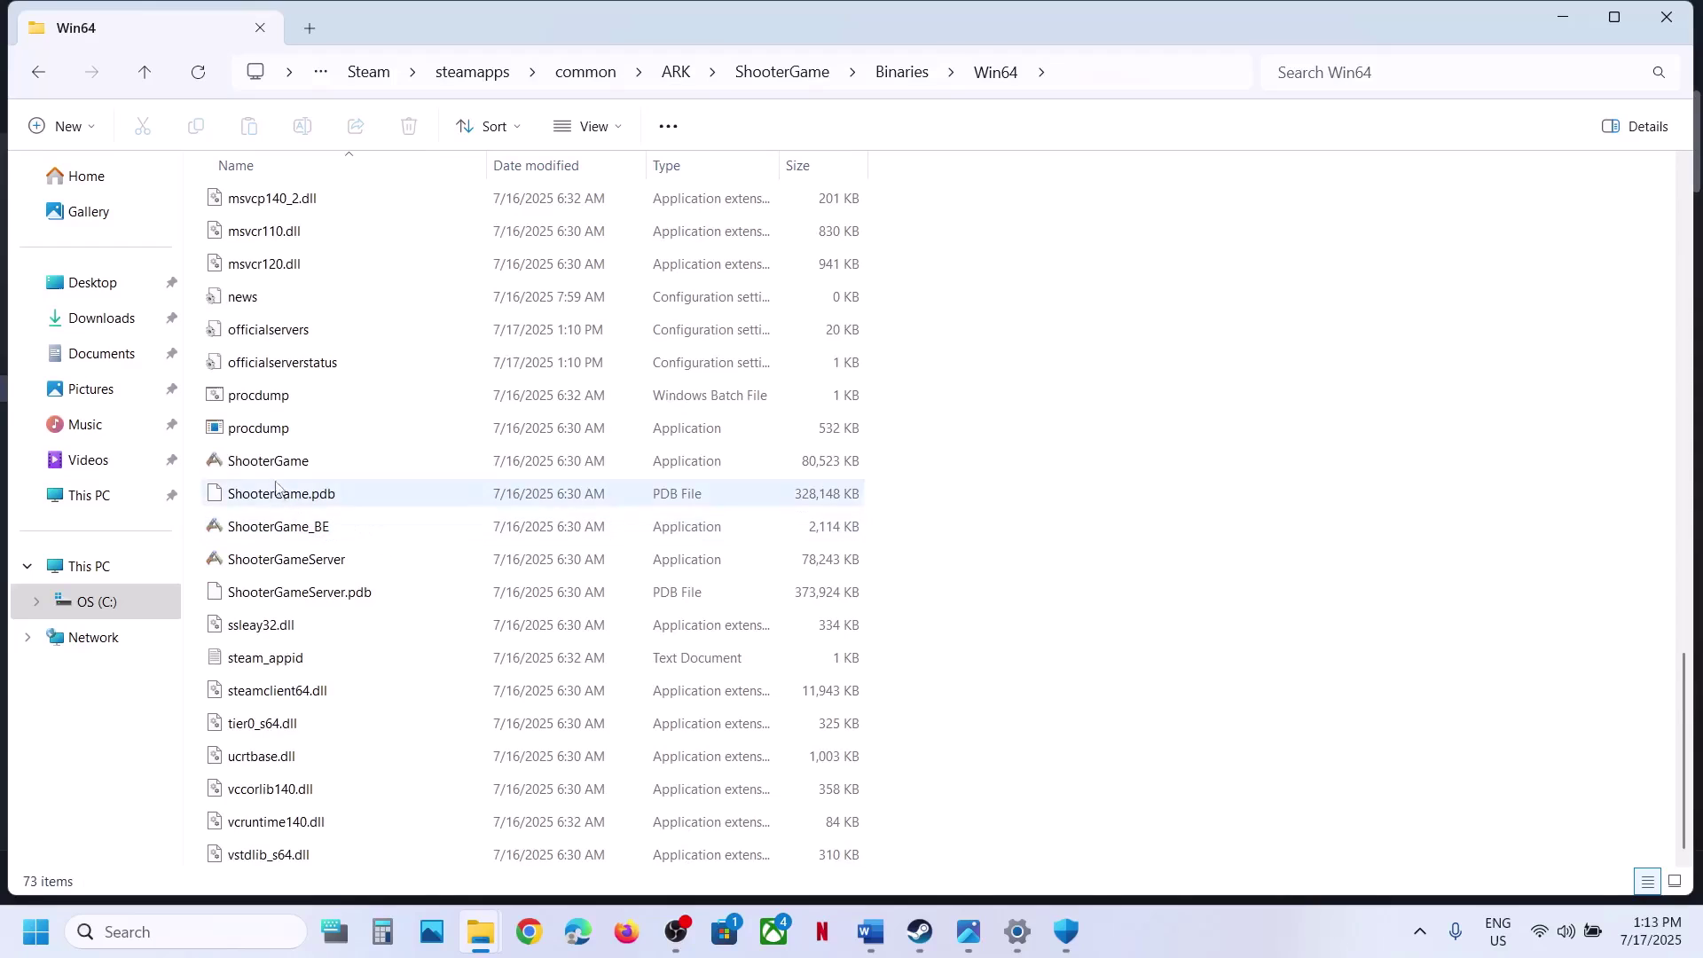
- Examine the run as administrator option for ShooterGame and ShooterGame_BE without launching either file
{"action": "left_click", "coordinate": [265, 465]}
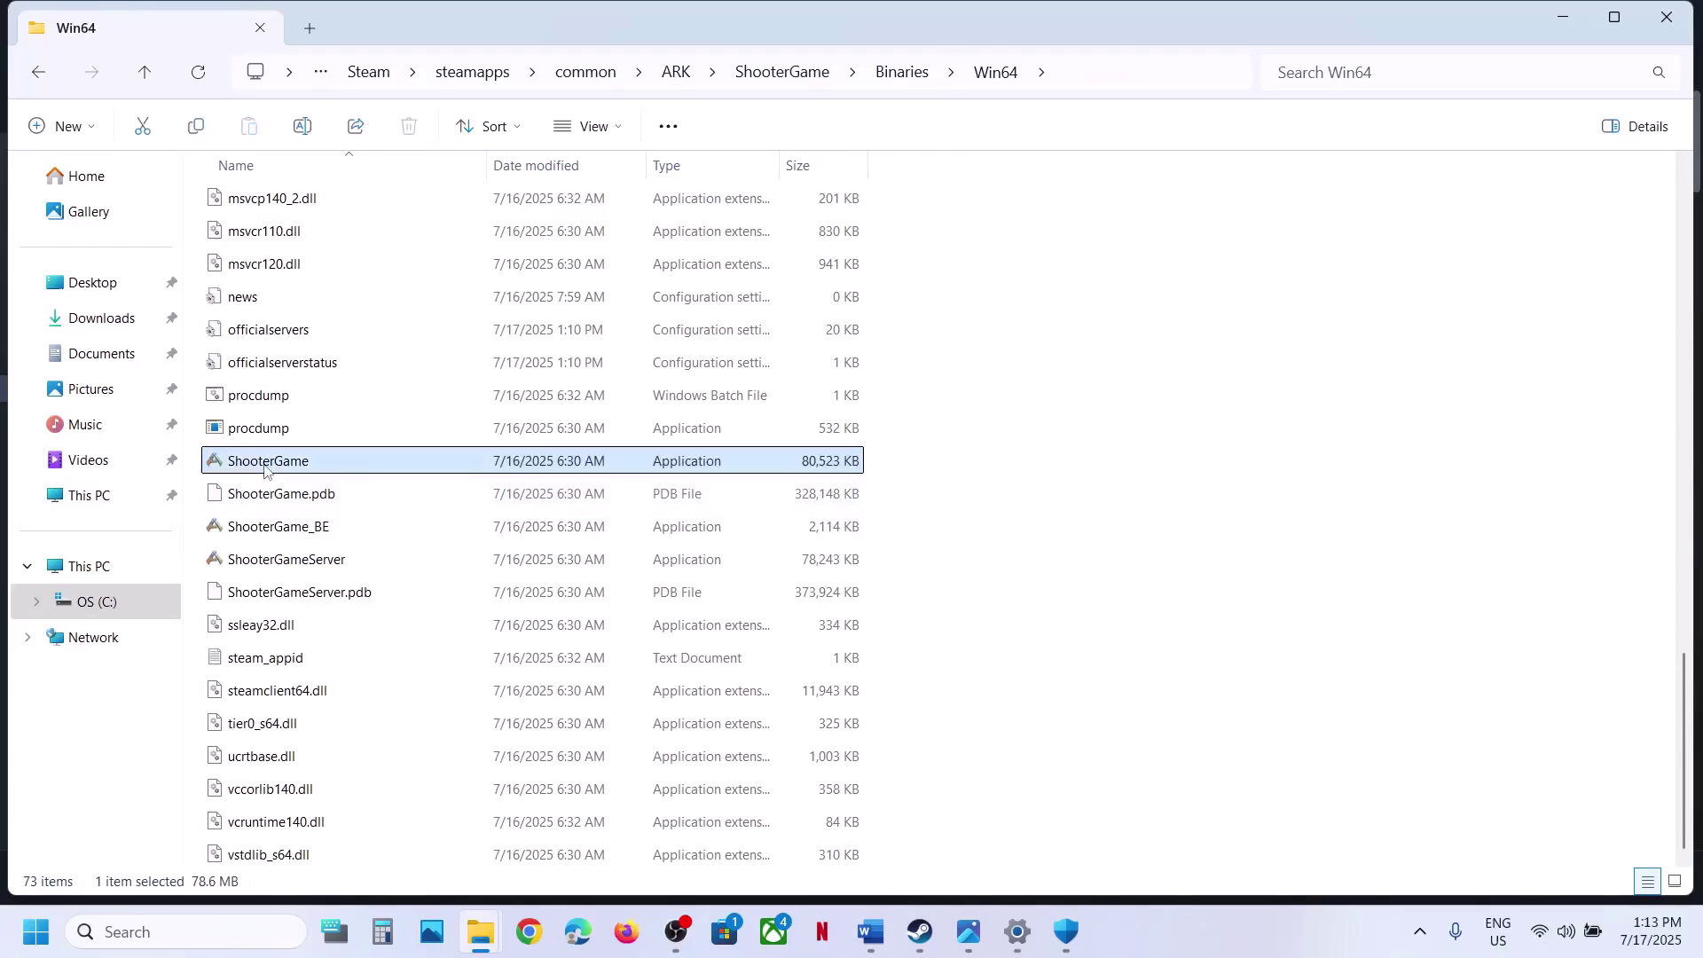
{"action": "right_click", "coordinate": [335, 463]}
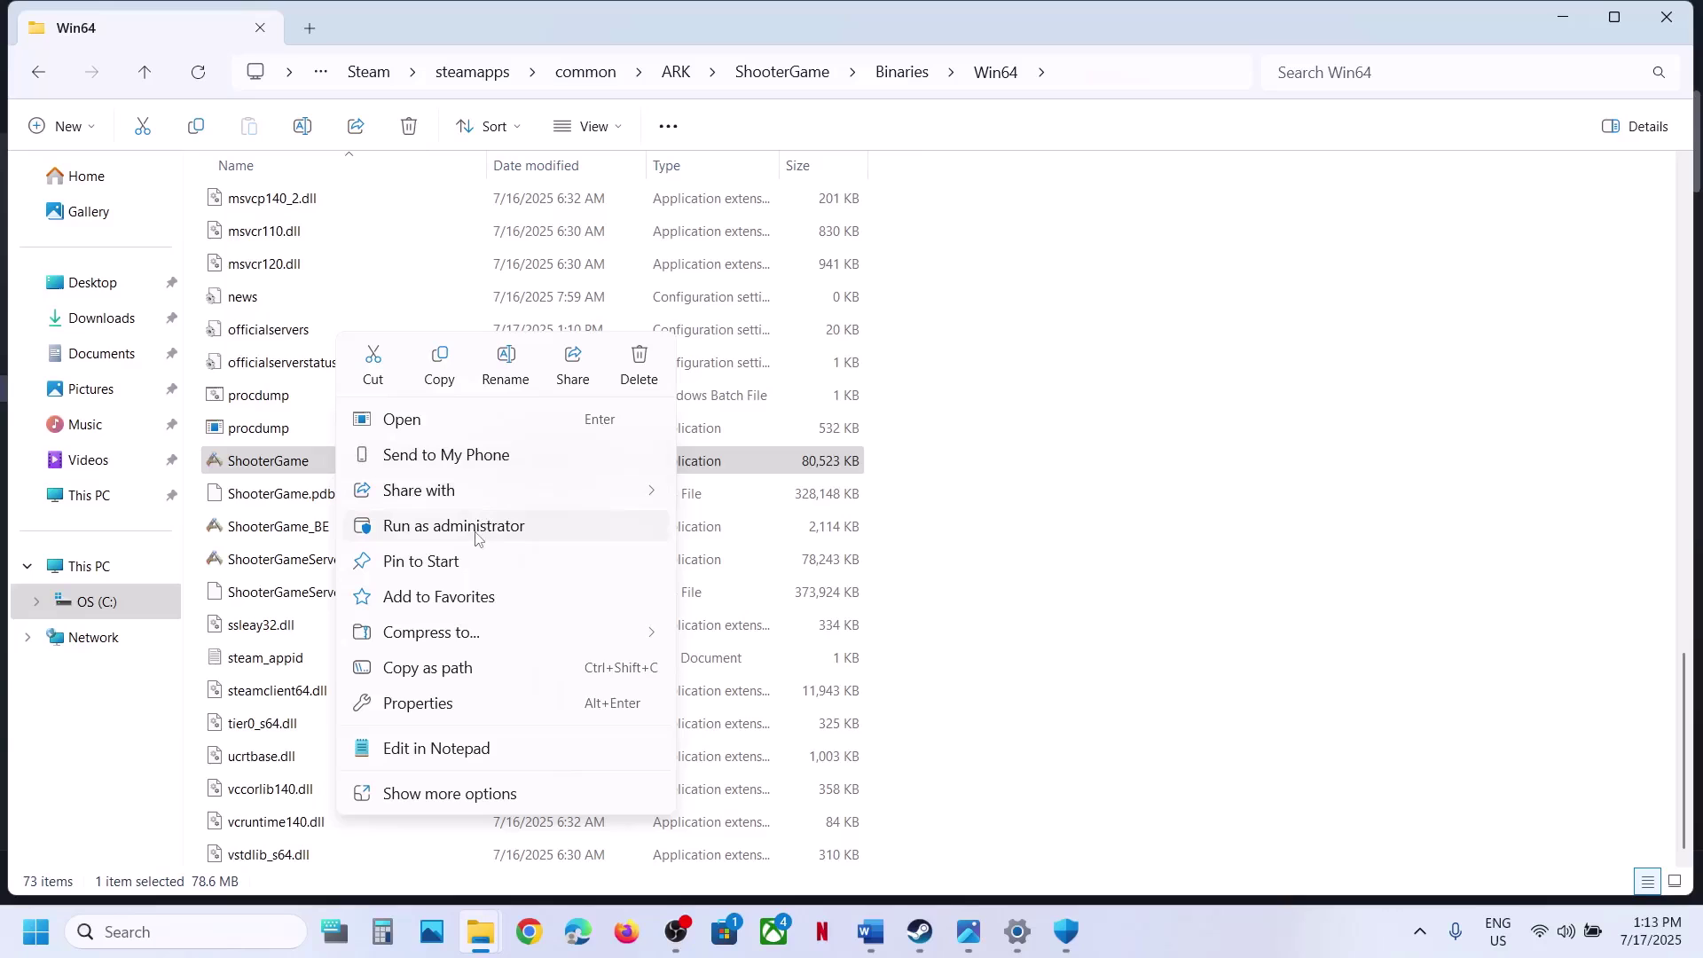
{"action": "left_click", "coordinate": [285, 539]}
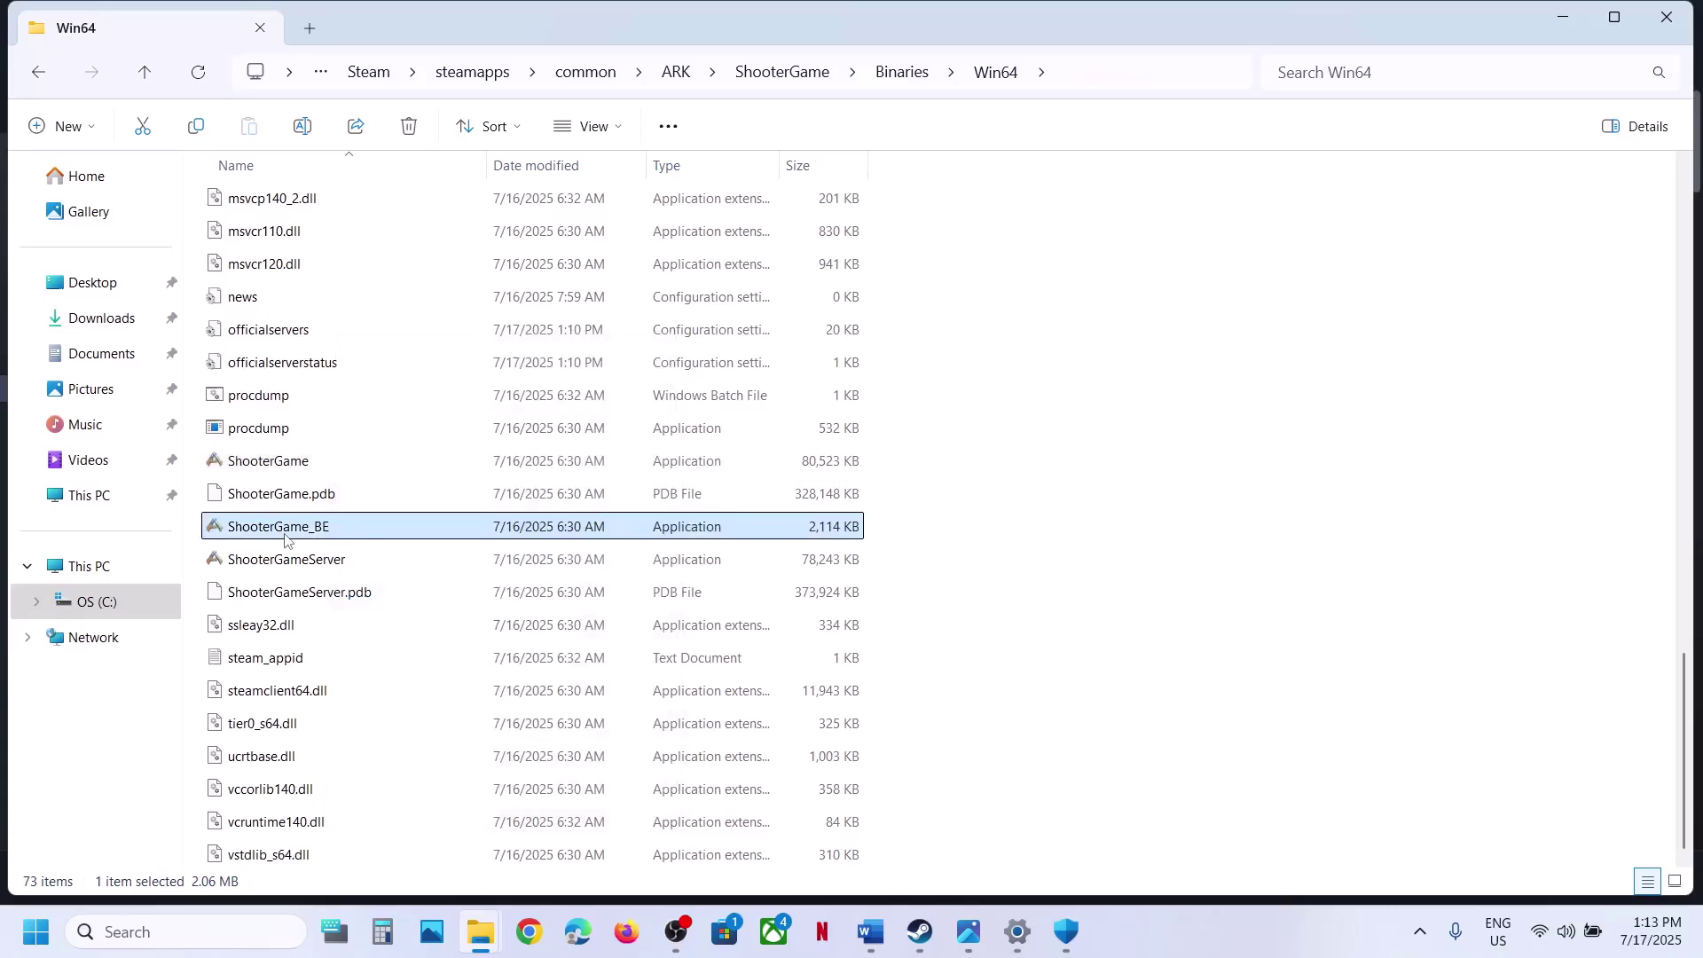
{"action": "right_click", "coordinate": [332, 534]}
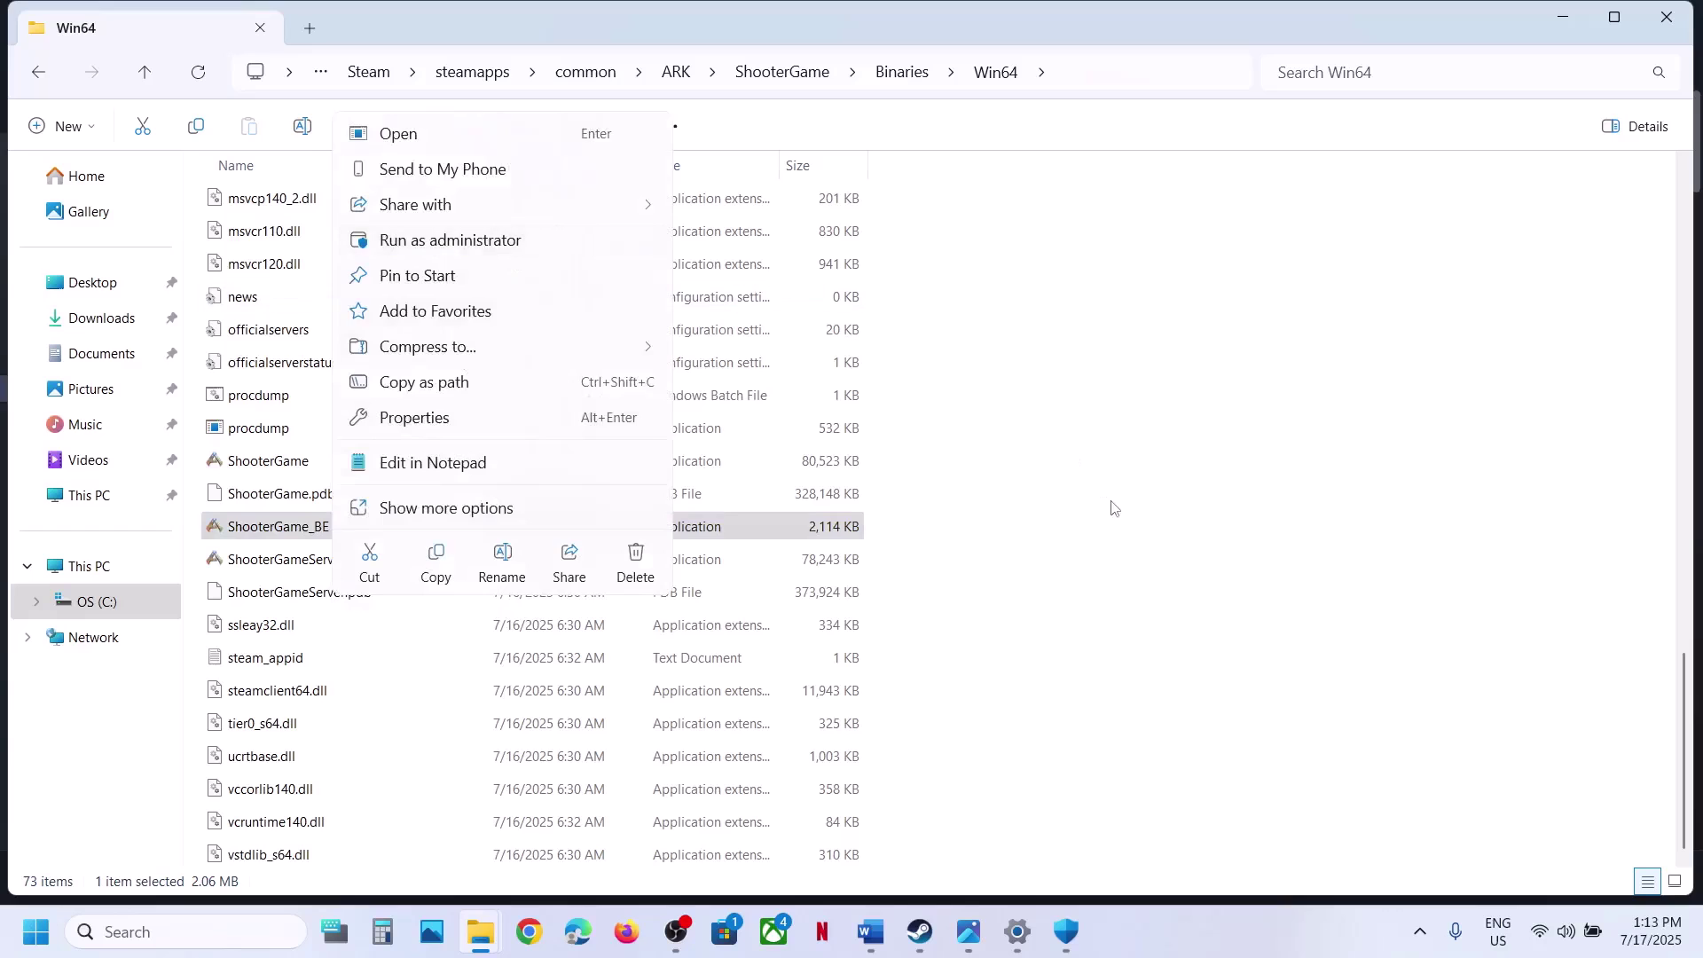
{"action": "left_click", "coordinate": [1077, 589]}
- View the BattlEye Launcher error screenshot in Photos, and return to the Steam library
{"action": "left_click", "coordinate": [927, 939]}
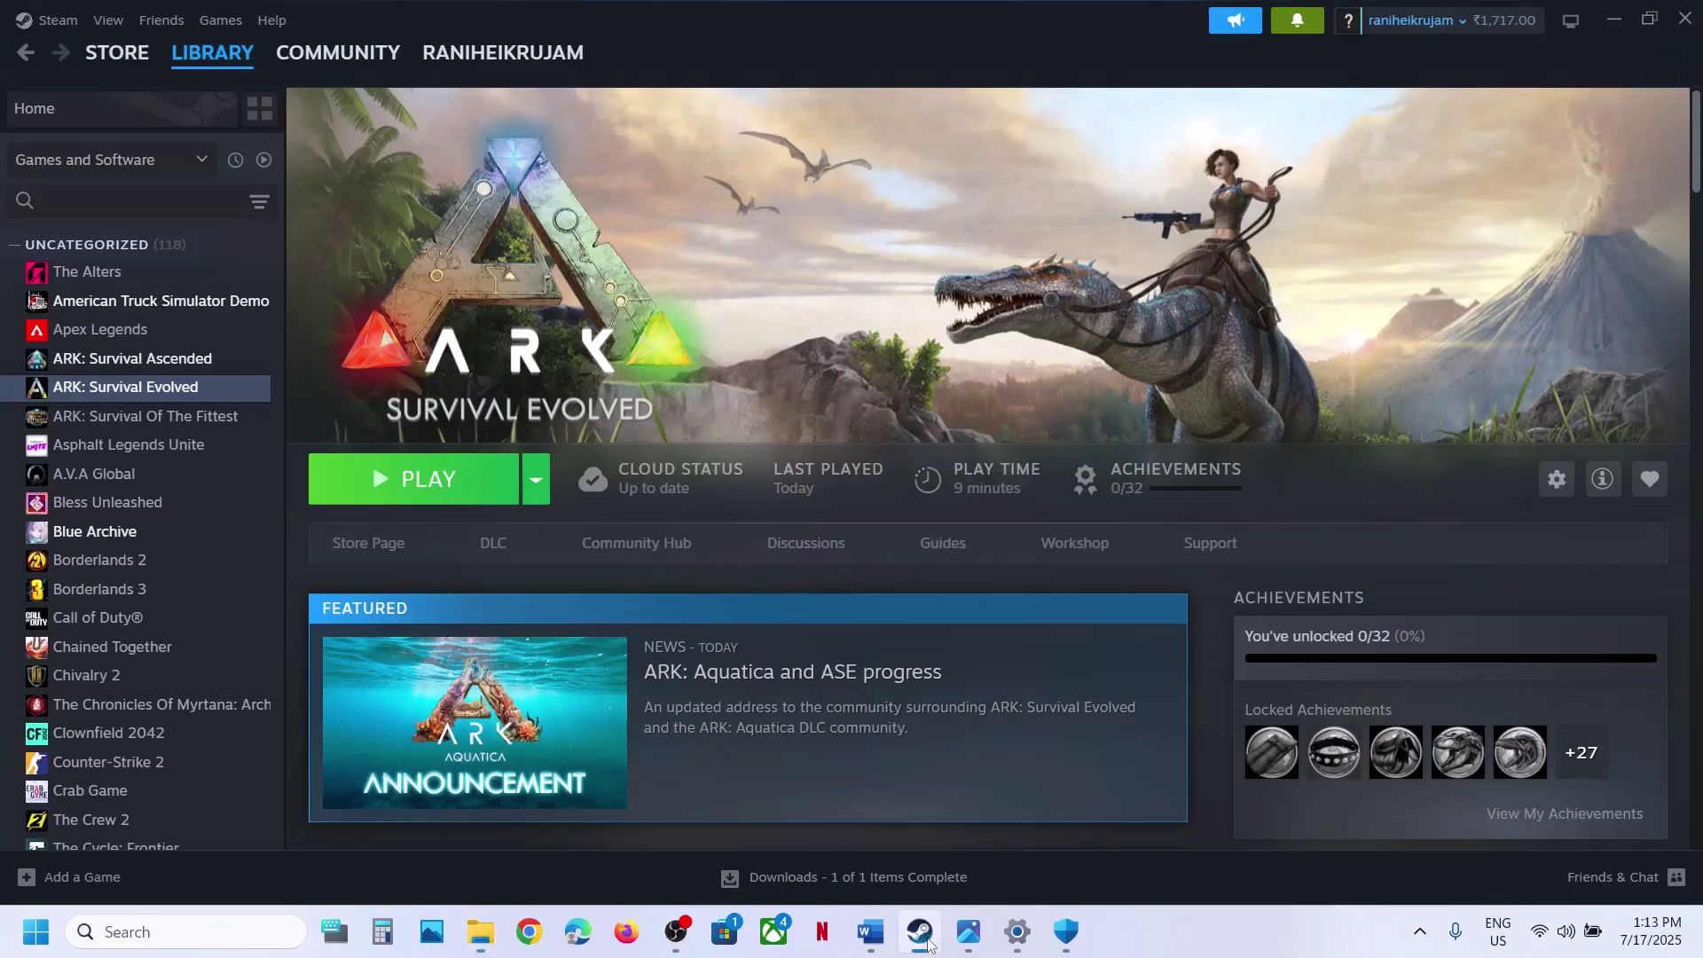
{"action": "left_click", "coordinate": [970, 944]}
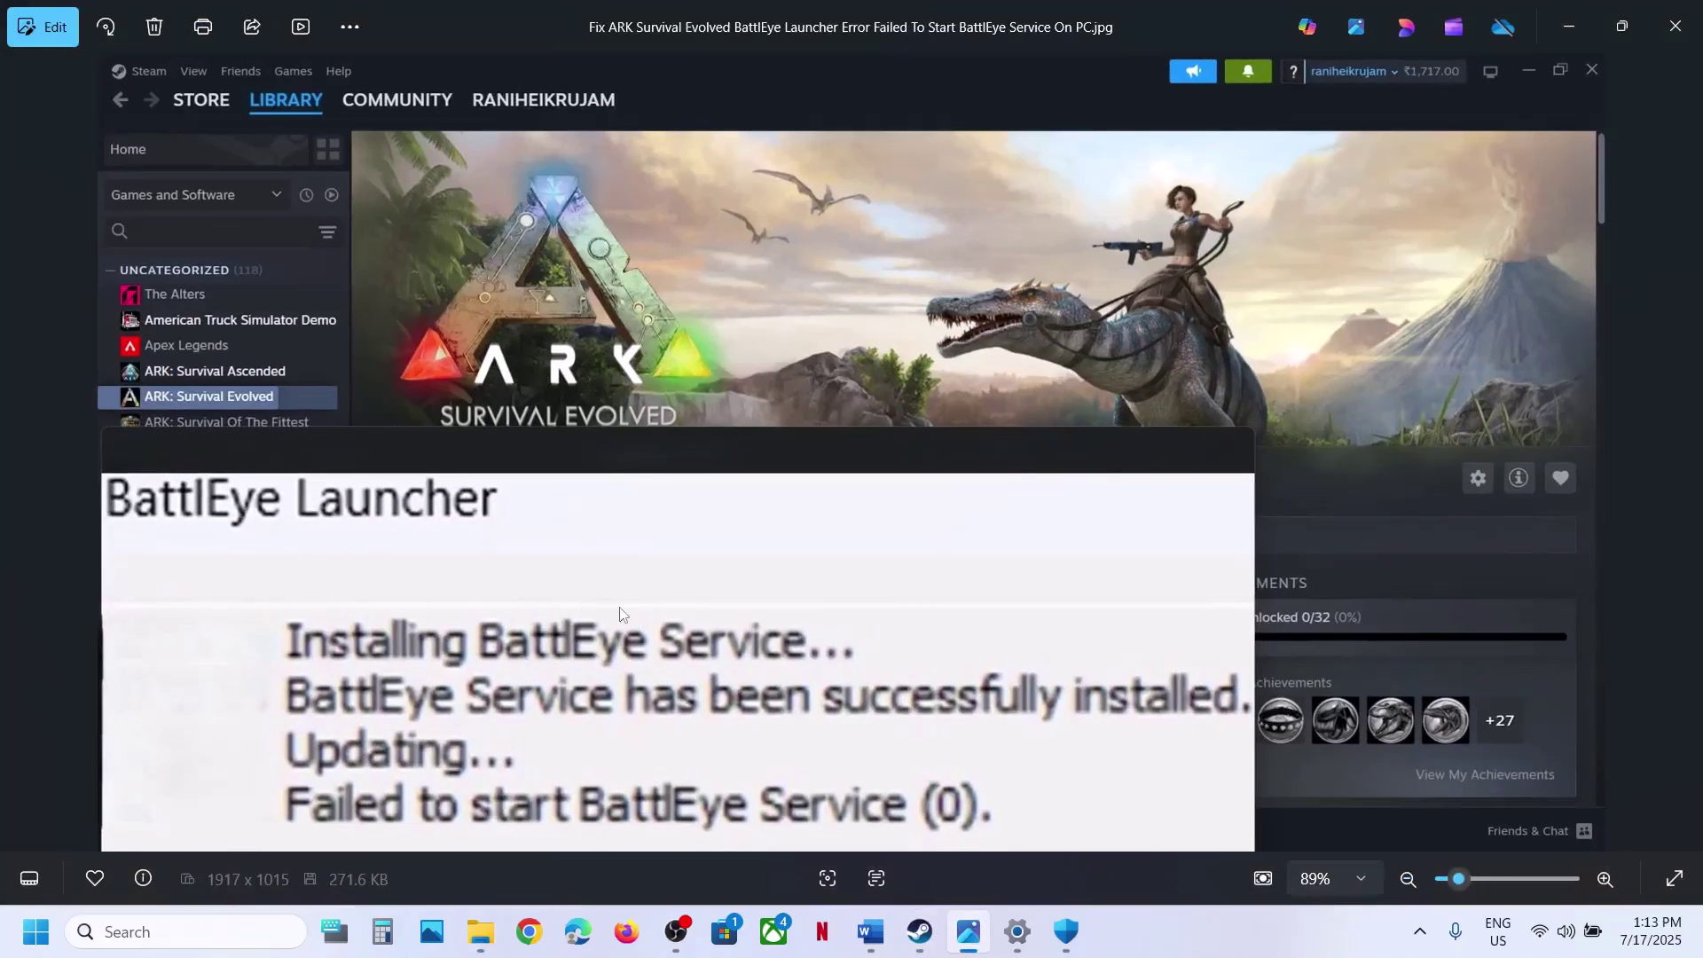
{"action": "left_click", "coordinate": [1590, 27]}
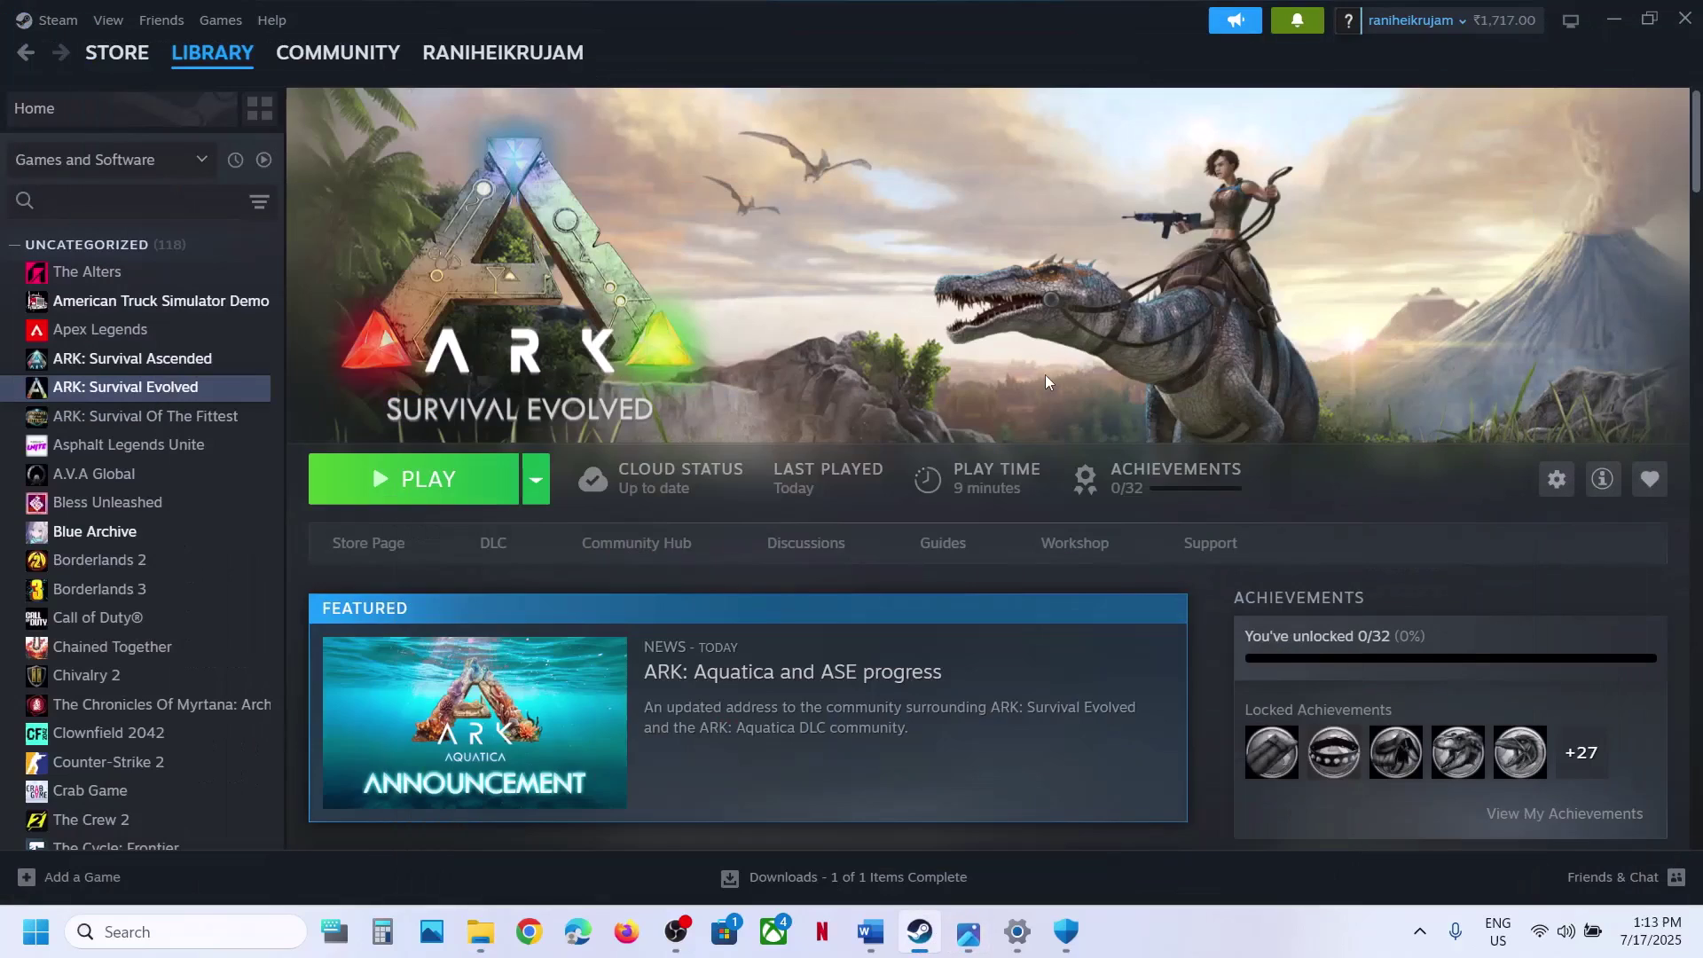
{"action": "left_click", "coordinate": [1135, 928]}
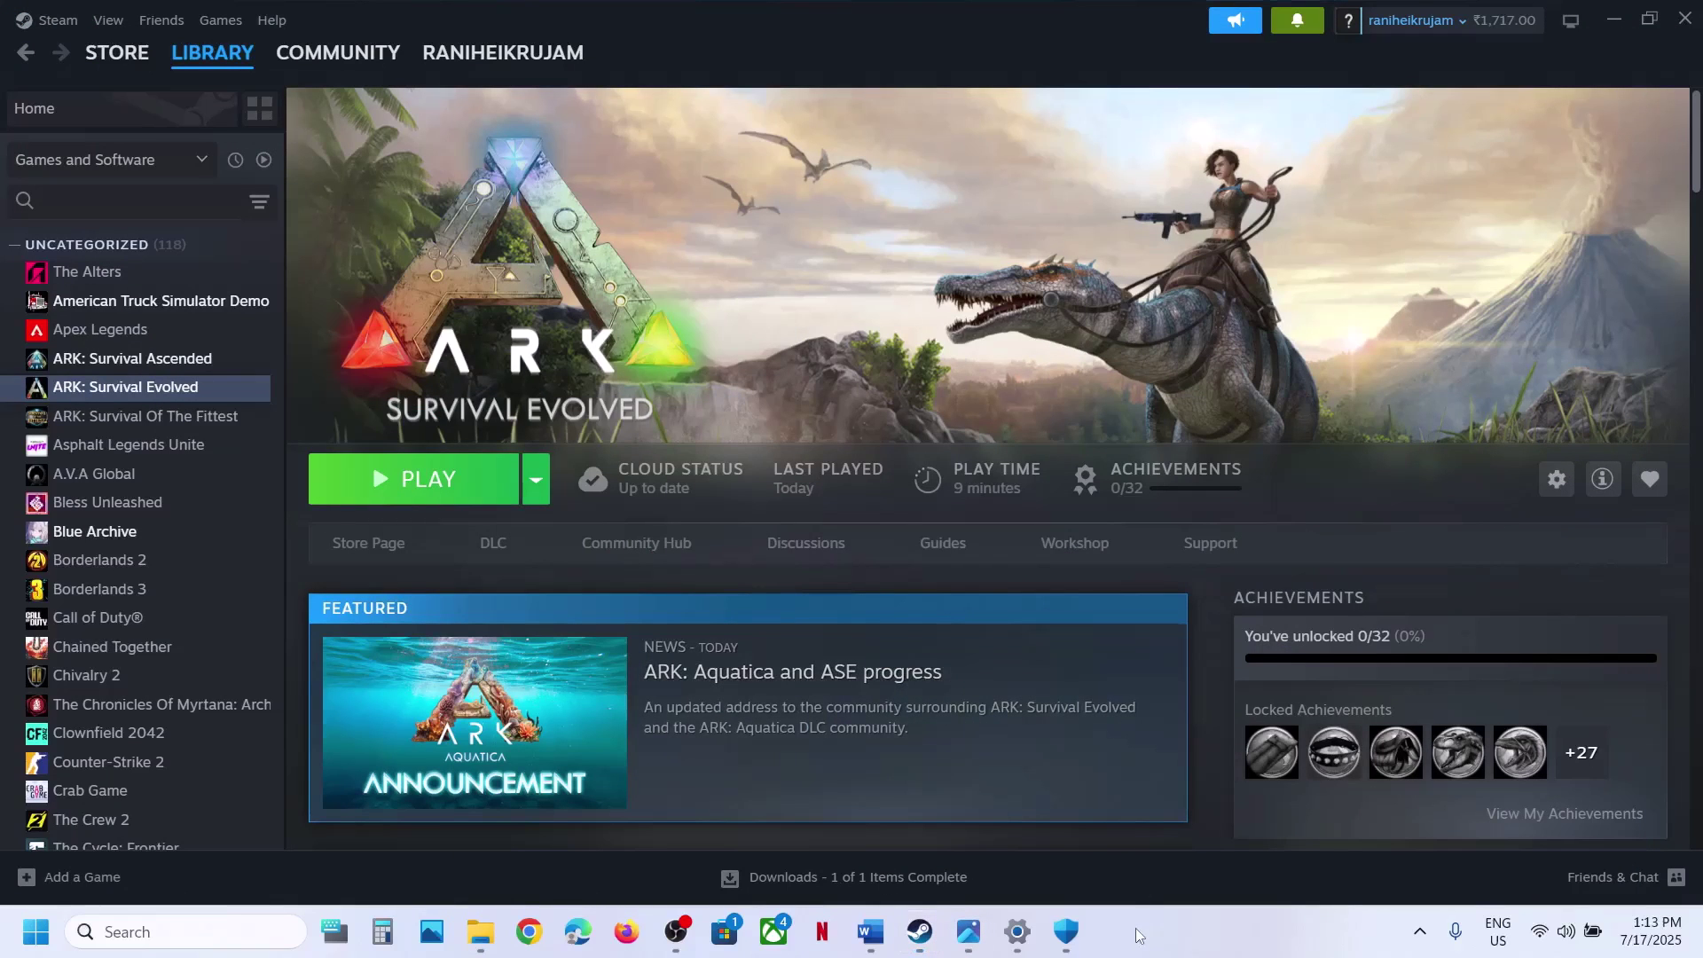